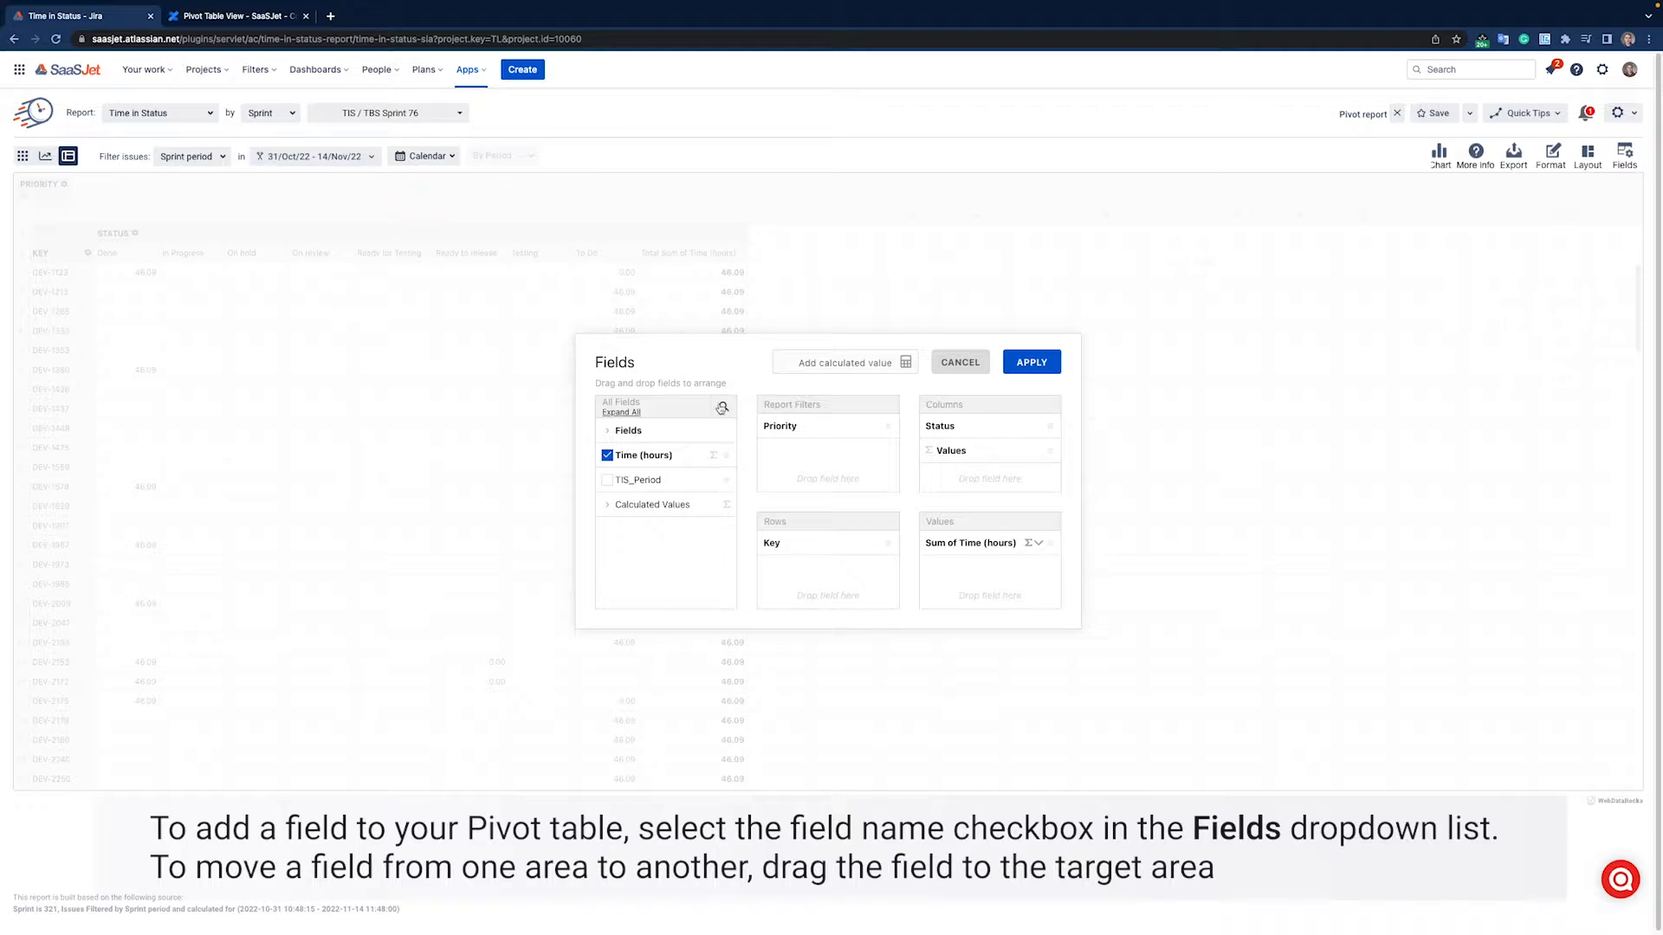
Step: Search the pivot fields for "iss", add Issue Type to the rows above Key, and apply the field arrangement
click(628, 430)
scroll(658, 520, down, 10)
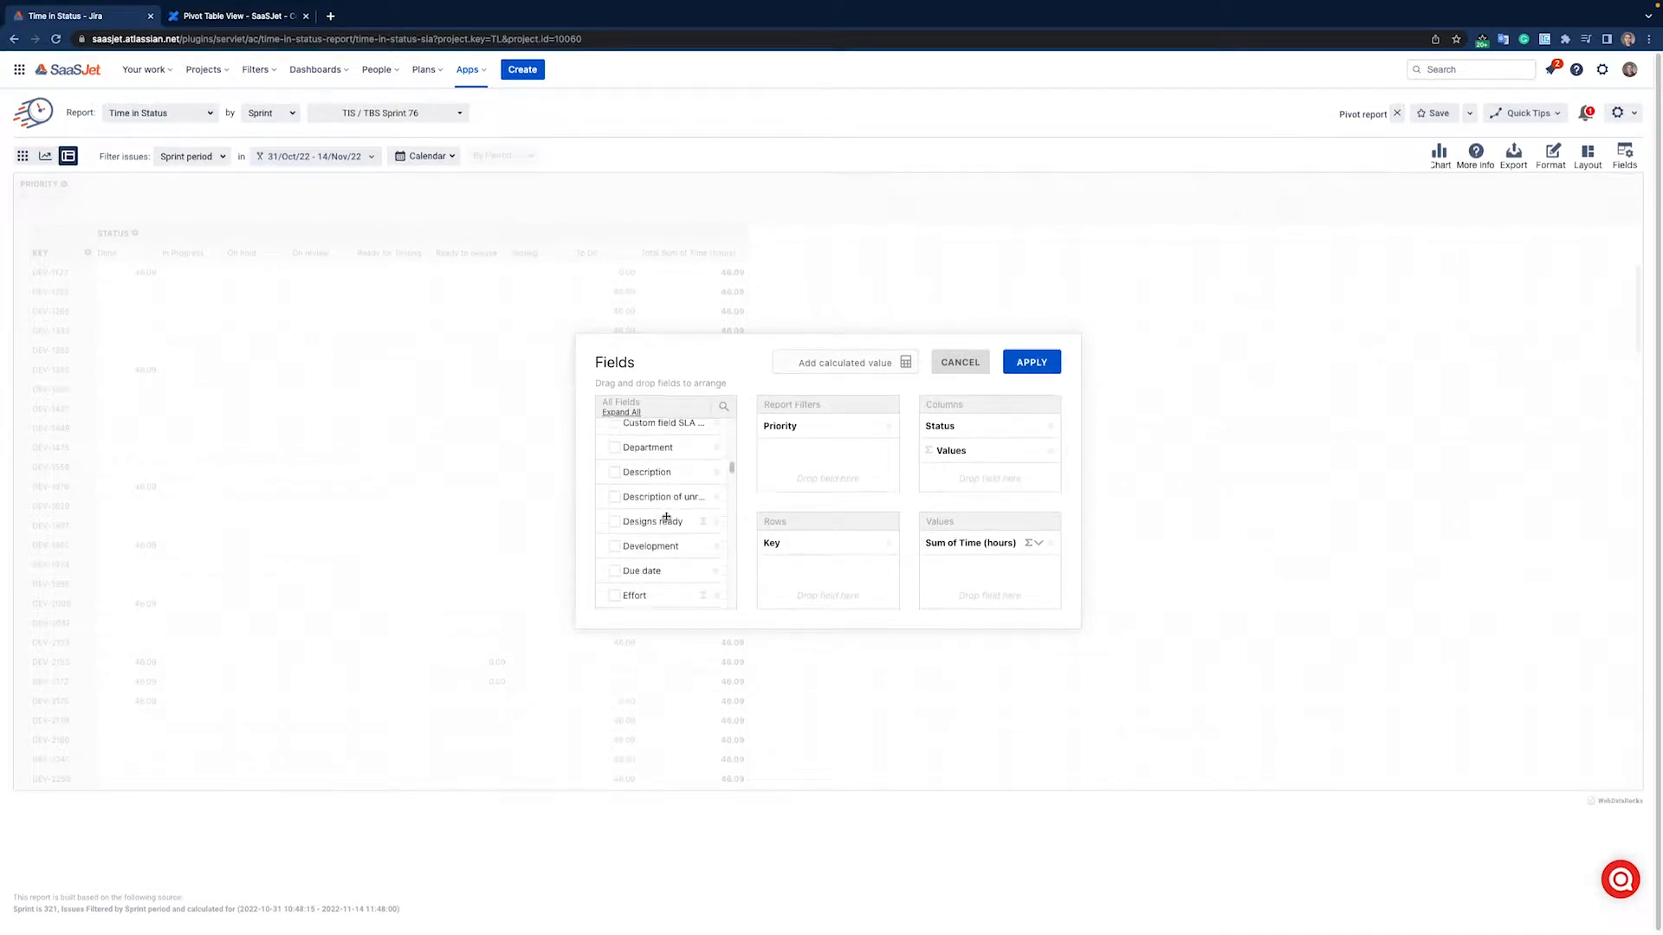
scroll(666, 516, up, 10)
click(724, 407)
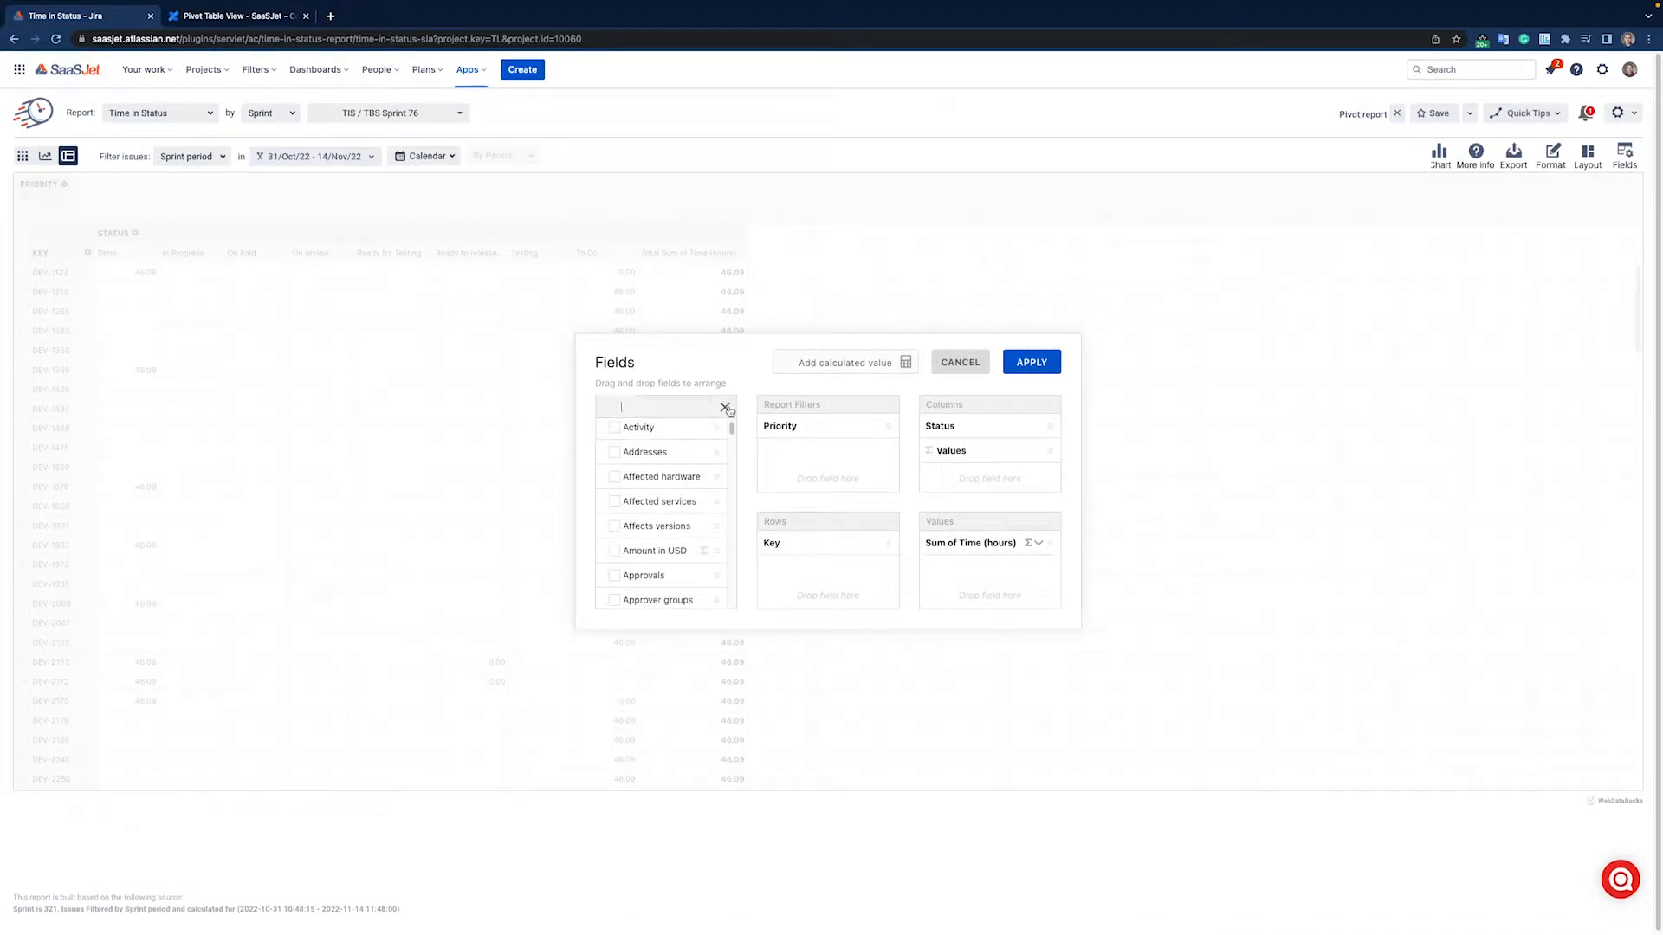
text(iss)
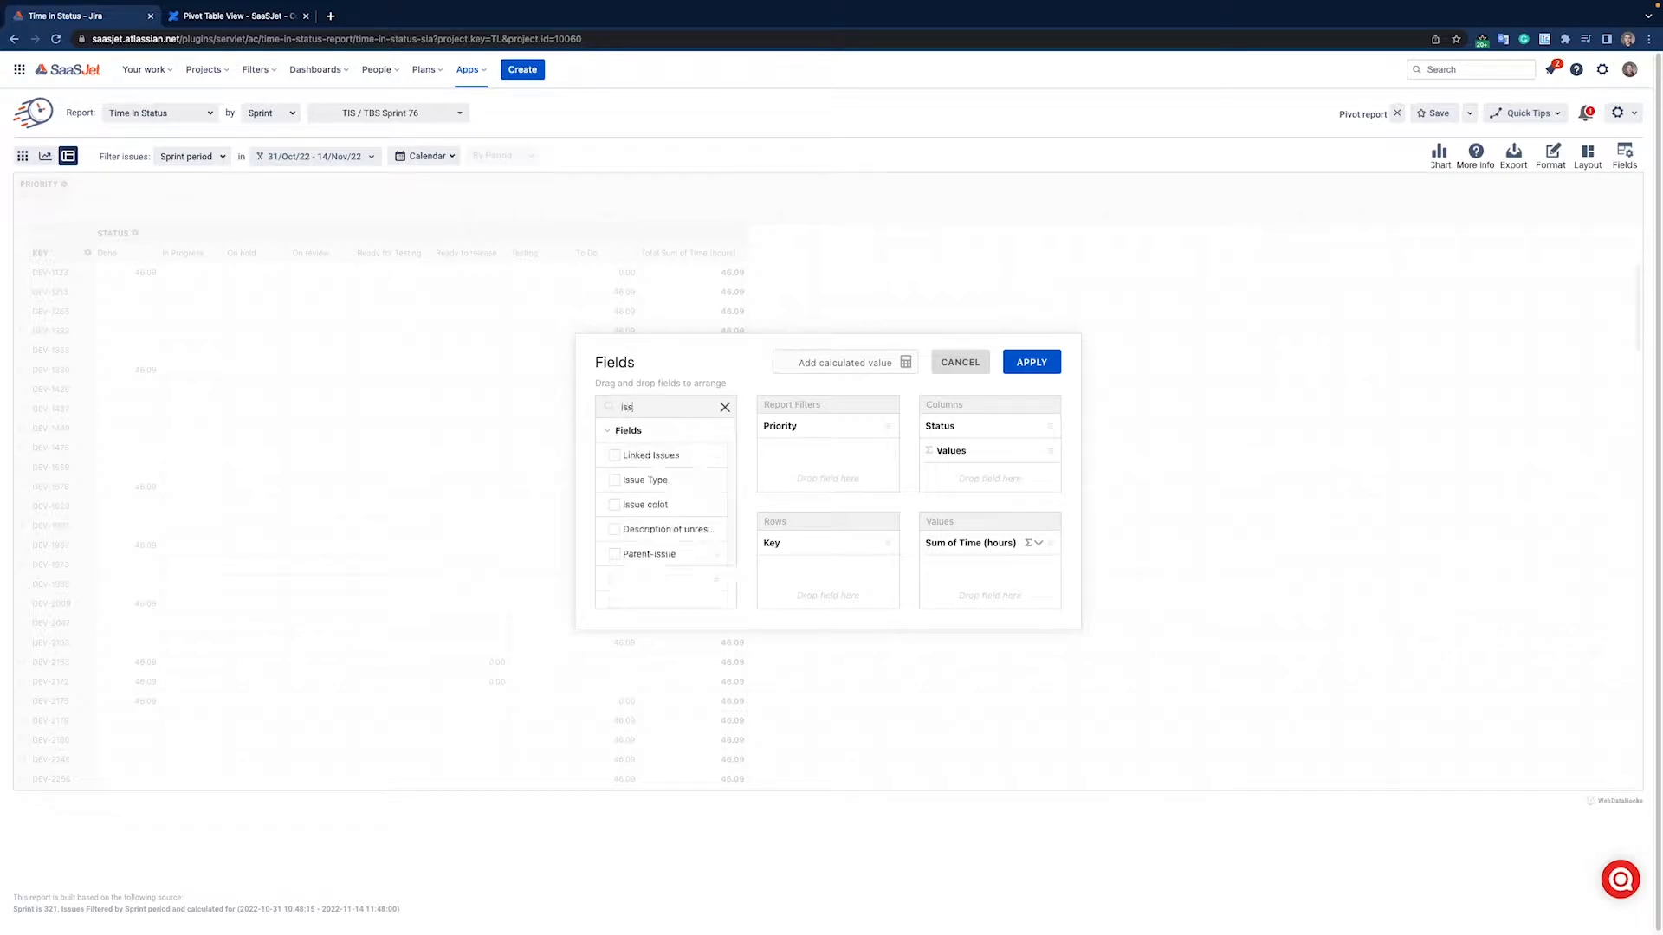
click(614, 480)
drag(827, 572, 843, 543)
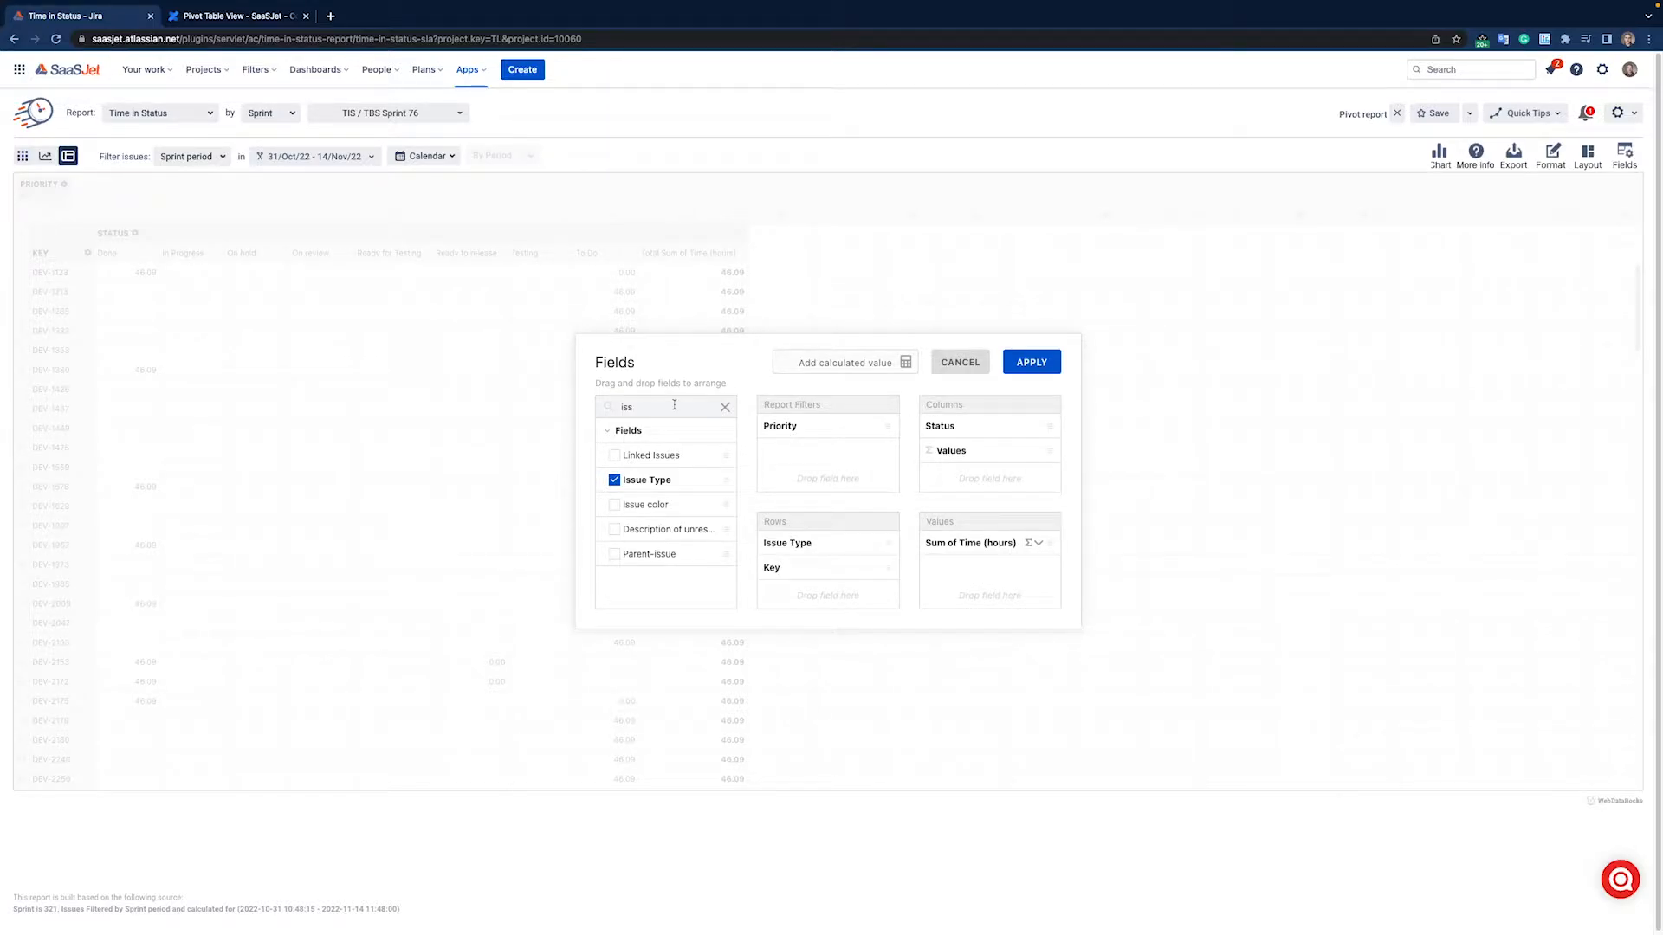
click(724, 408)
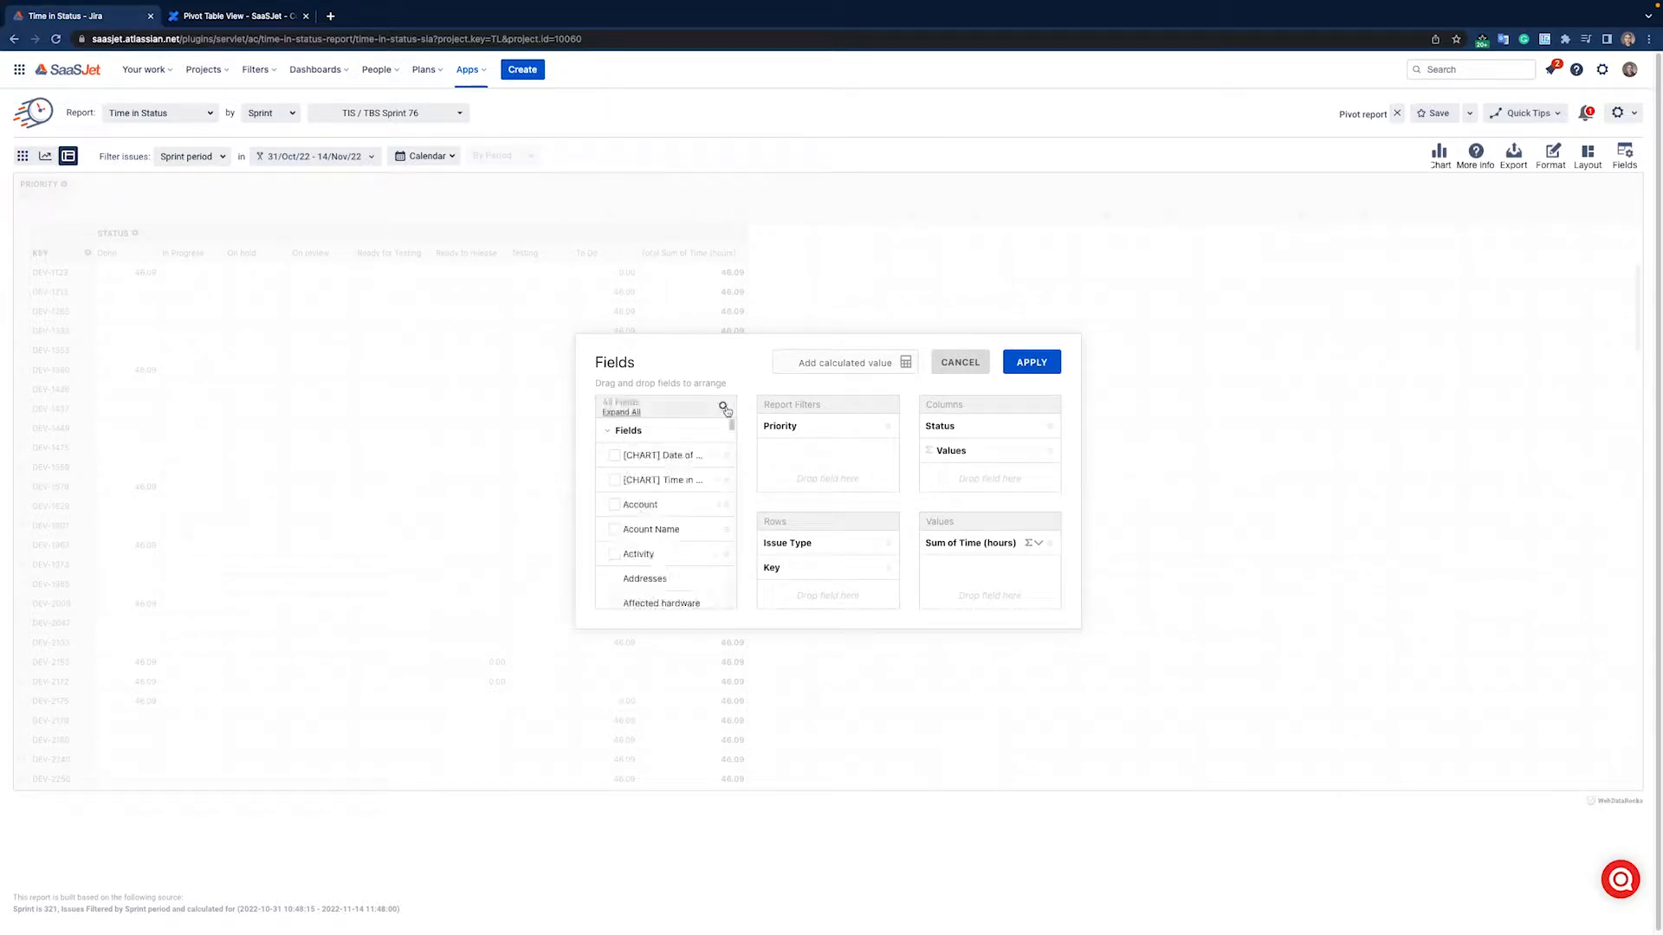
click(607, 430)
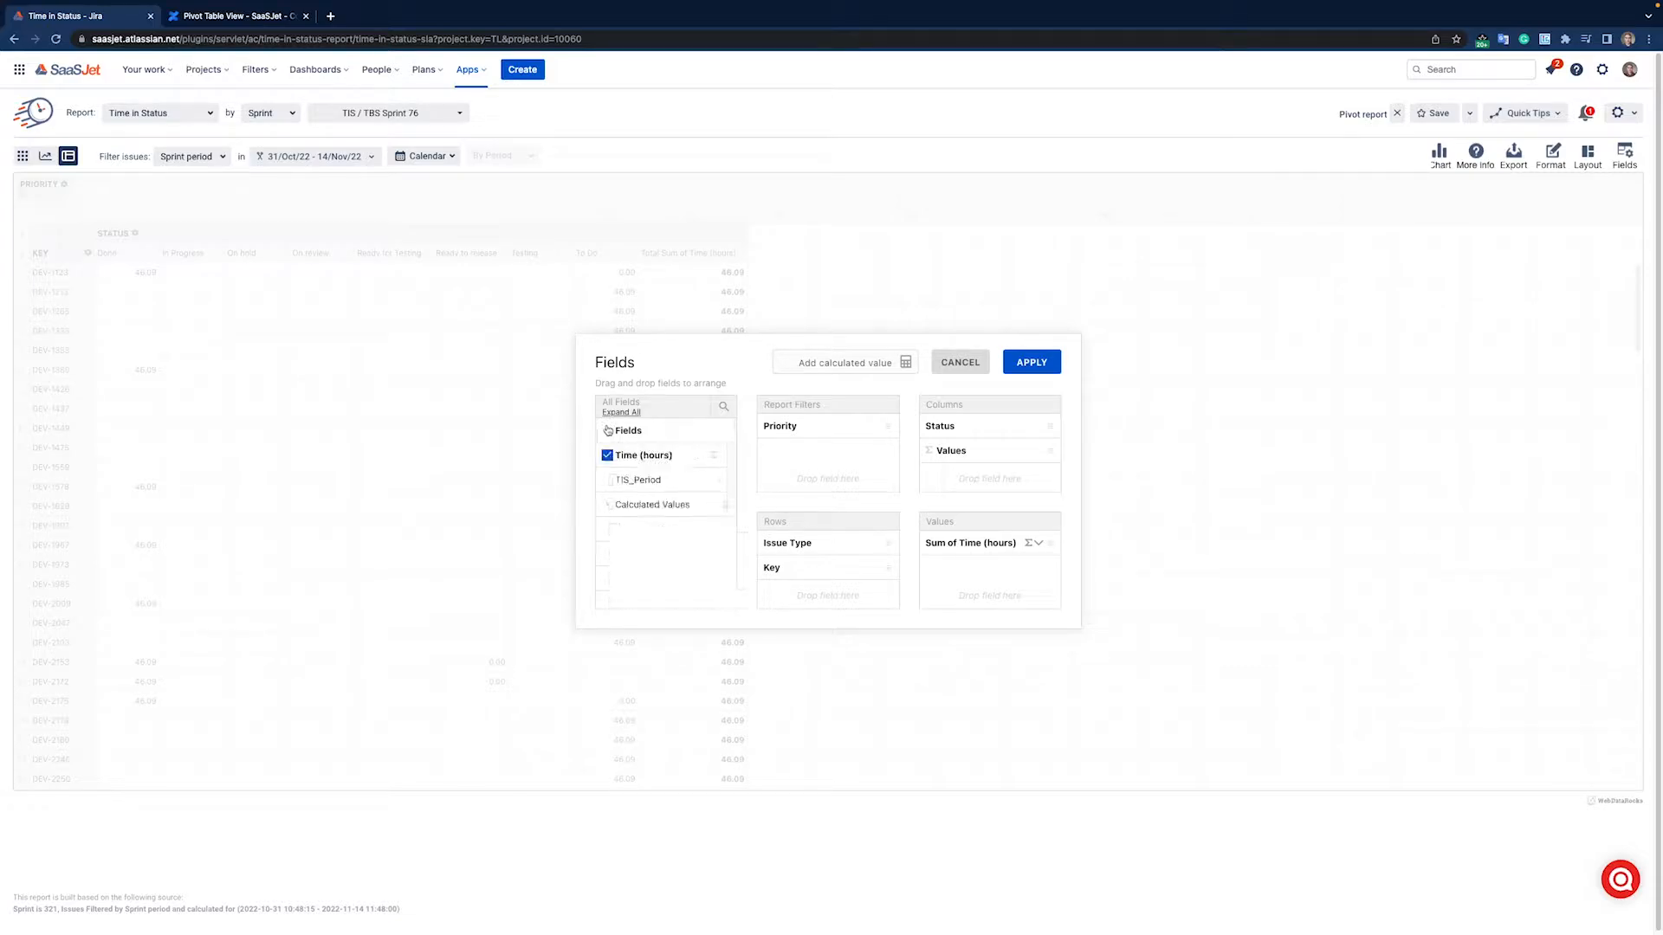
click(1043, 367)
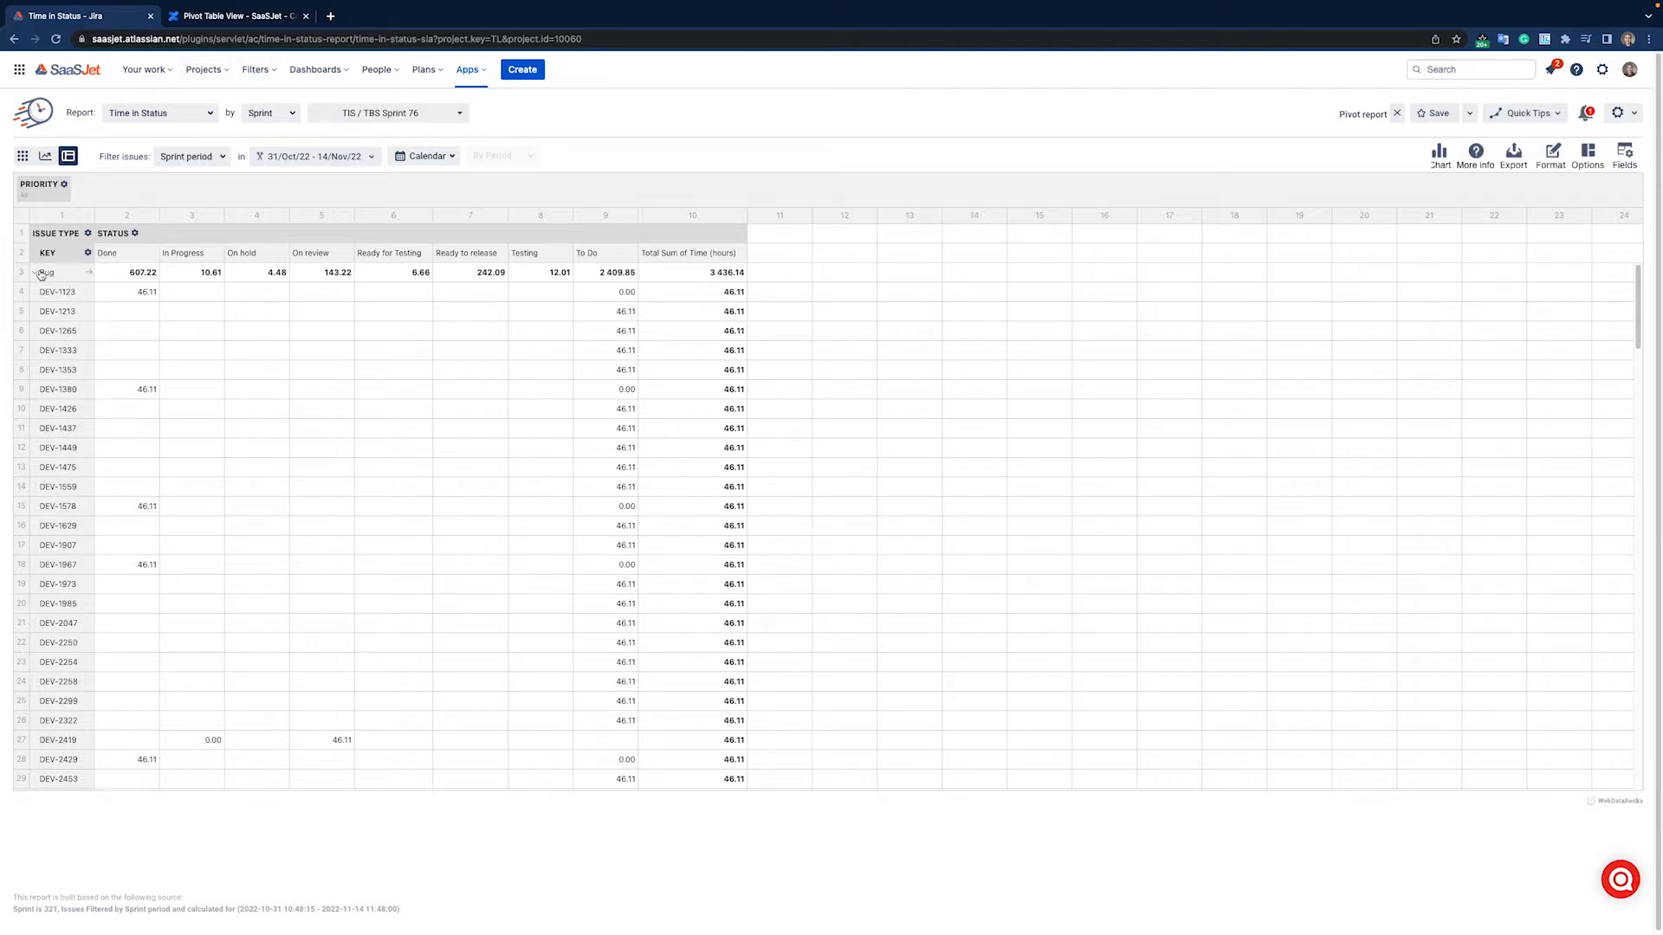
Step: Collapse the Bug, Story and Sub-task groups in the pivot table, leaving the Epic group expanded
click(41, 275)
click(40, 294)
click(41, 313)
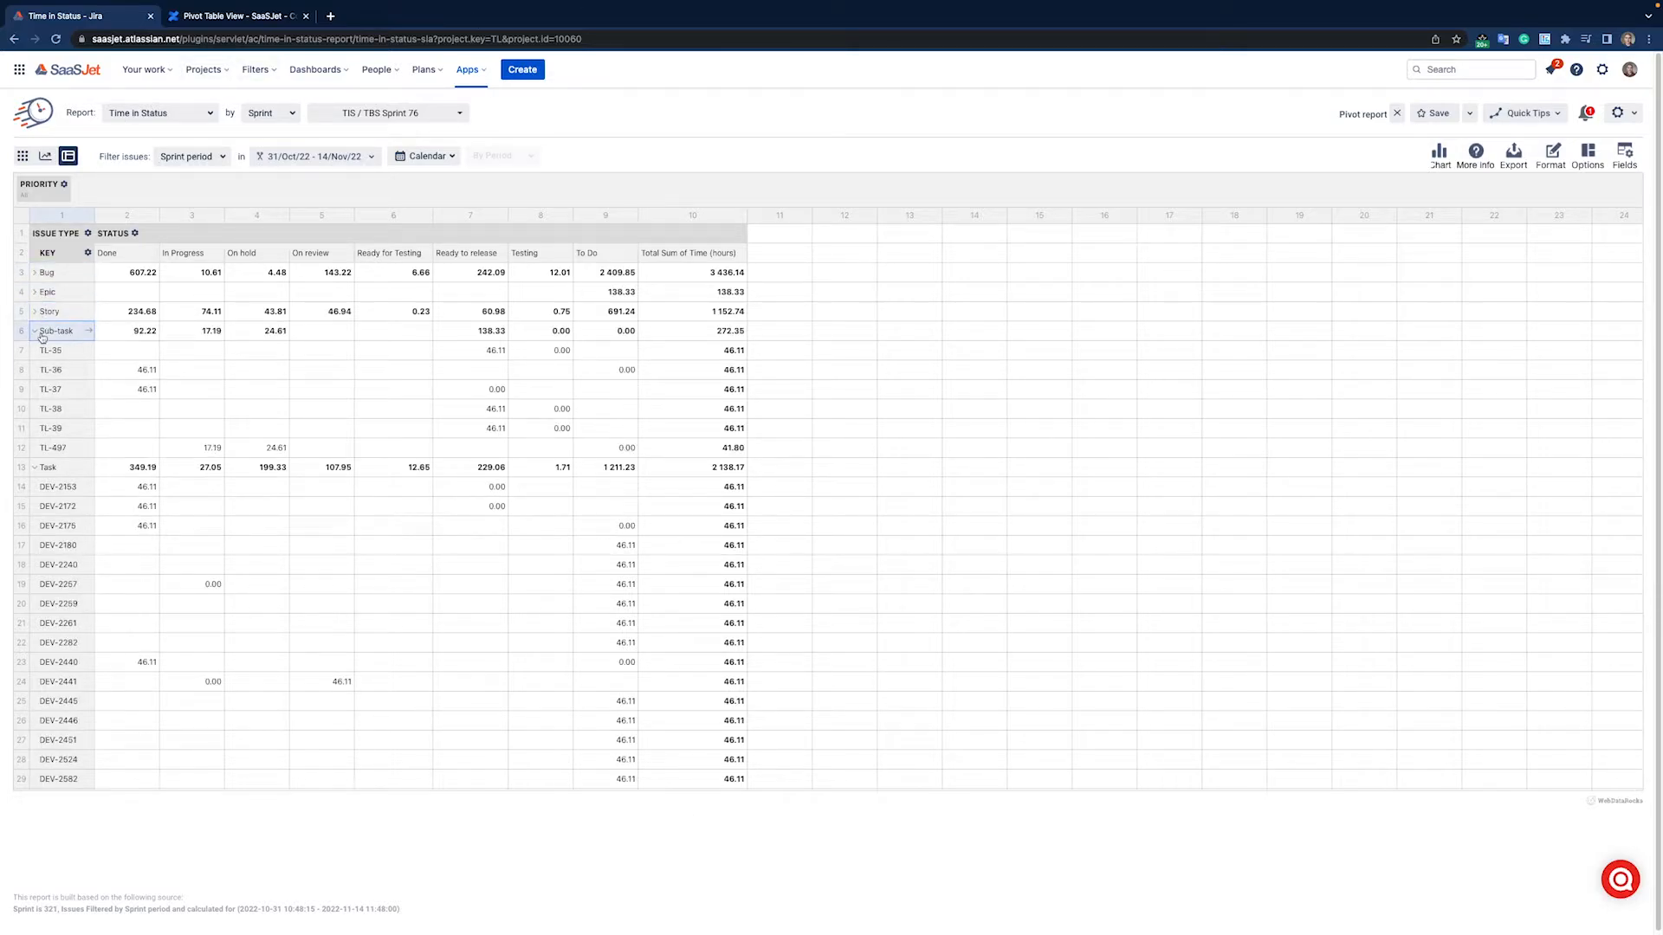
click(40, 333)
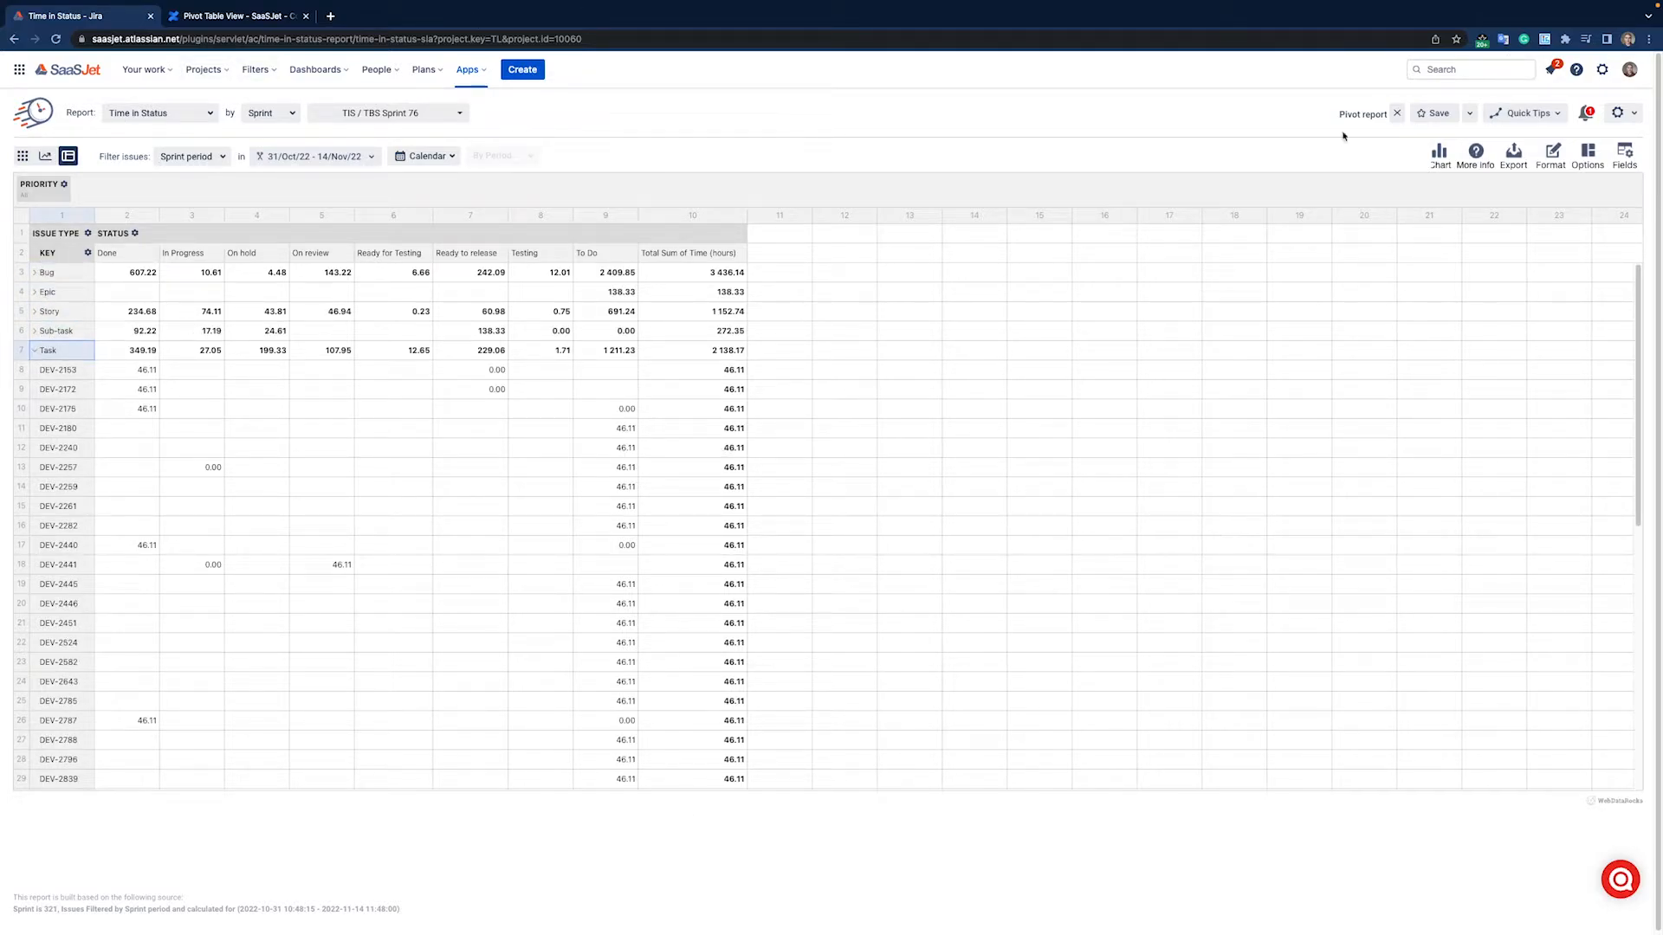
click(48, 295)
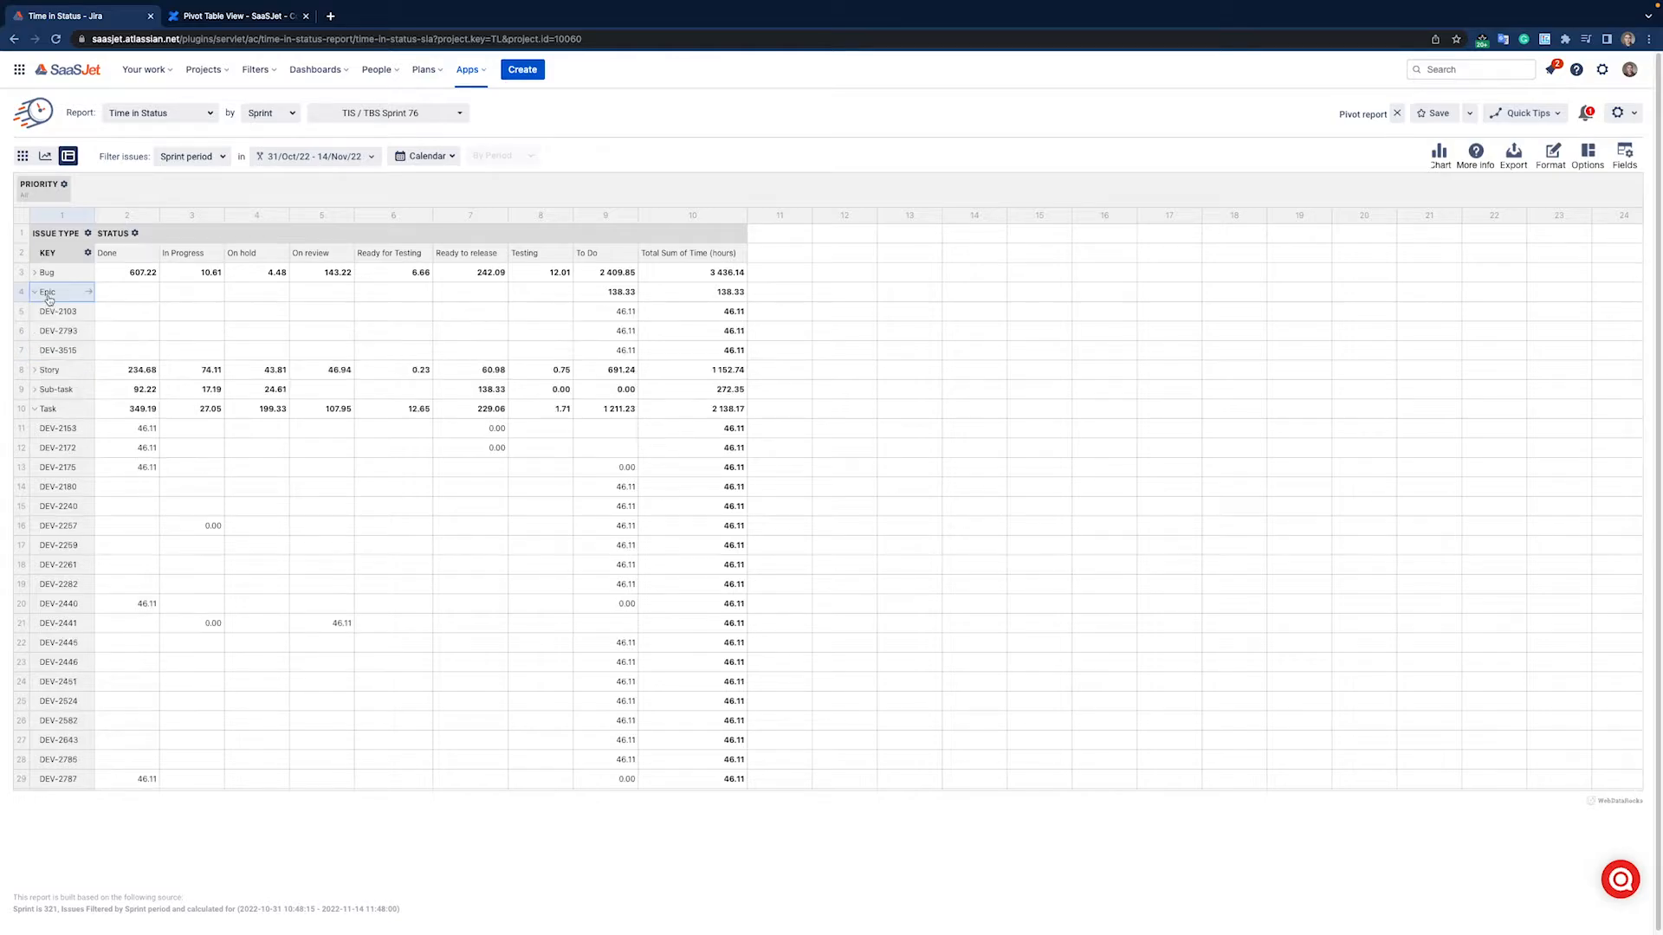
Step: In the pivot field settings, change the Time (hours) value calculation to Average
click(1622, 161)
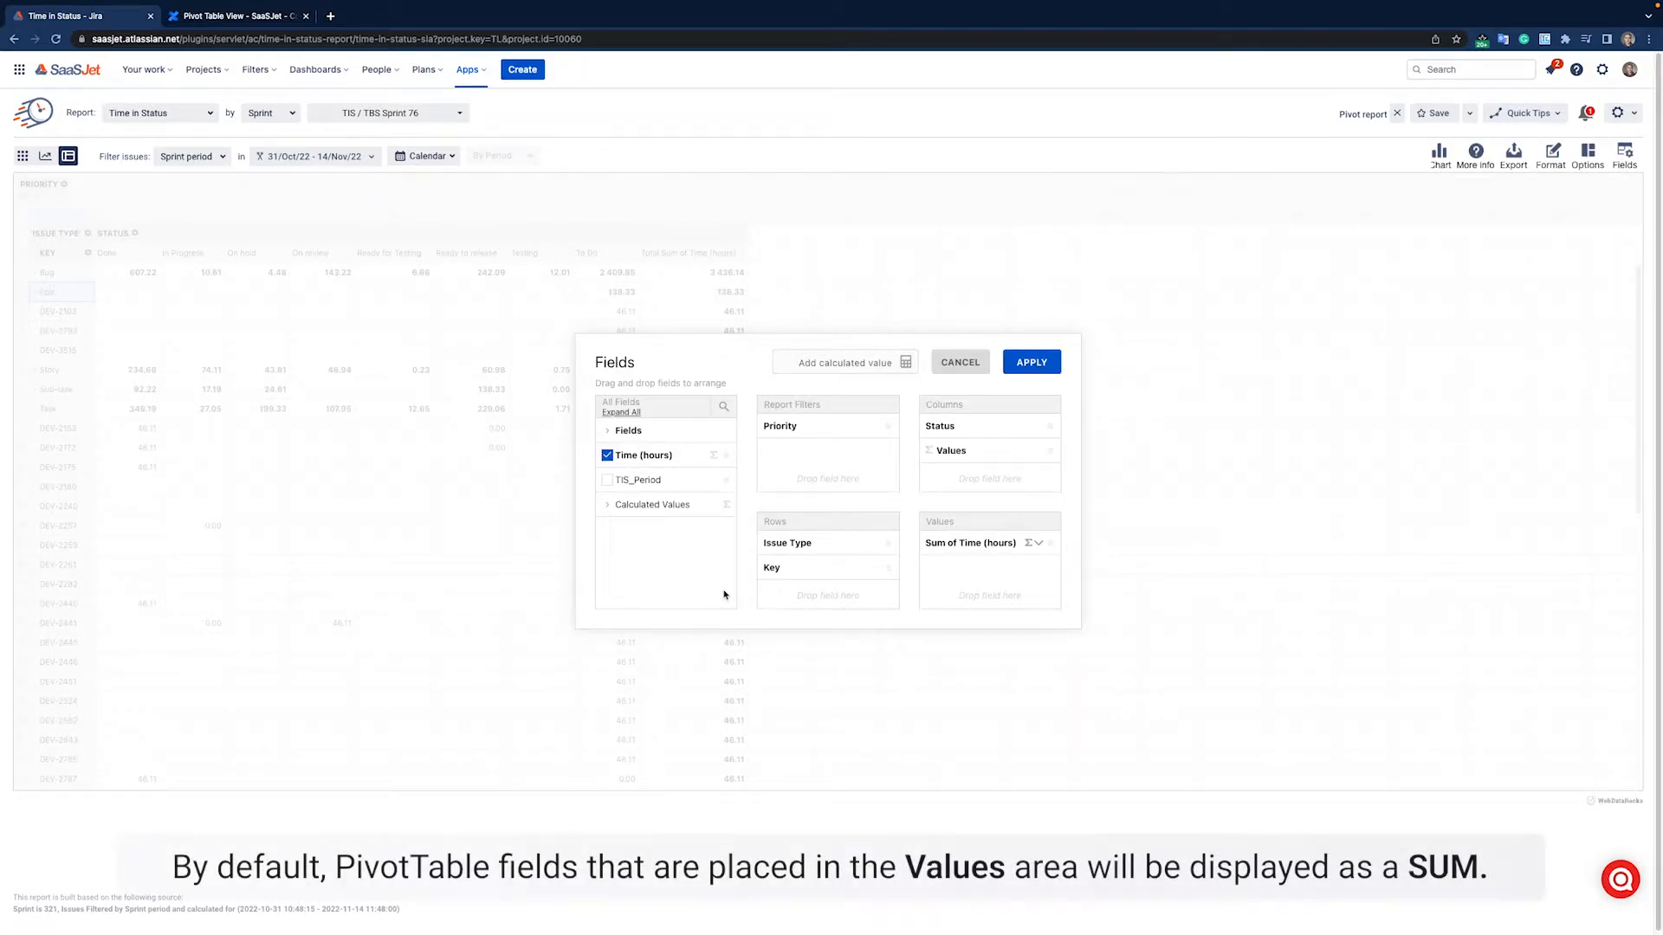
click(1033, 543)
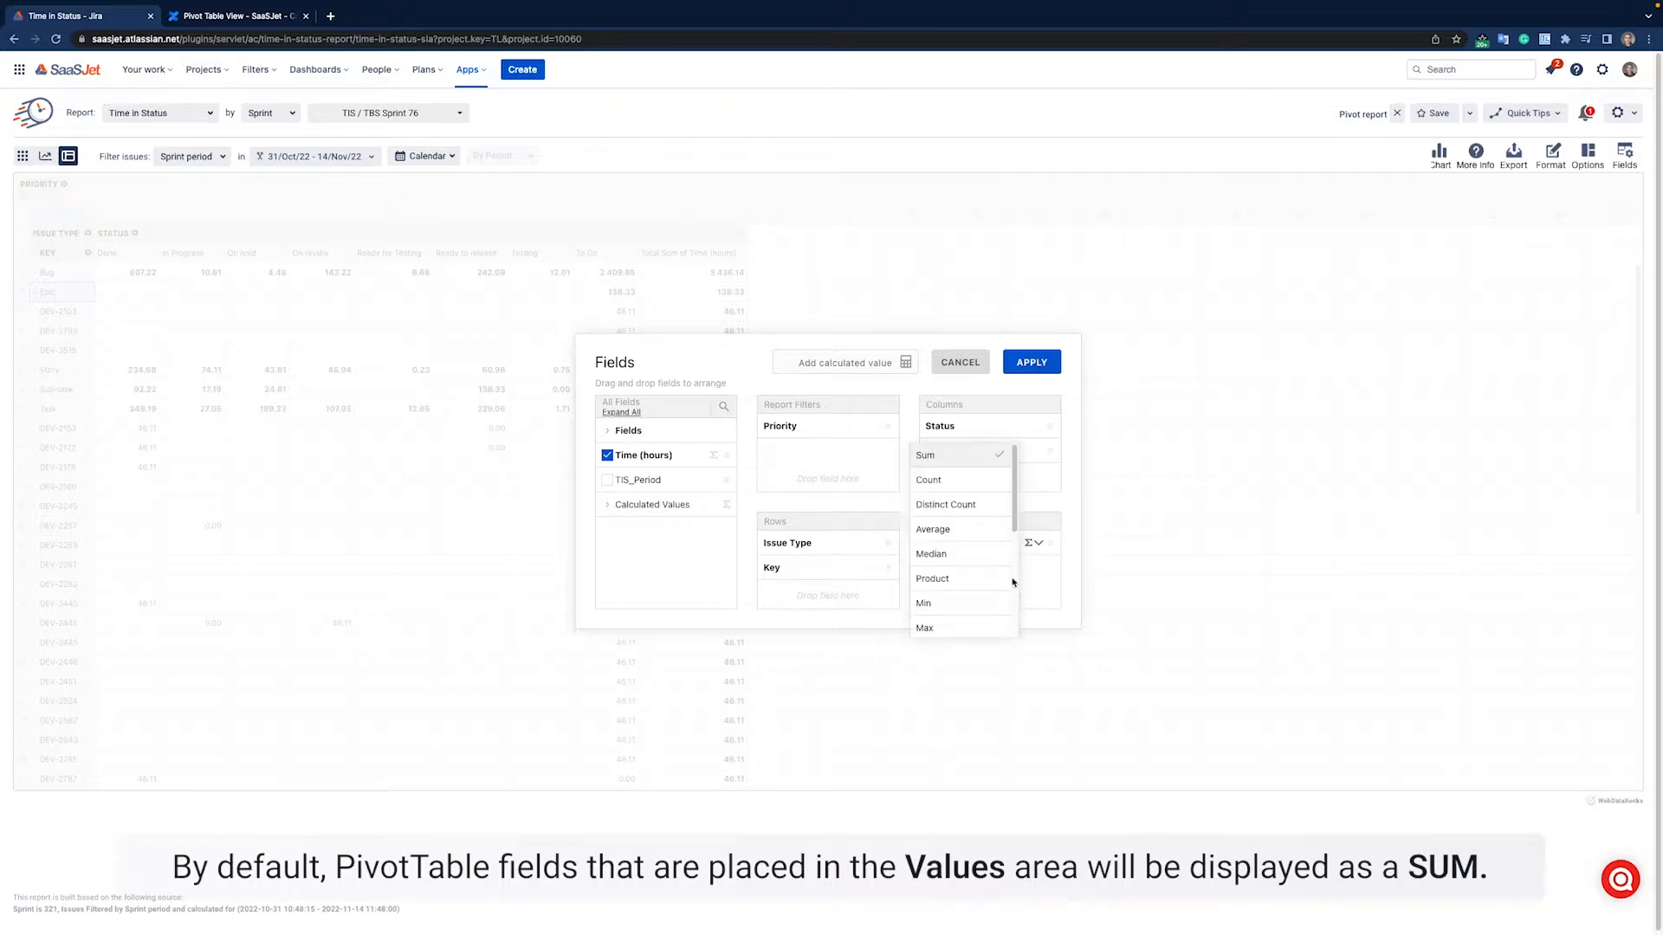
scroll(959, 573, down, 3)
scroll(961, 554, up, 4)
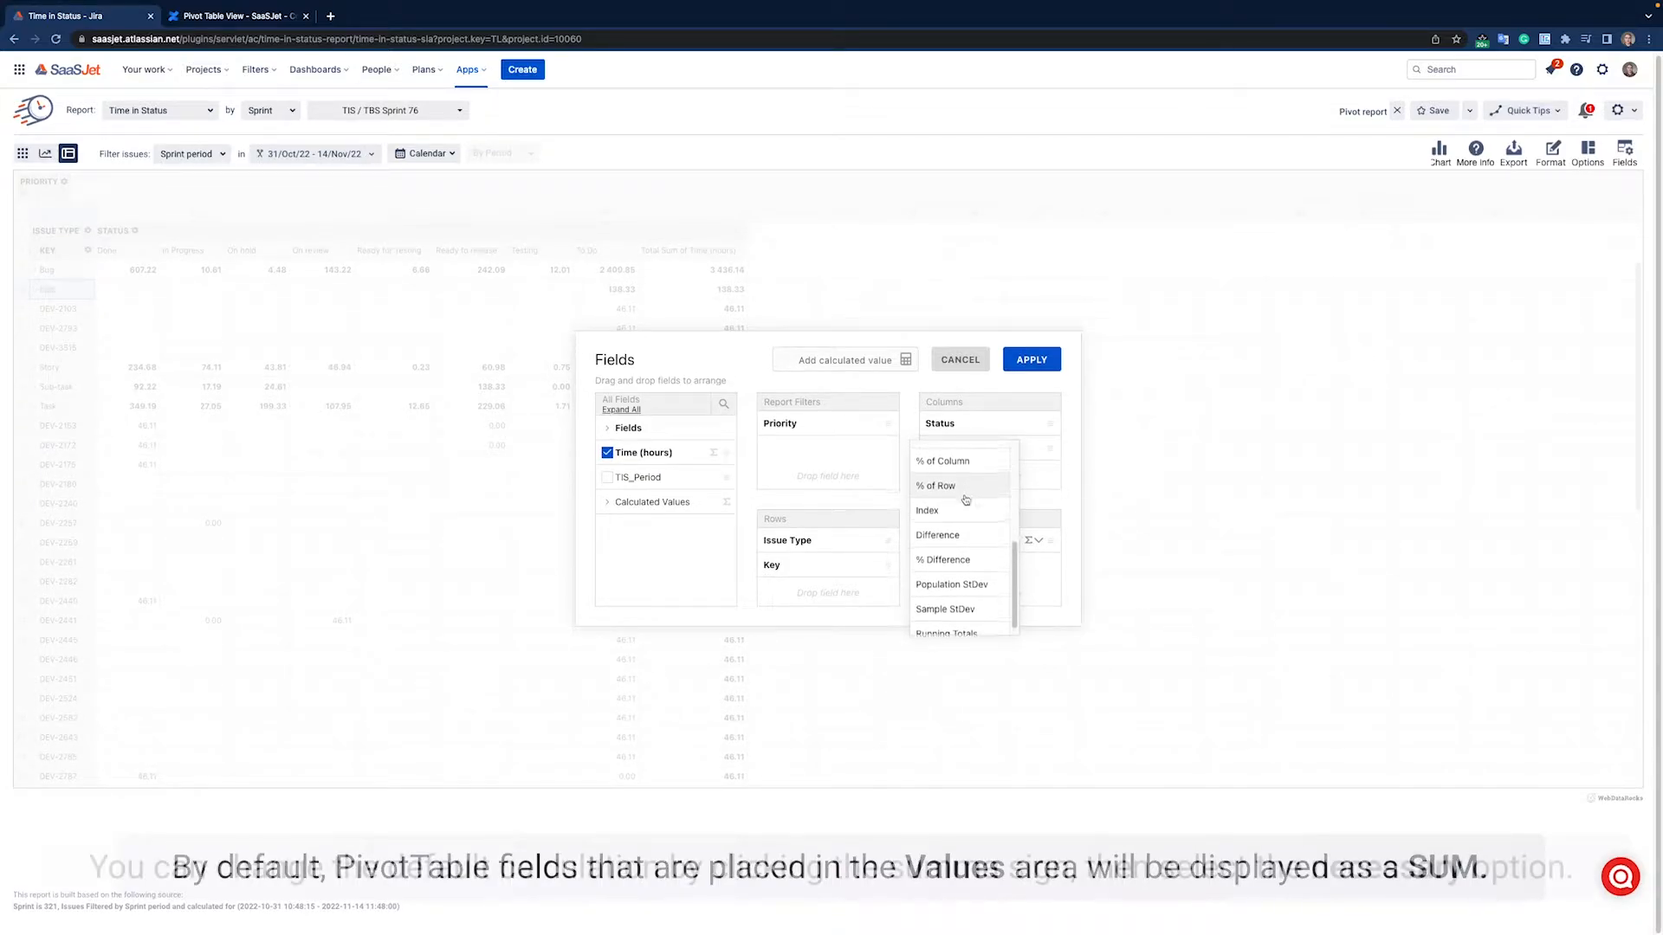
click(959, 527)
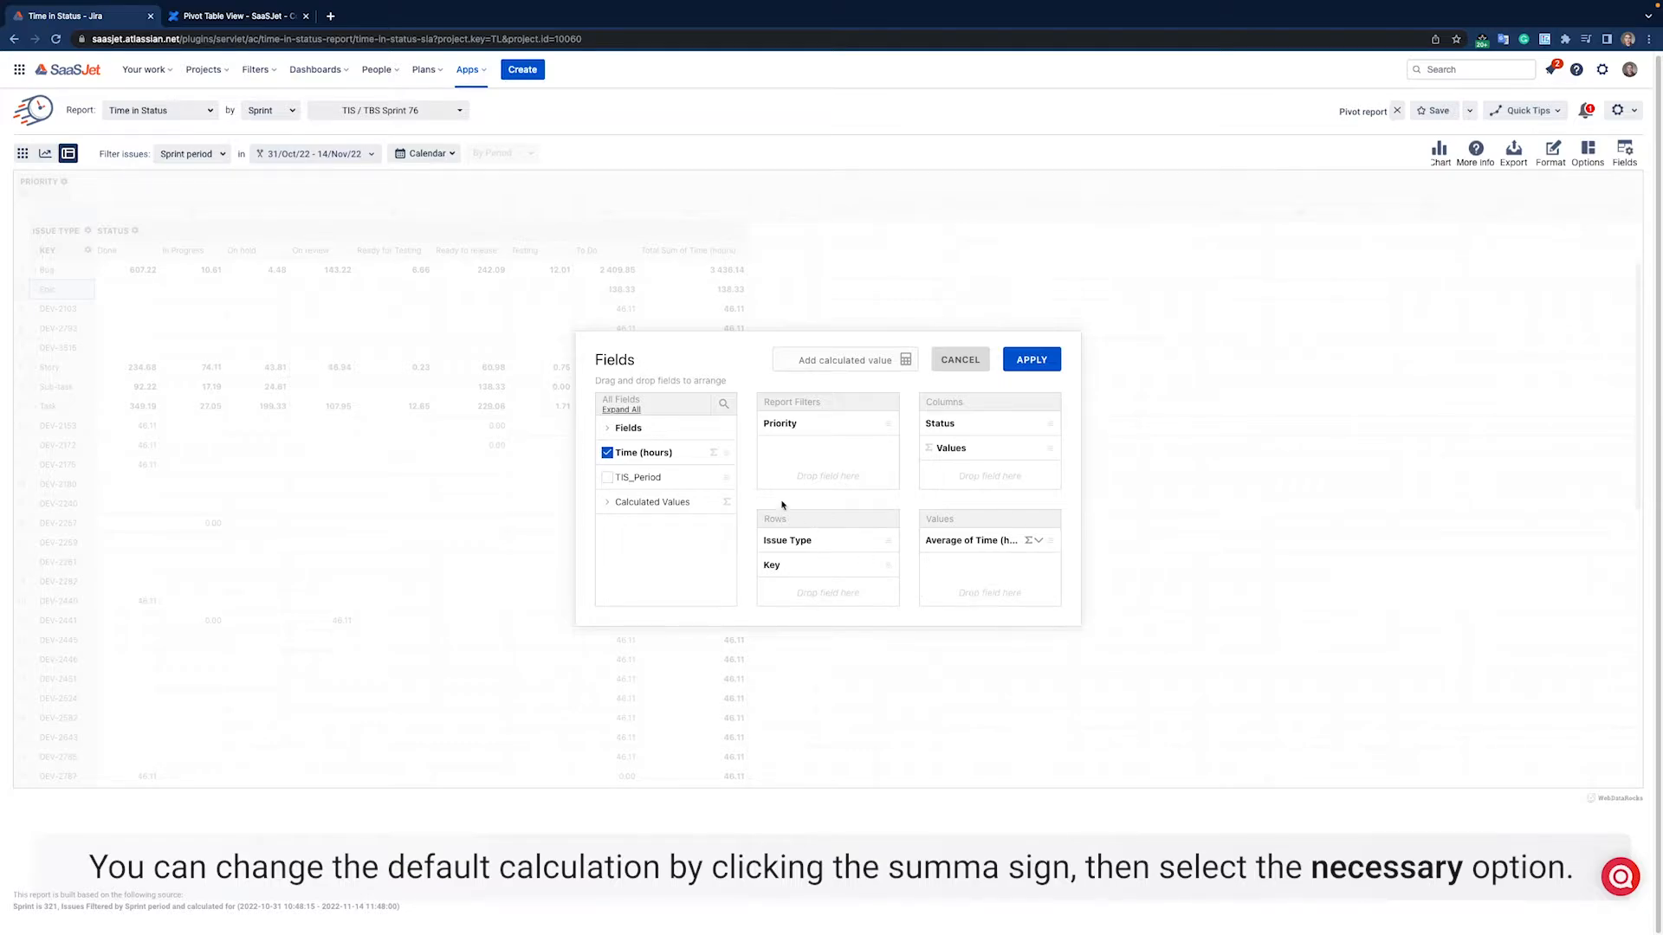
Step: Add TIS_Period to the rows above Issue Type and apply the field changes
click(608, 478)
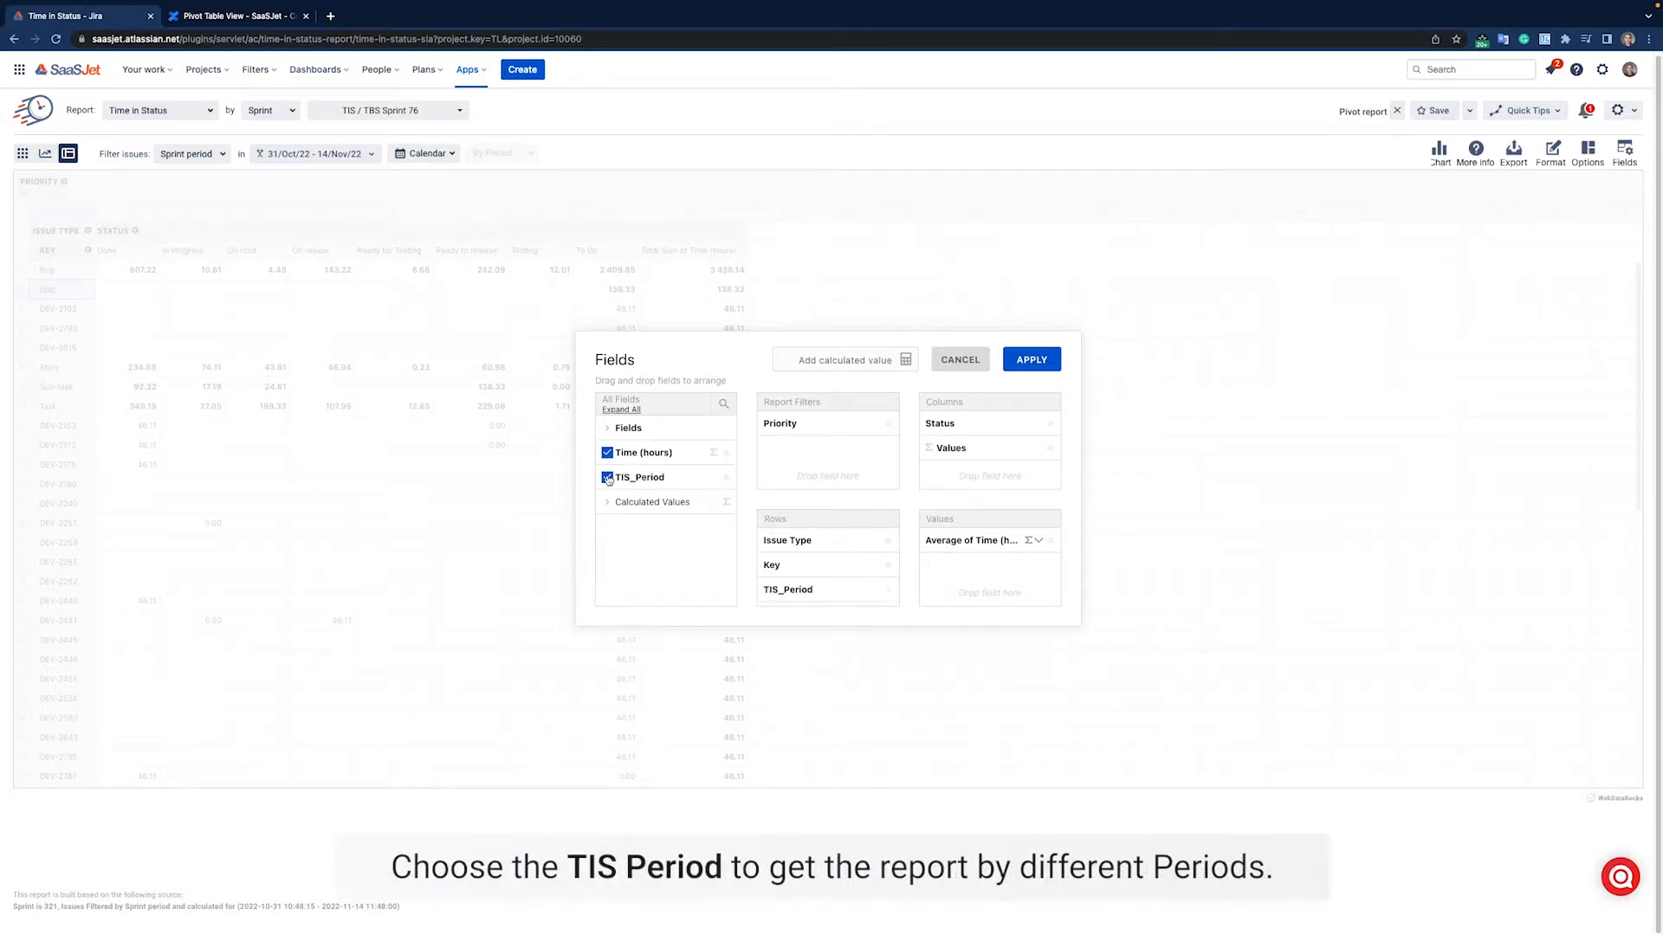
drag(823, 590, 824, 545)
click(1032, 359)
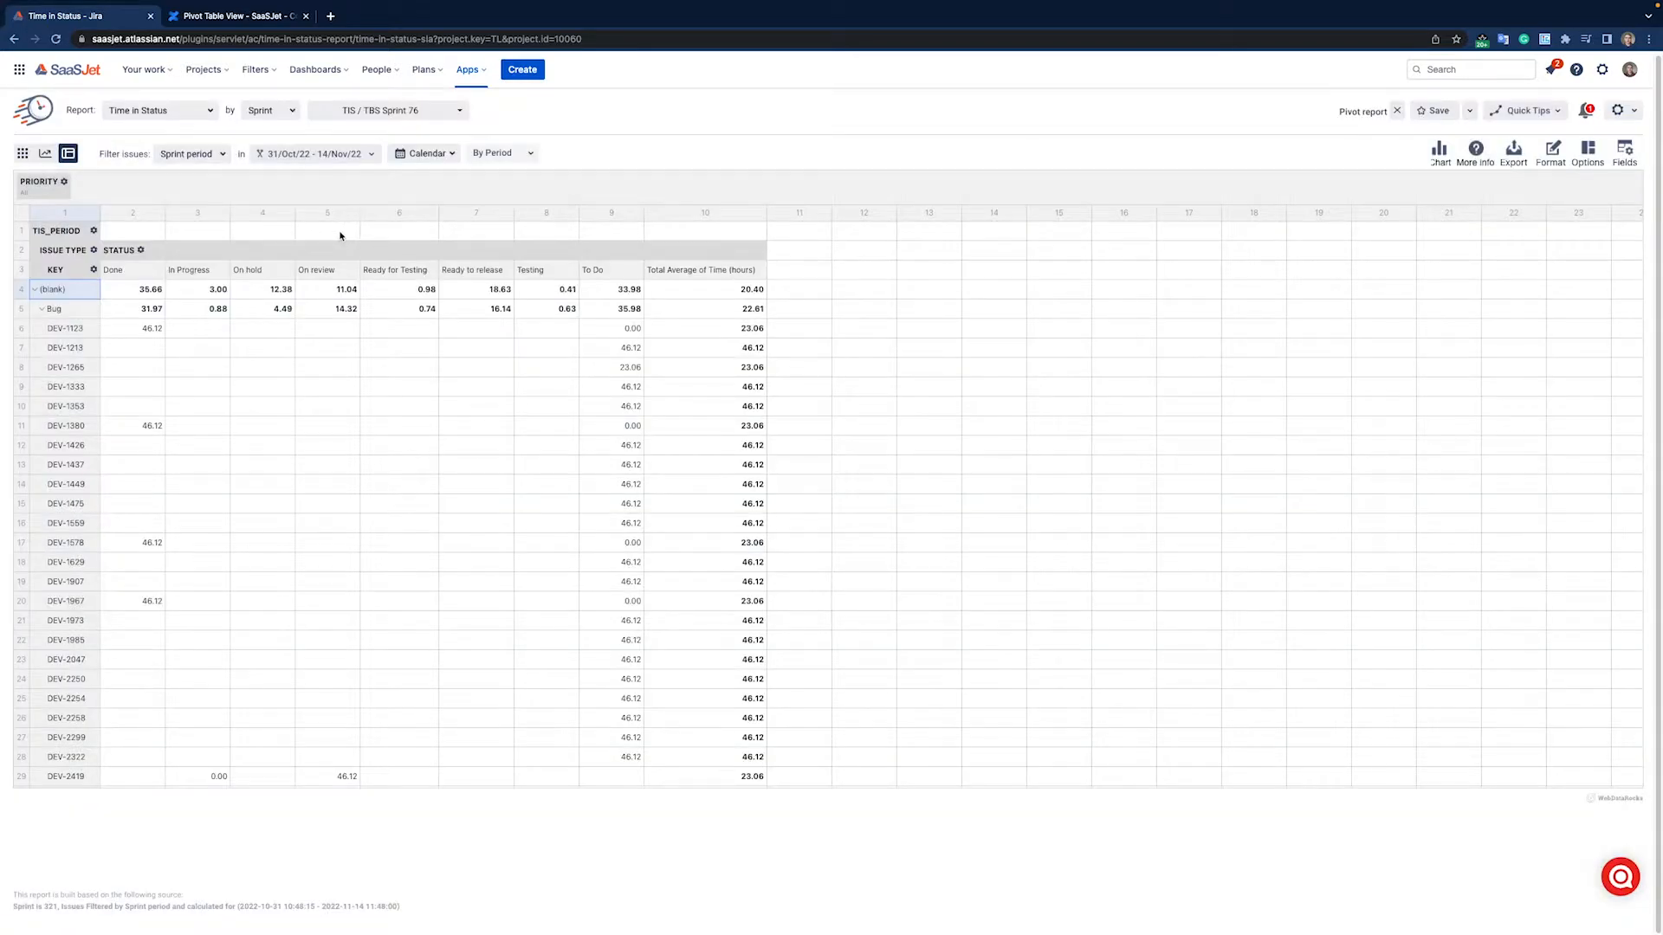
Step: Break the report down by Week, with the Week #46 group collapsed and the Week #45 group expanded
click(36, 290)
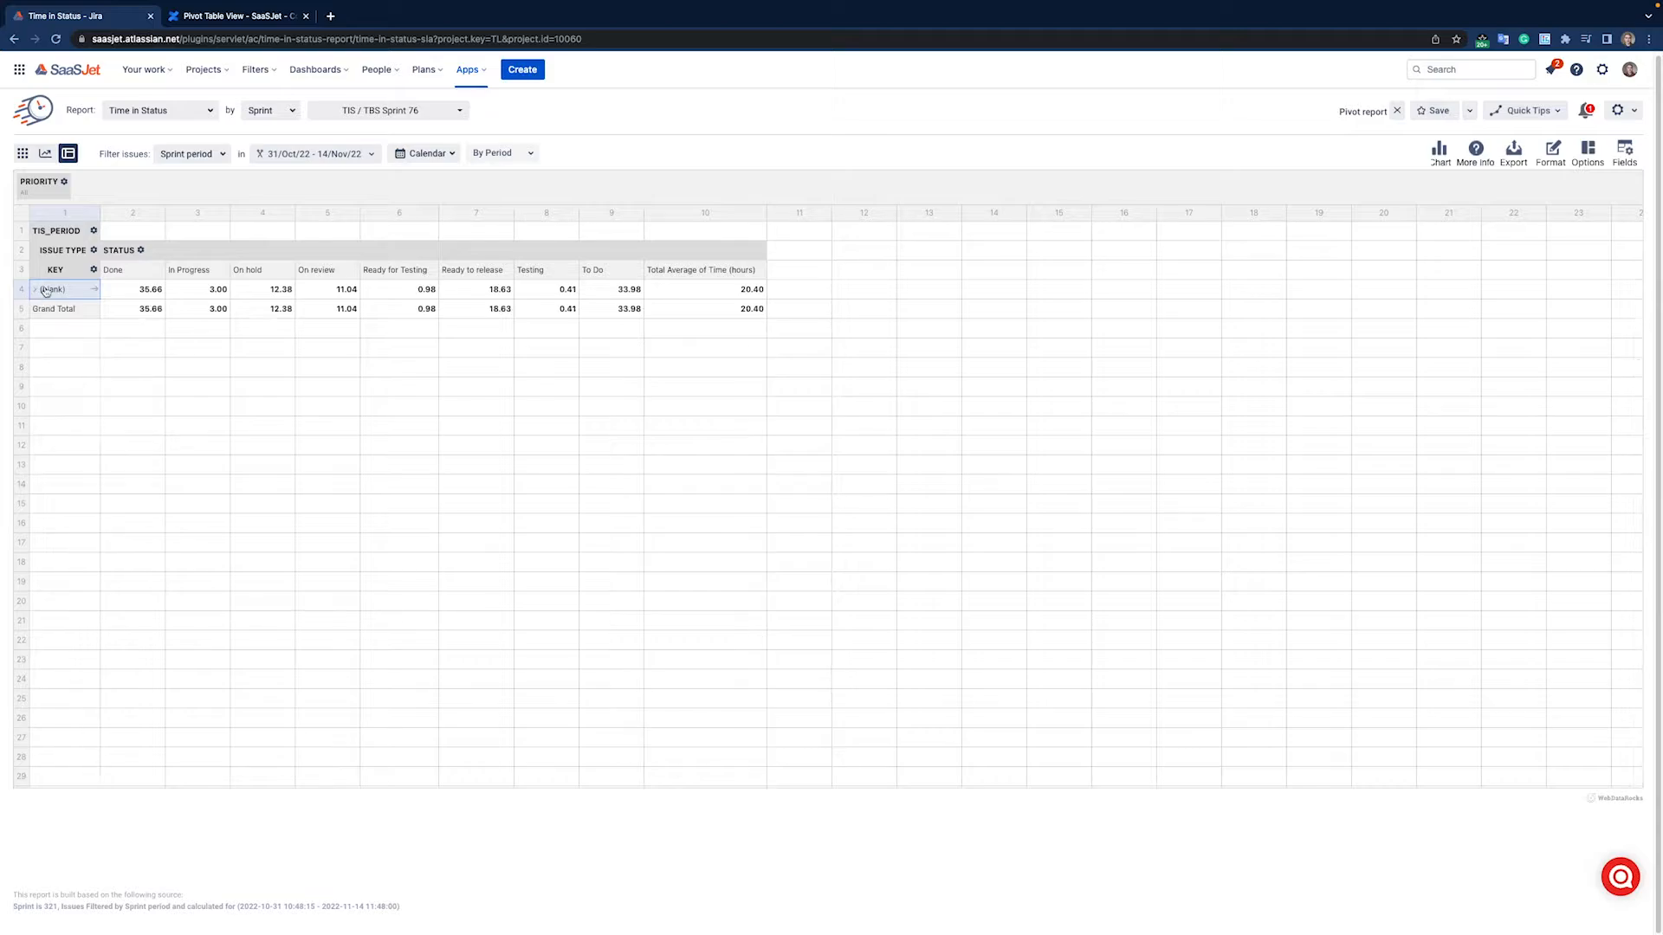
click(510, 153)
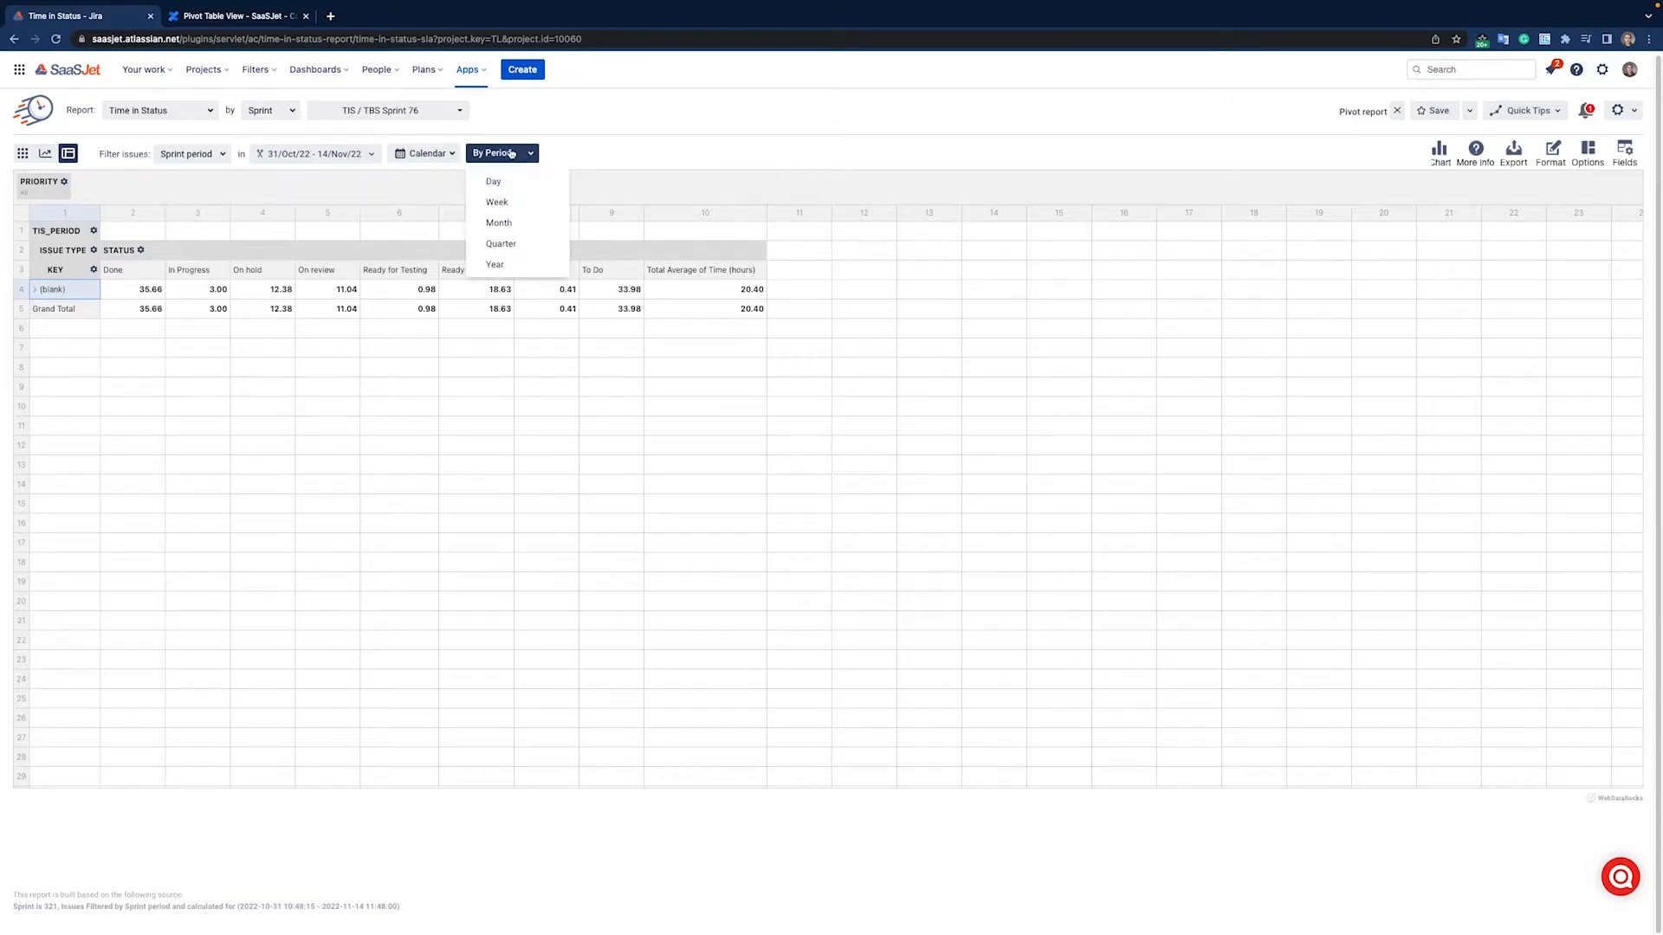
click(497, 203)
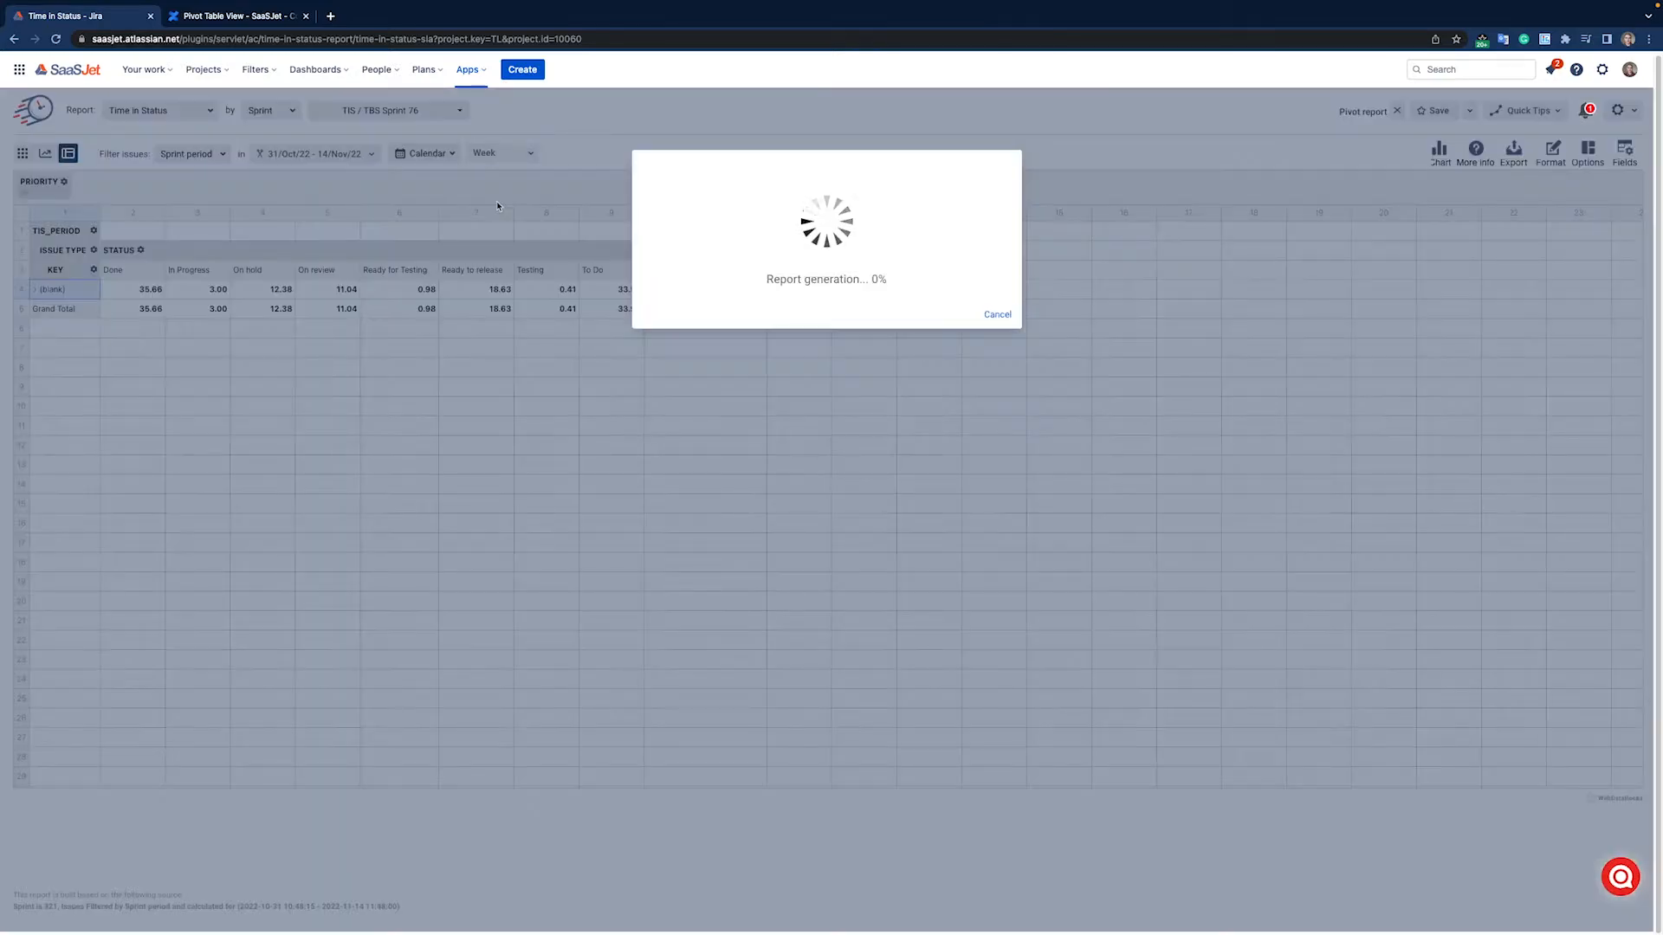
click(36, 307)
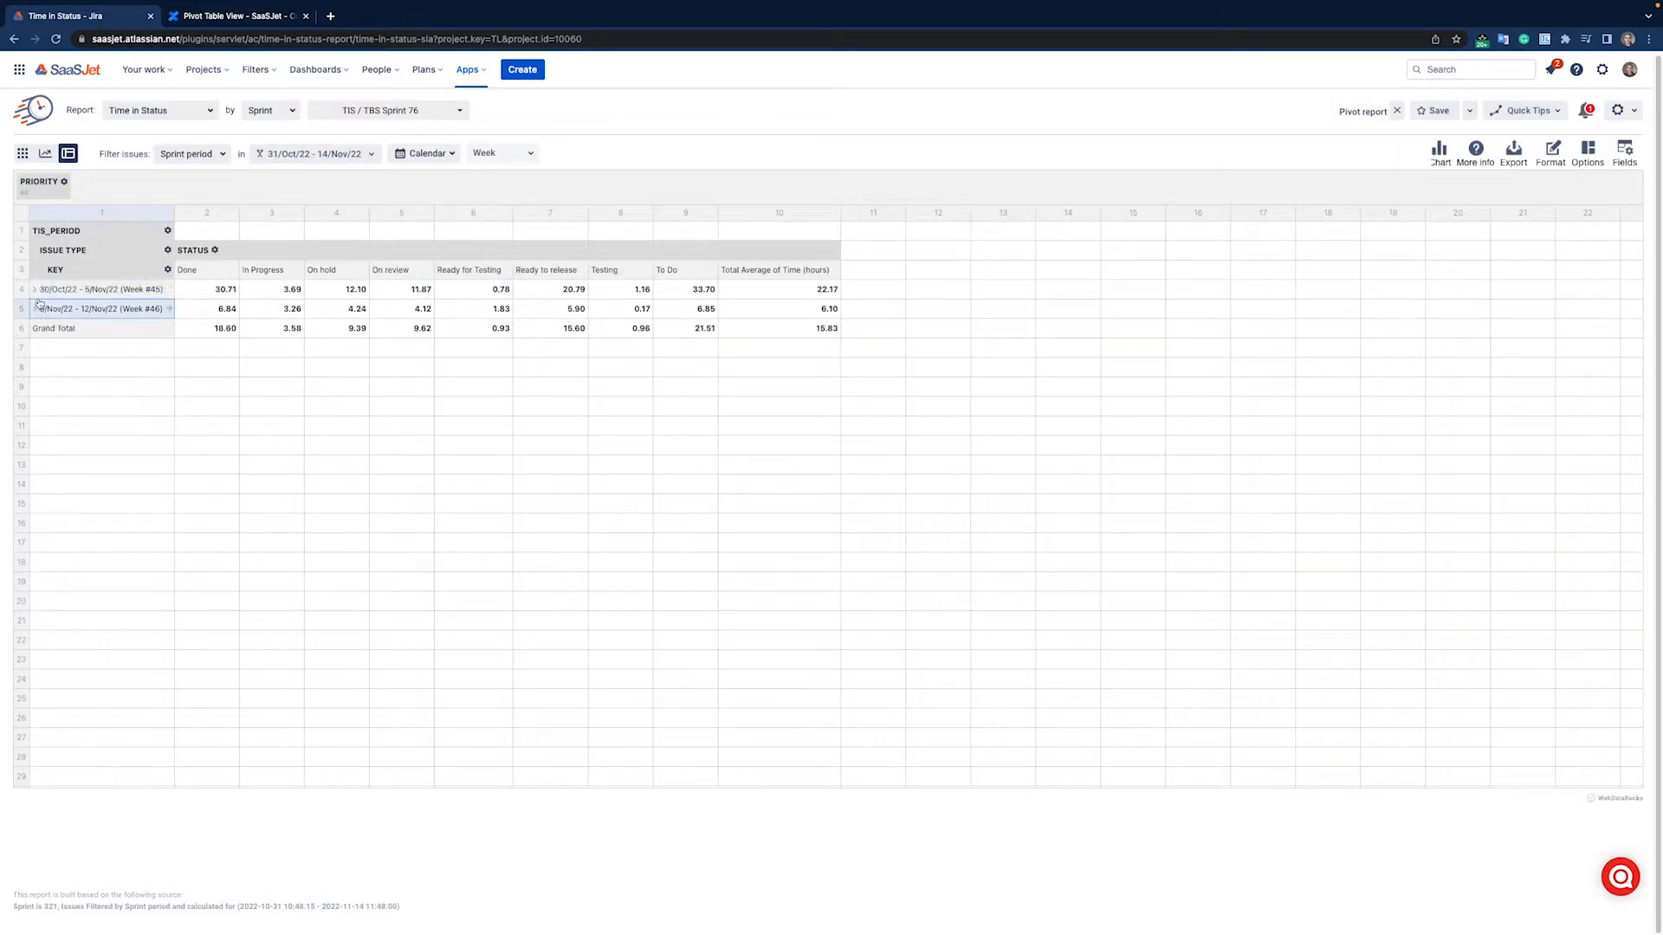
click(36, 290)
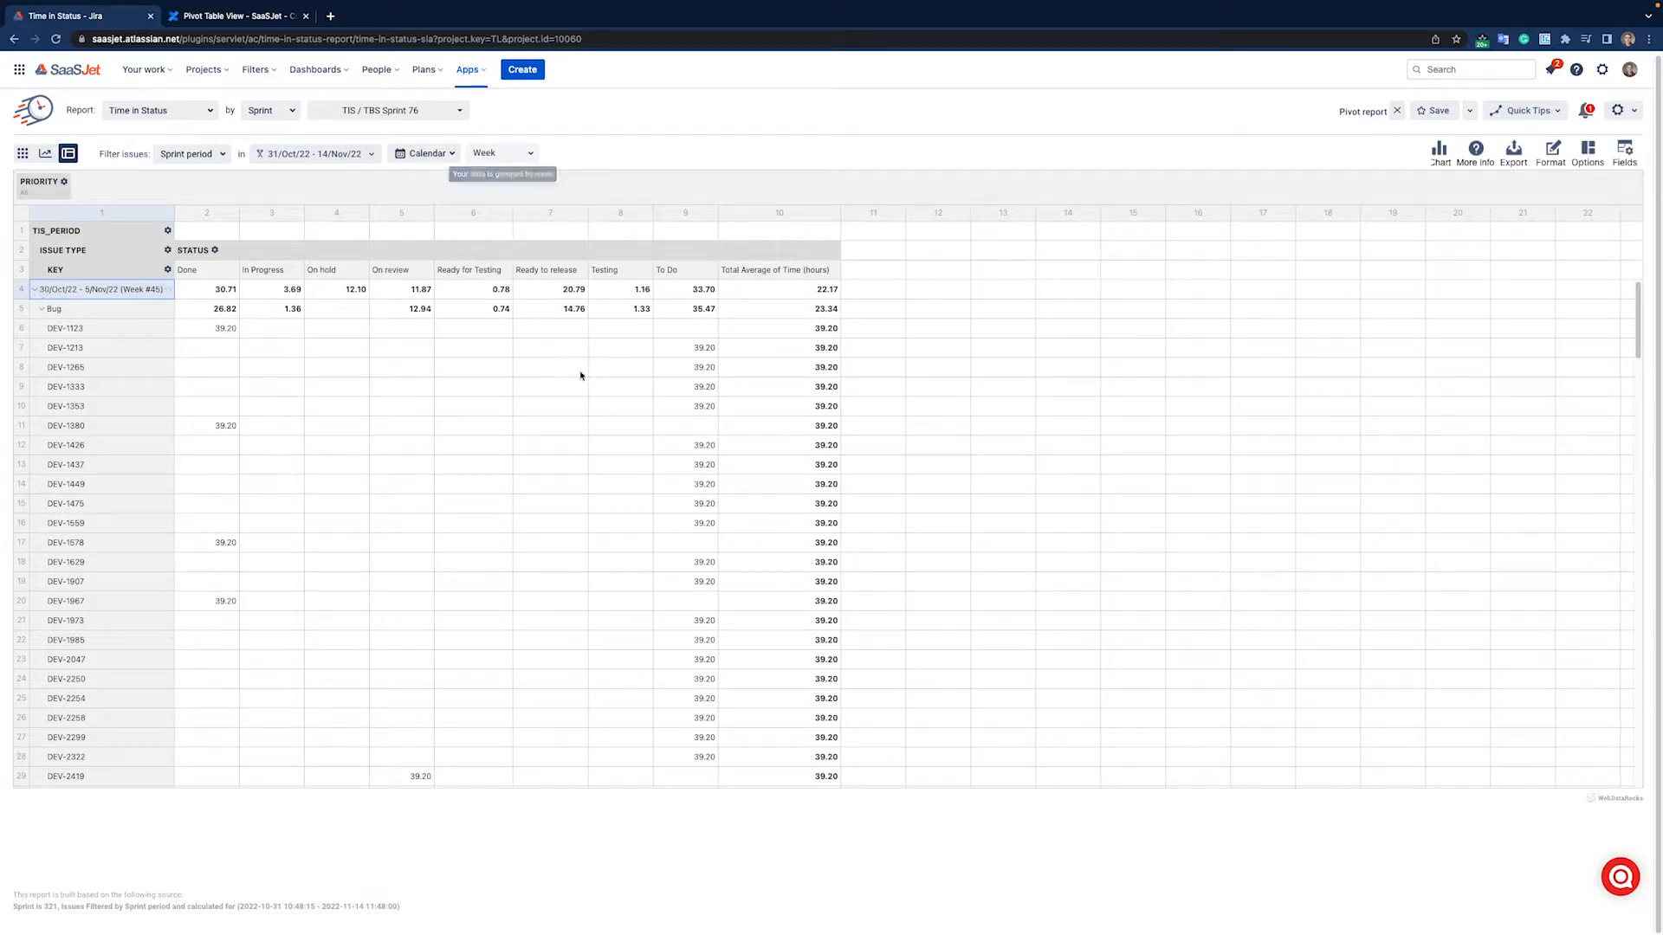
Step: Display the weekly report as a chart, examine the average time per status in both weeks, and close the chart
click(1438, 152)
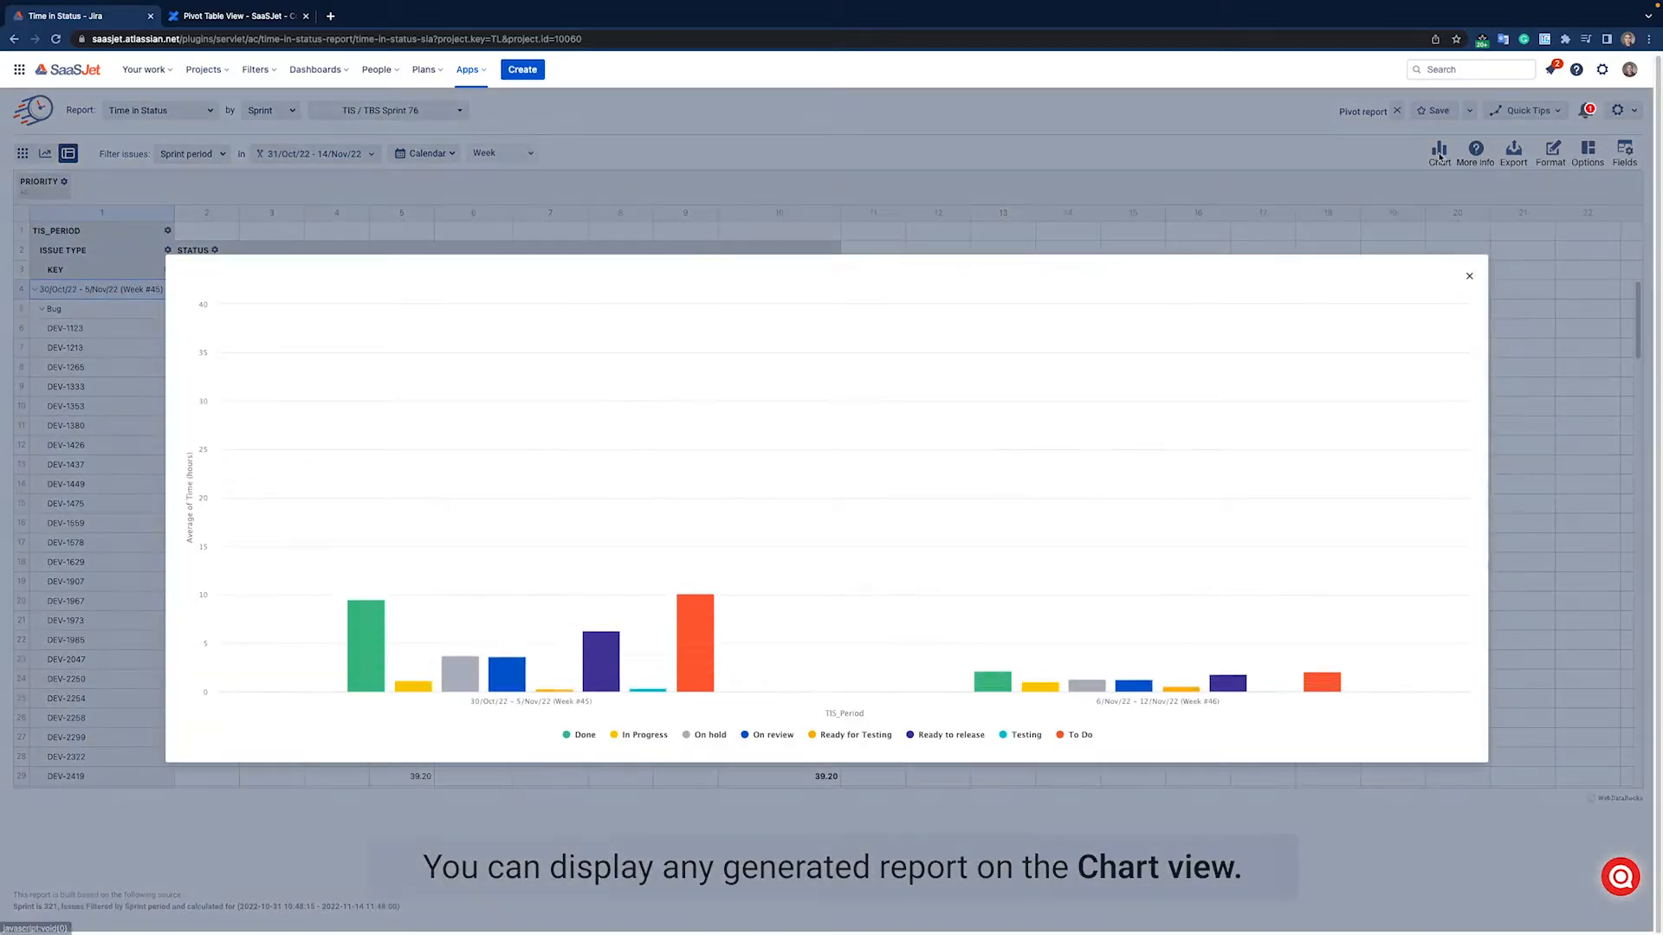
mouse_move(708, 532)
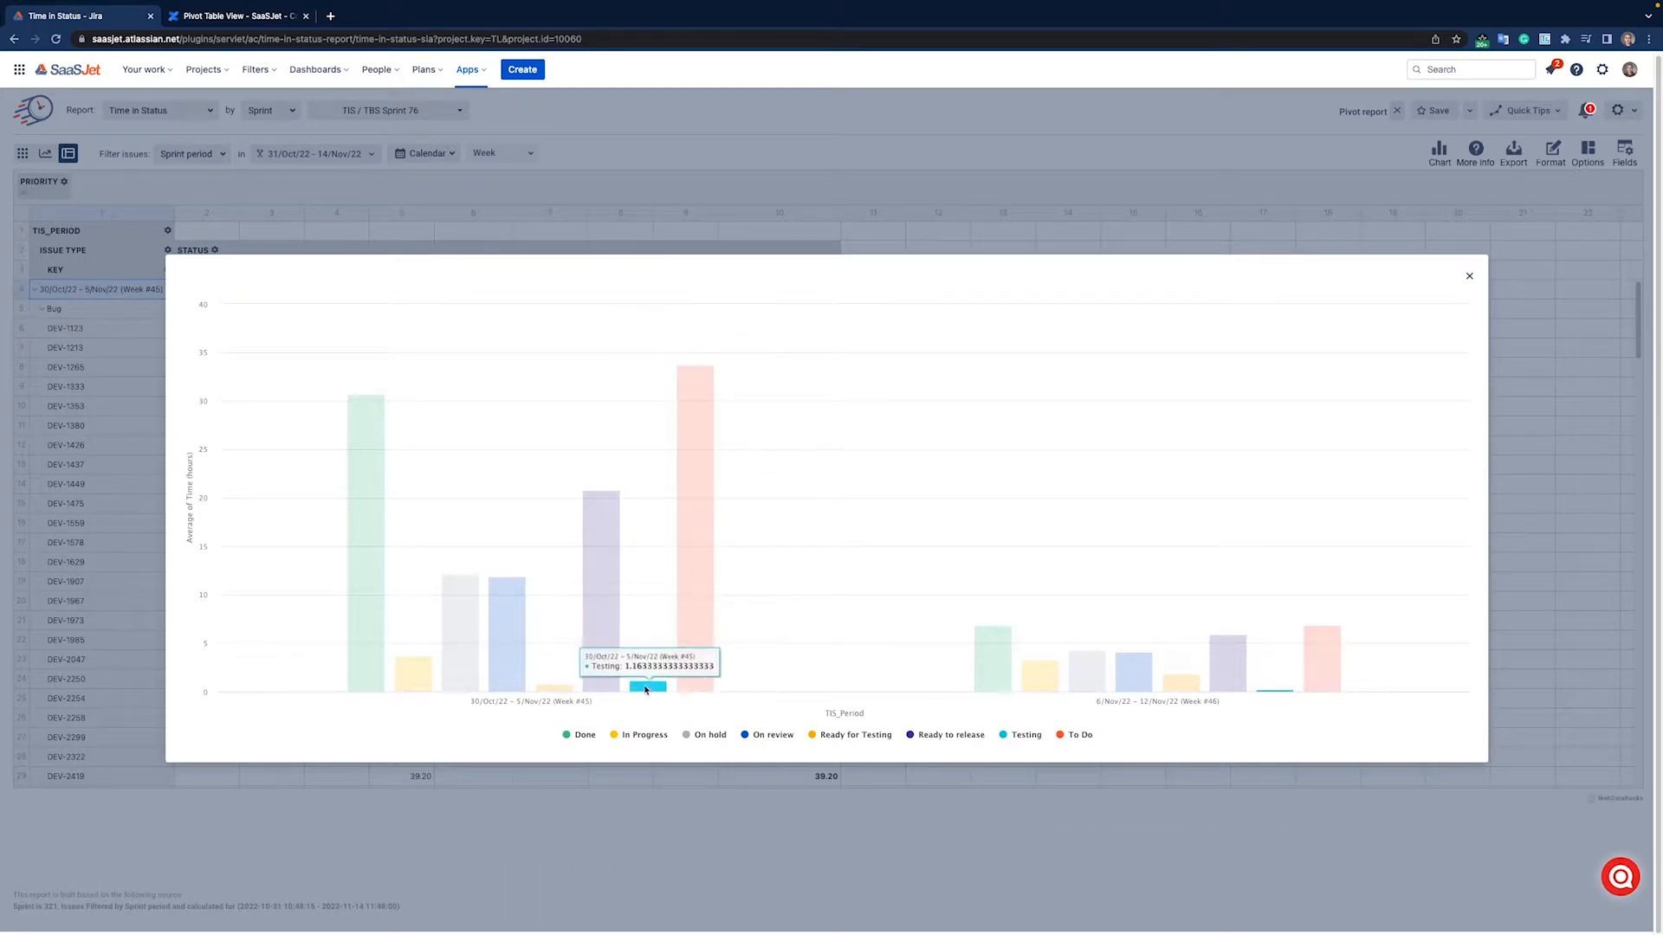
mouse_move(468, 668)
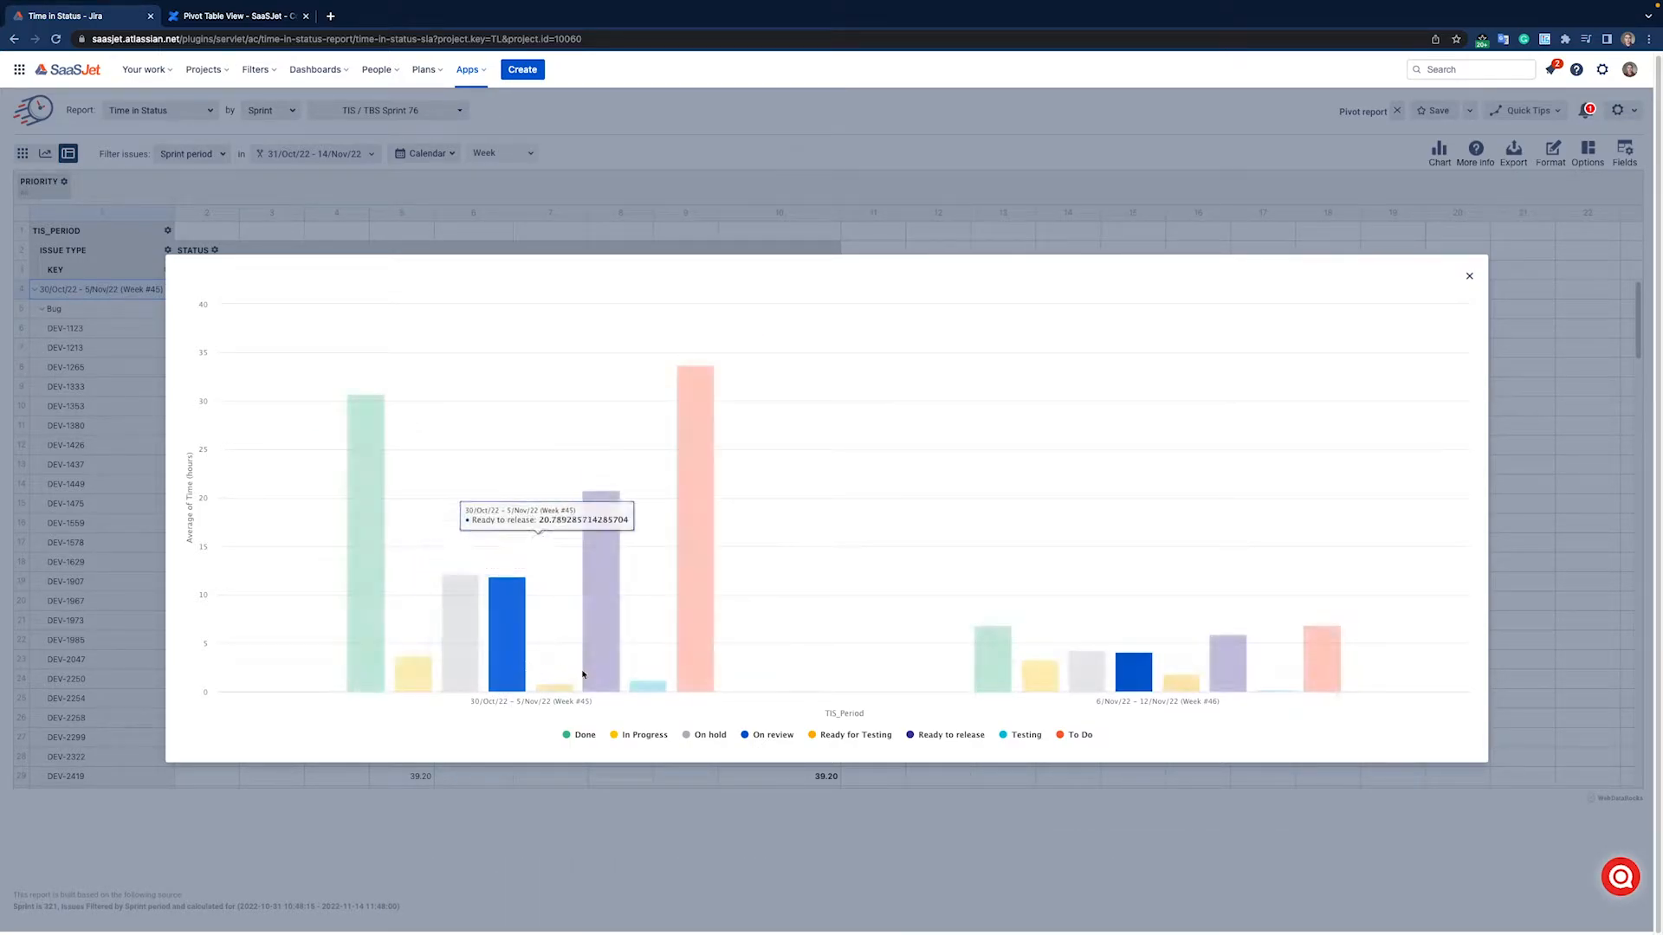
mouse_move(692, 671)
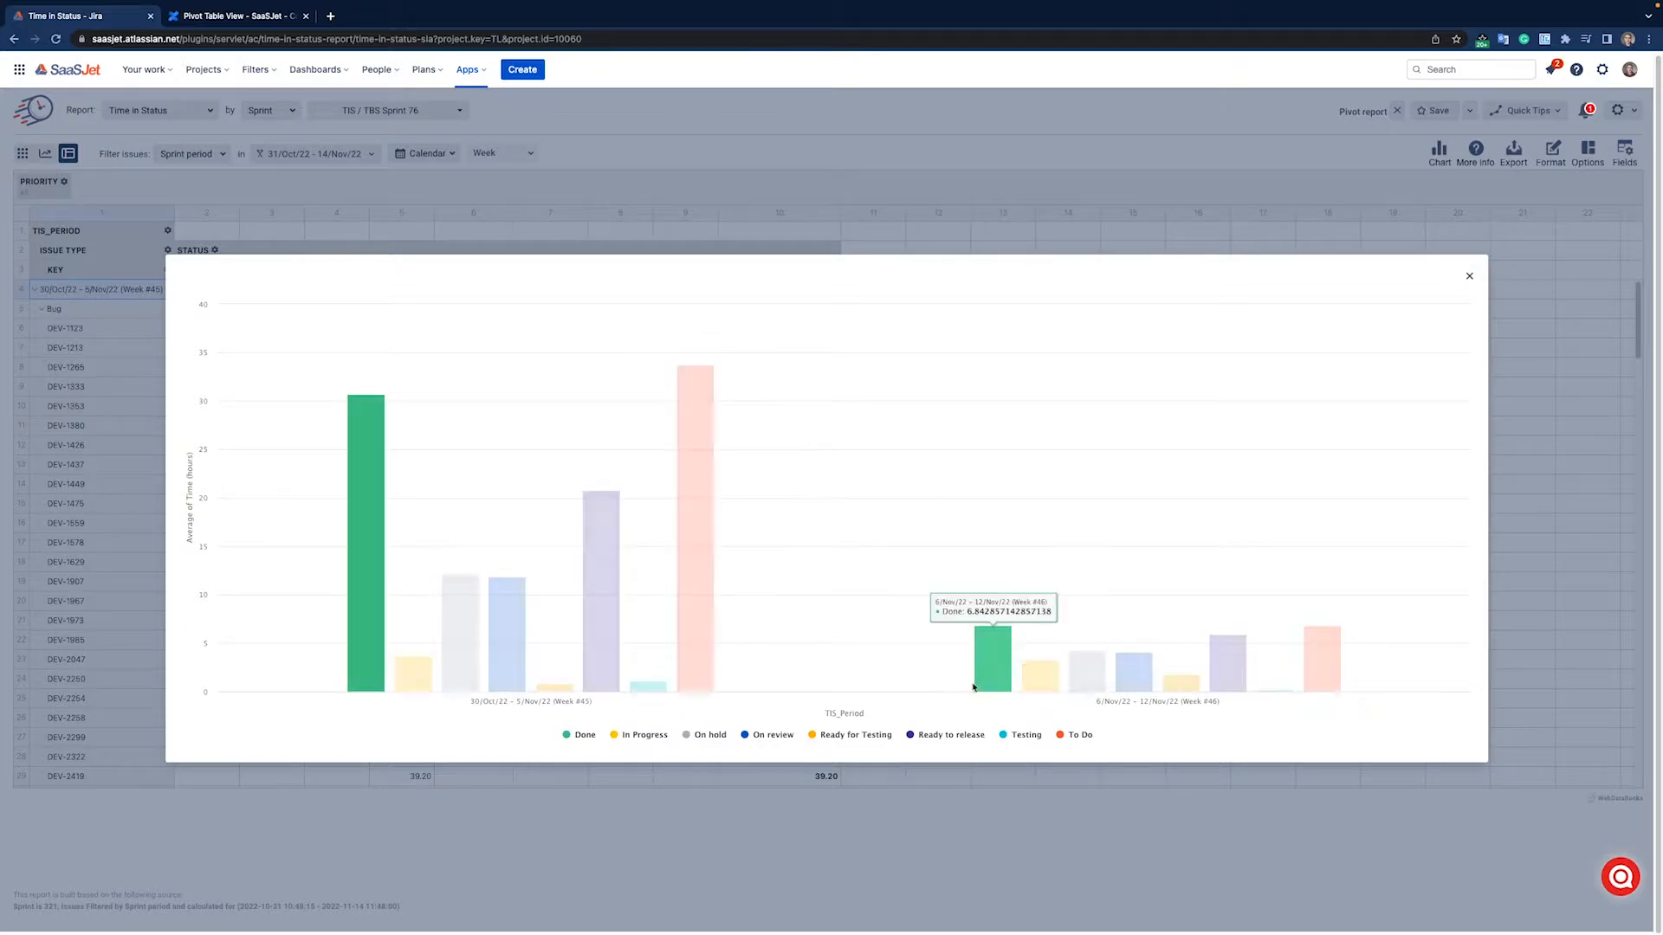
click(1470, 277)
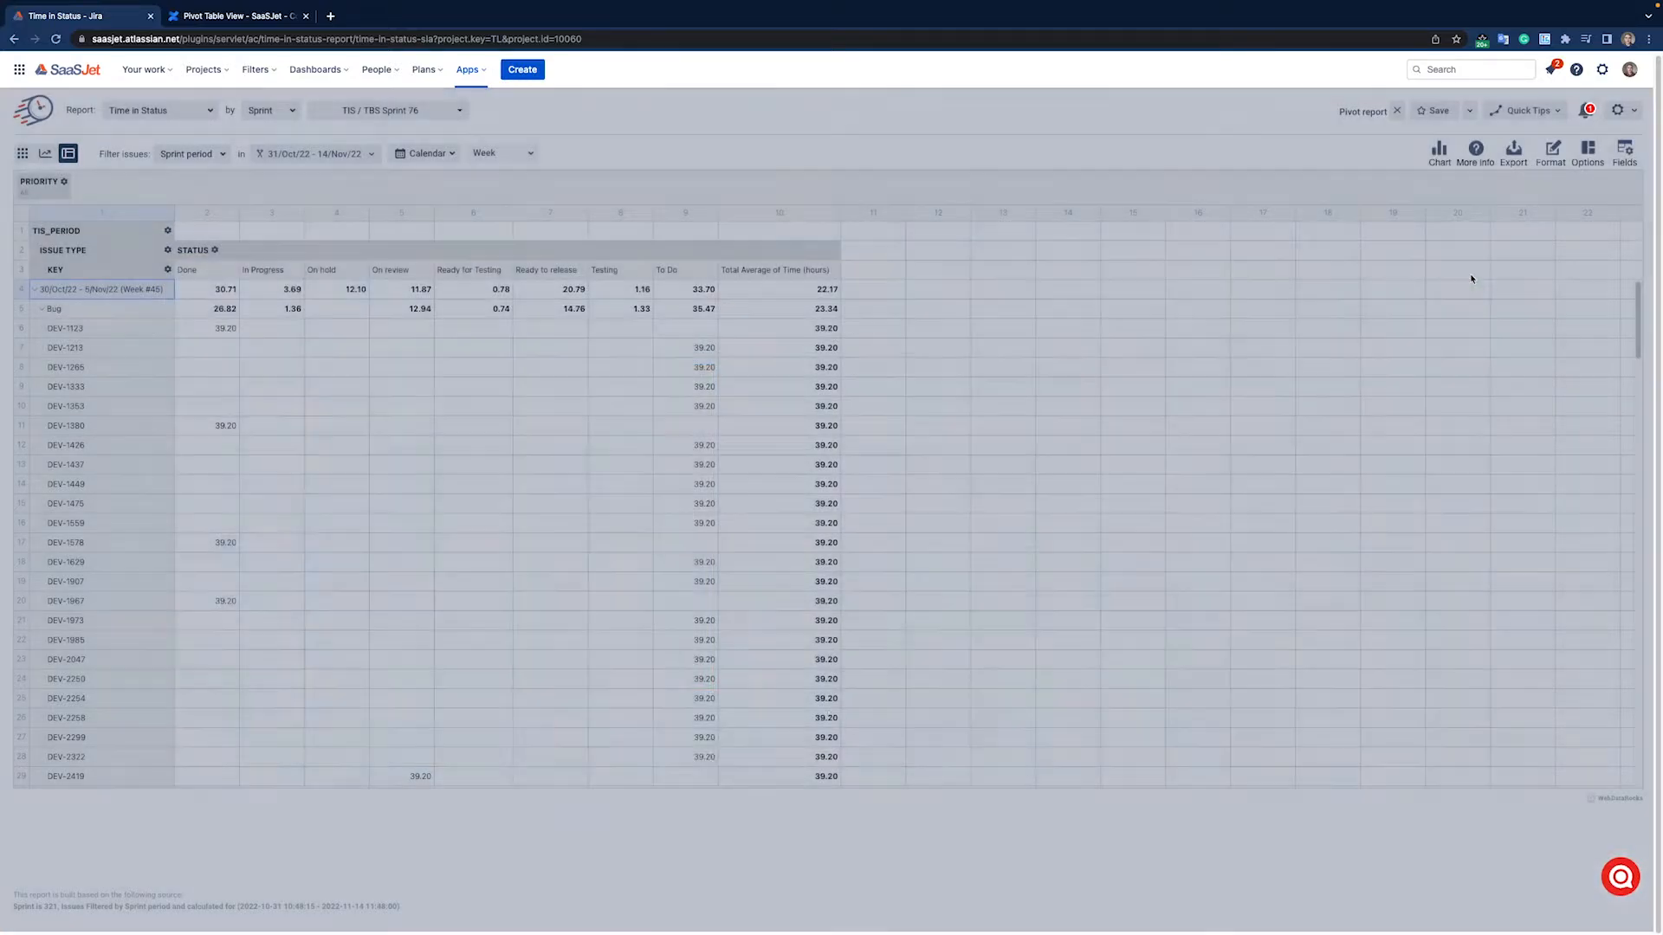
Step: Set the pivot layout to Classic form without grand totals and with subtotal rows only, and apply it
click(1590, 153)
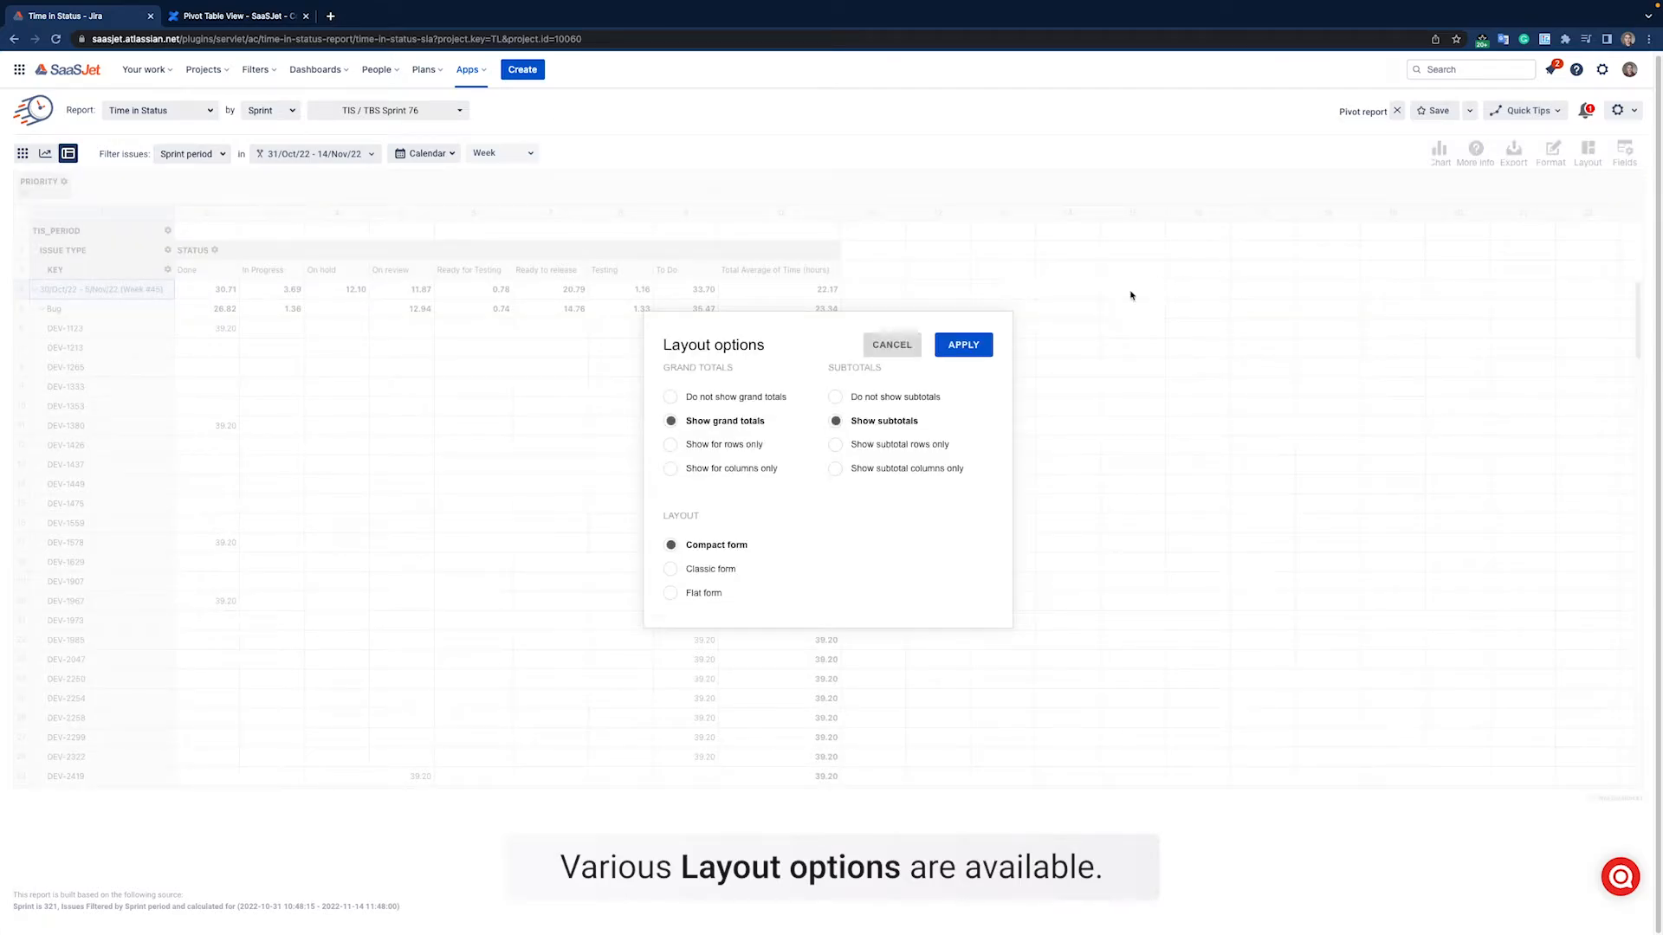
click(671, 569)
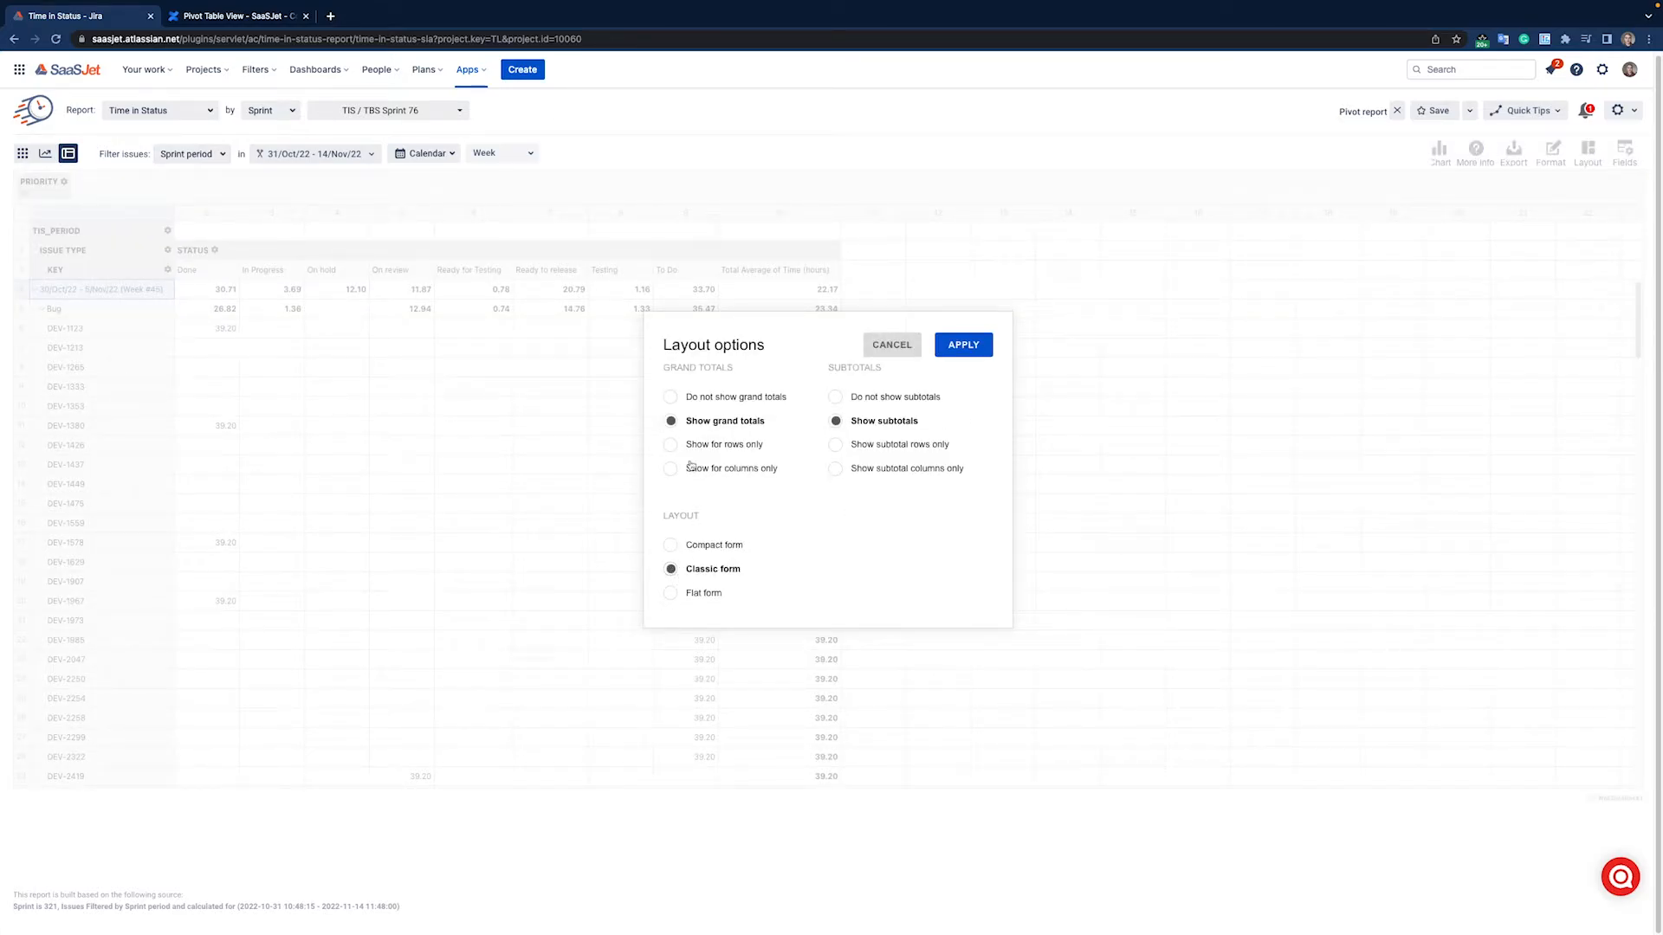
click(671, 396)
click(861, 443)
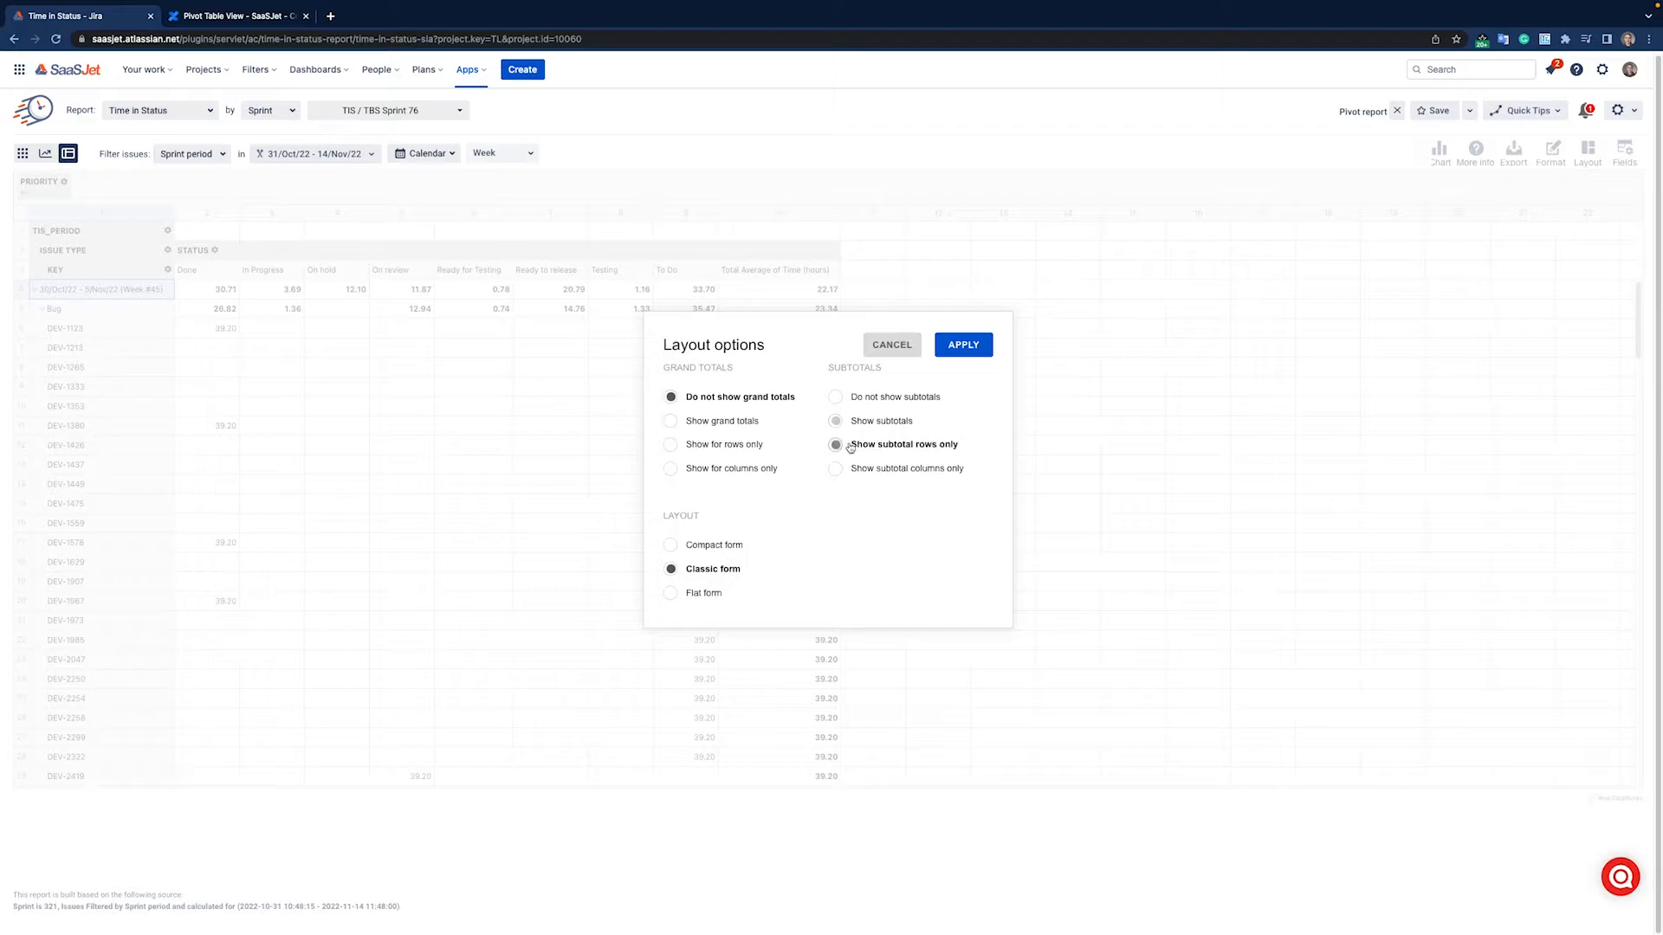
click(962, 344)
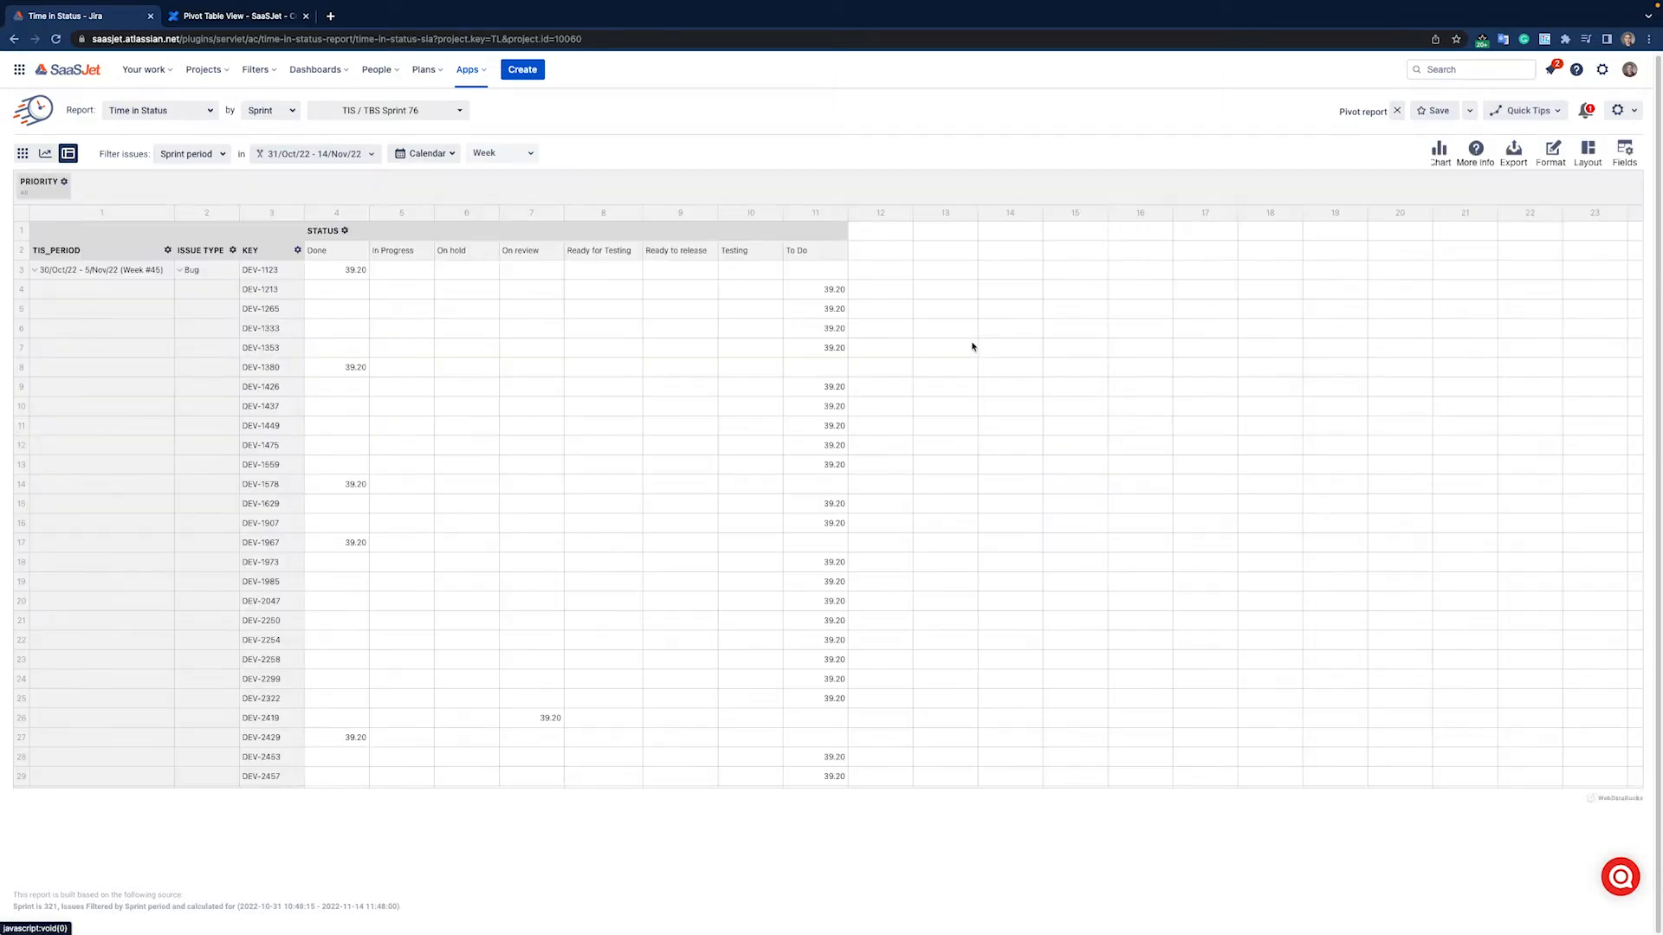
scroll(348, 424, down, 1)
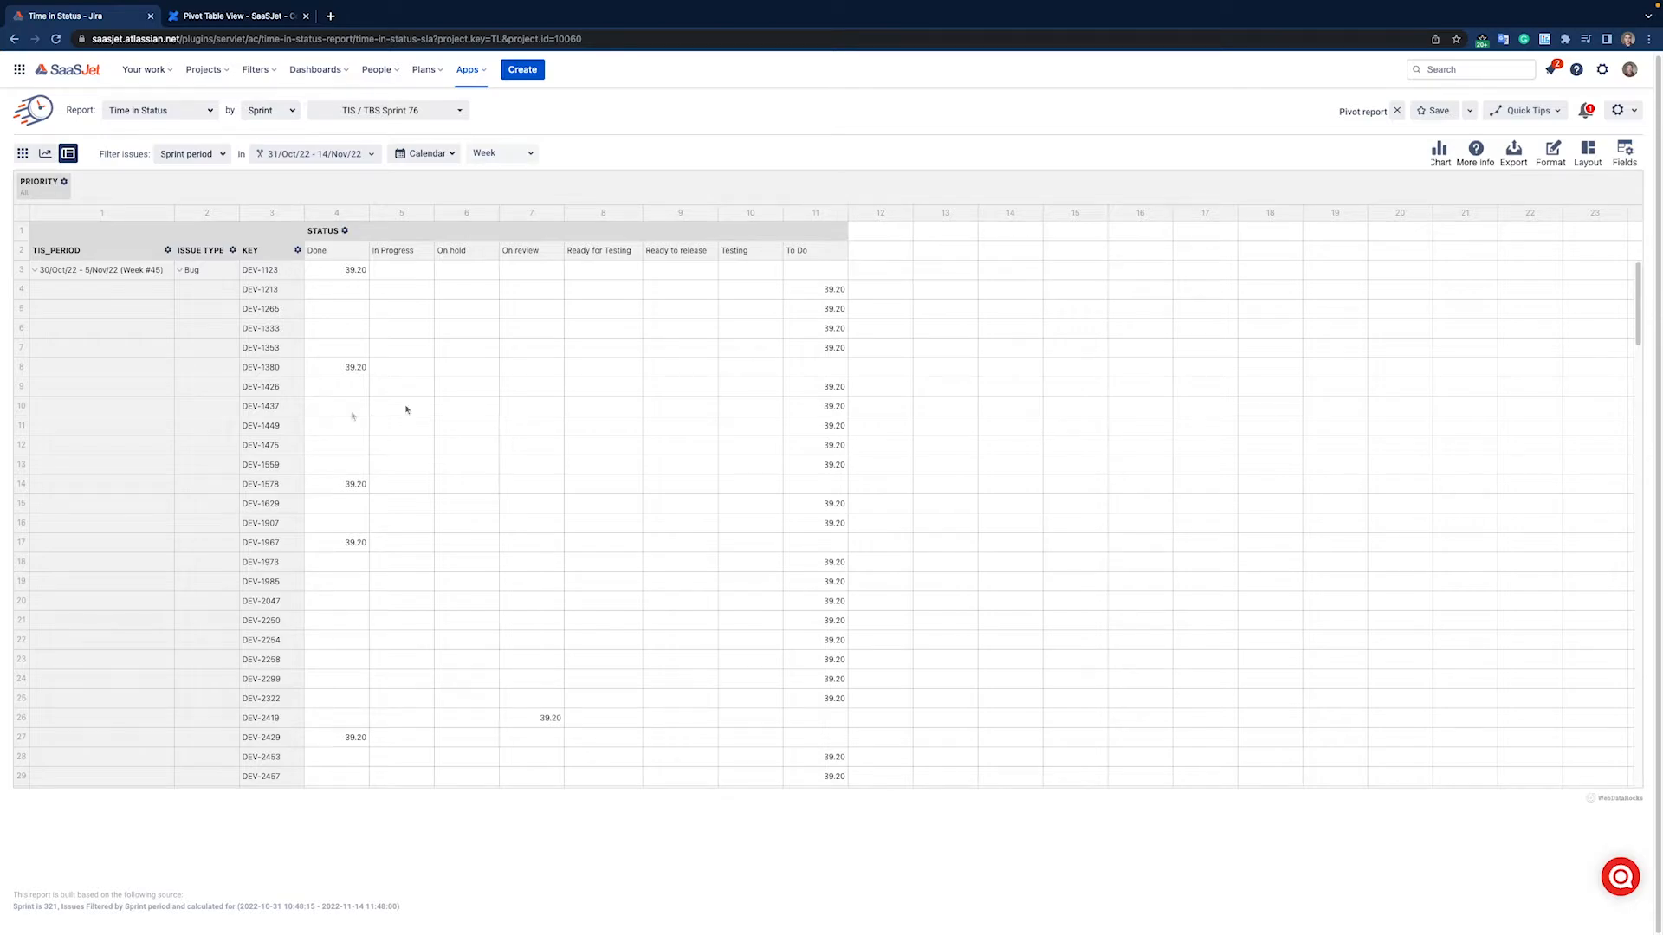
Step: Format the cells of all values with left text alignment and no thousand separator
mouse_move(1553, 153)
click(1525, 185)
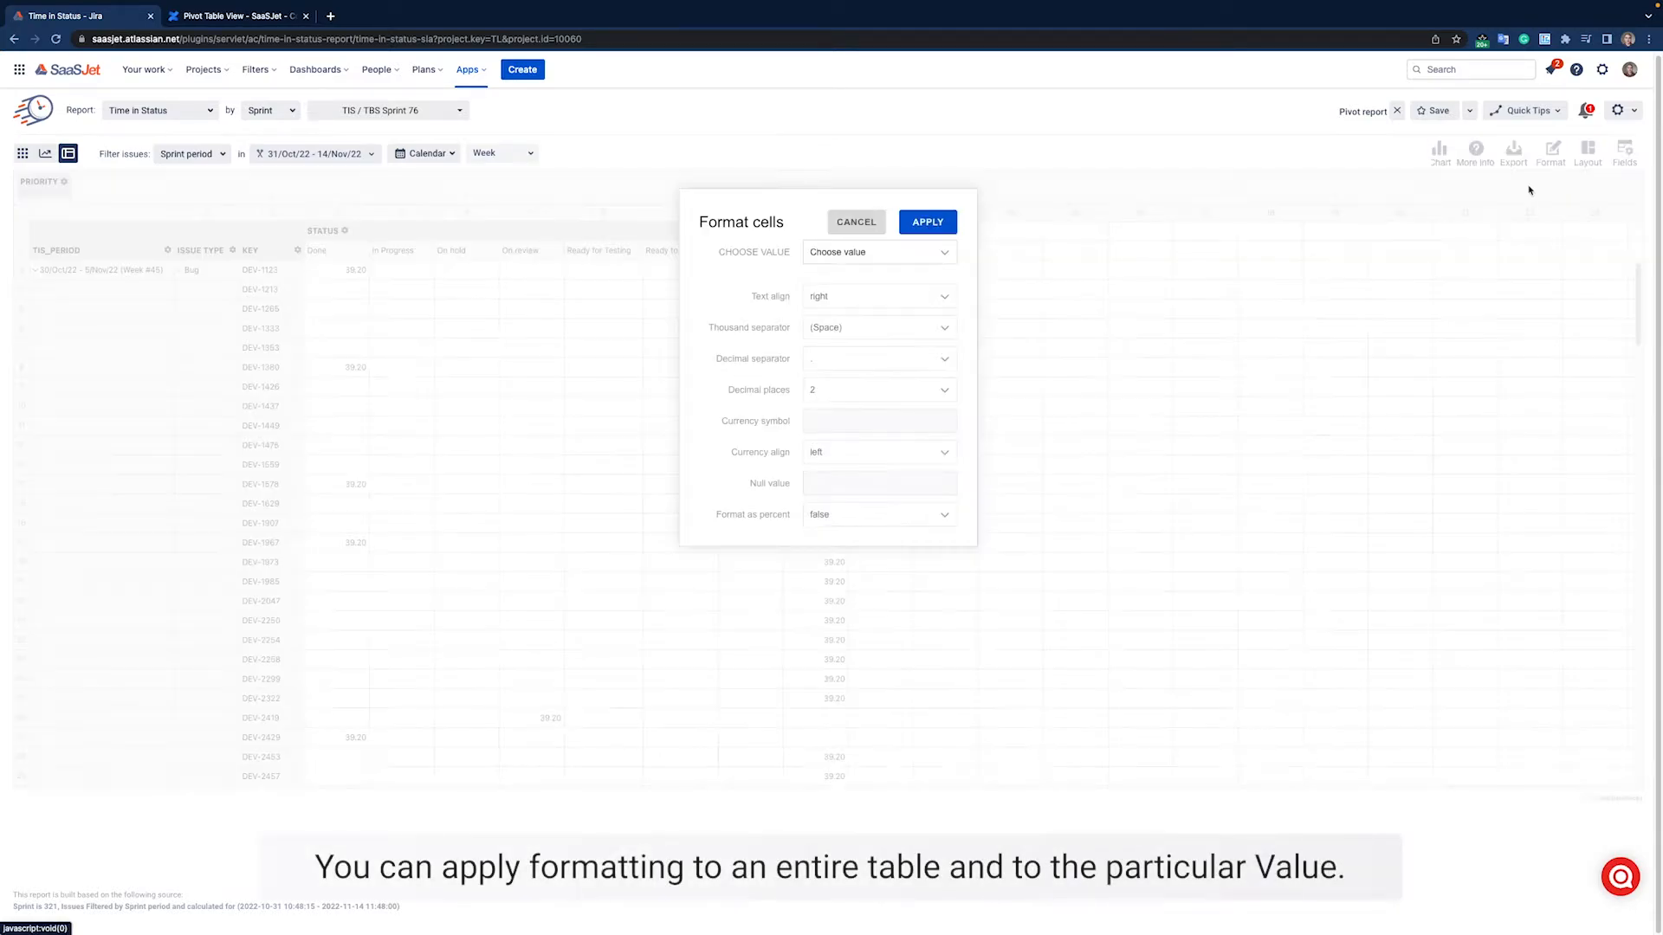
click(870, 255)
click(836, 265)
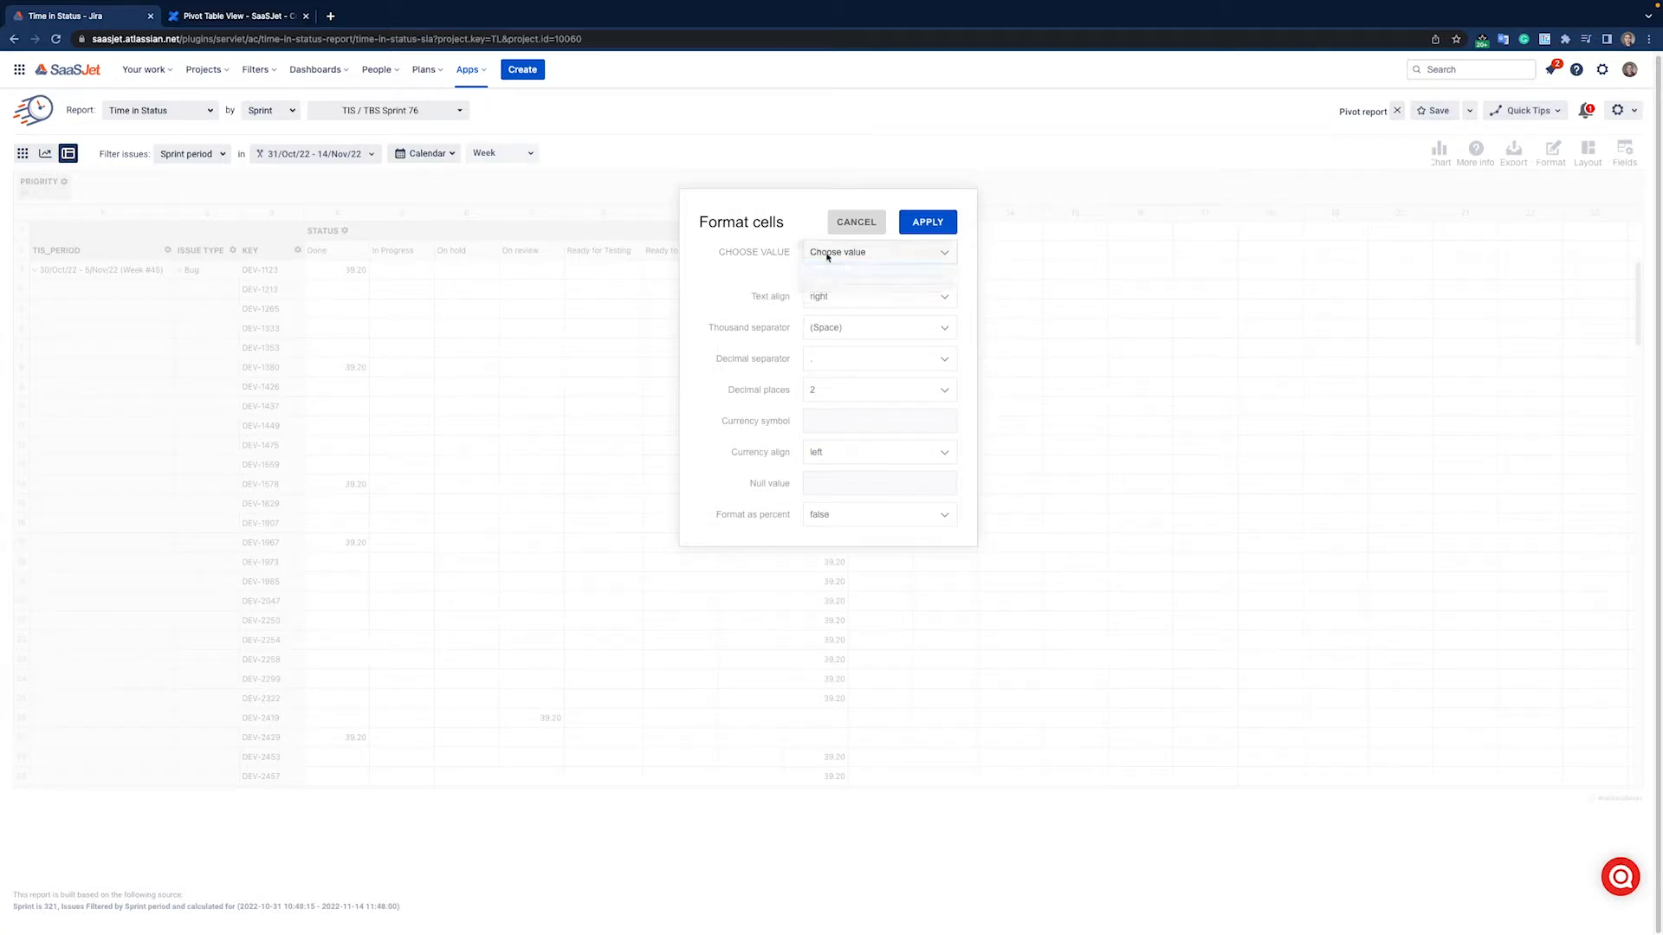
click(833, 299)
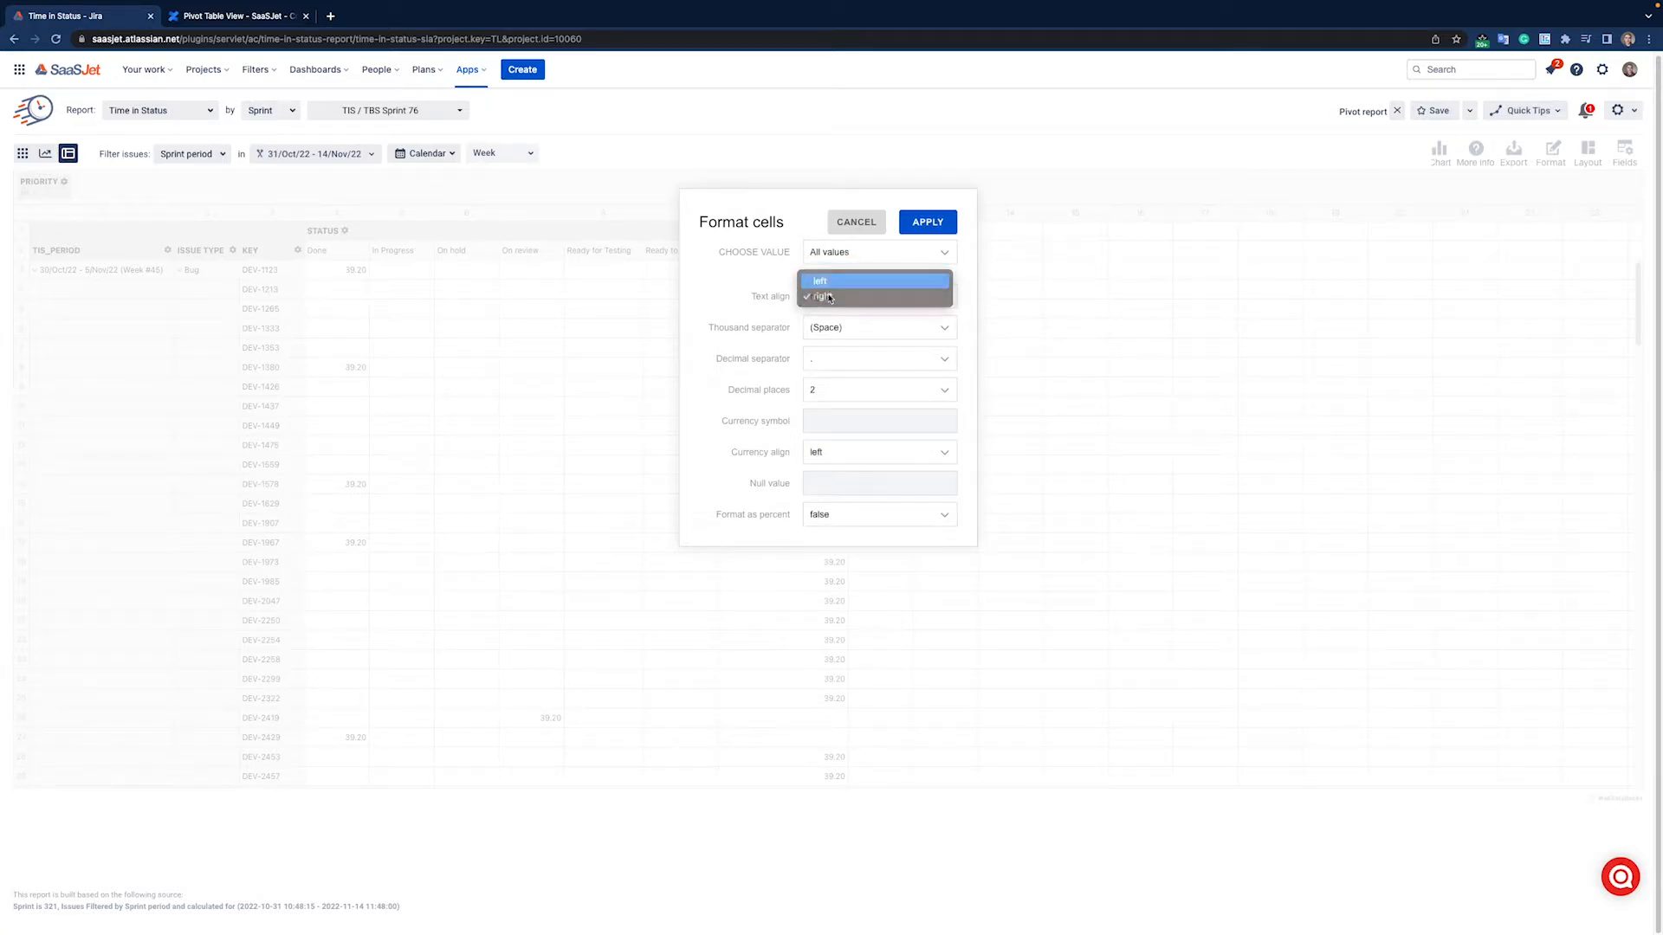
click(834, 277)
click(837, 329)
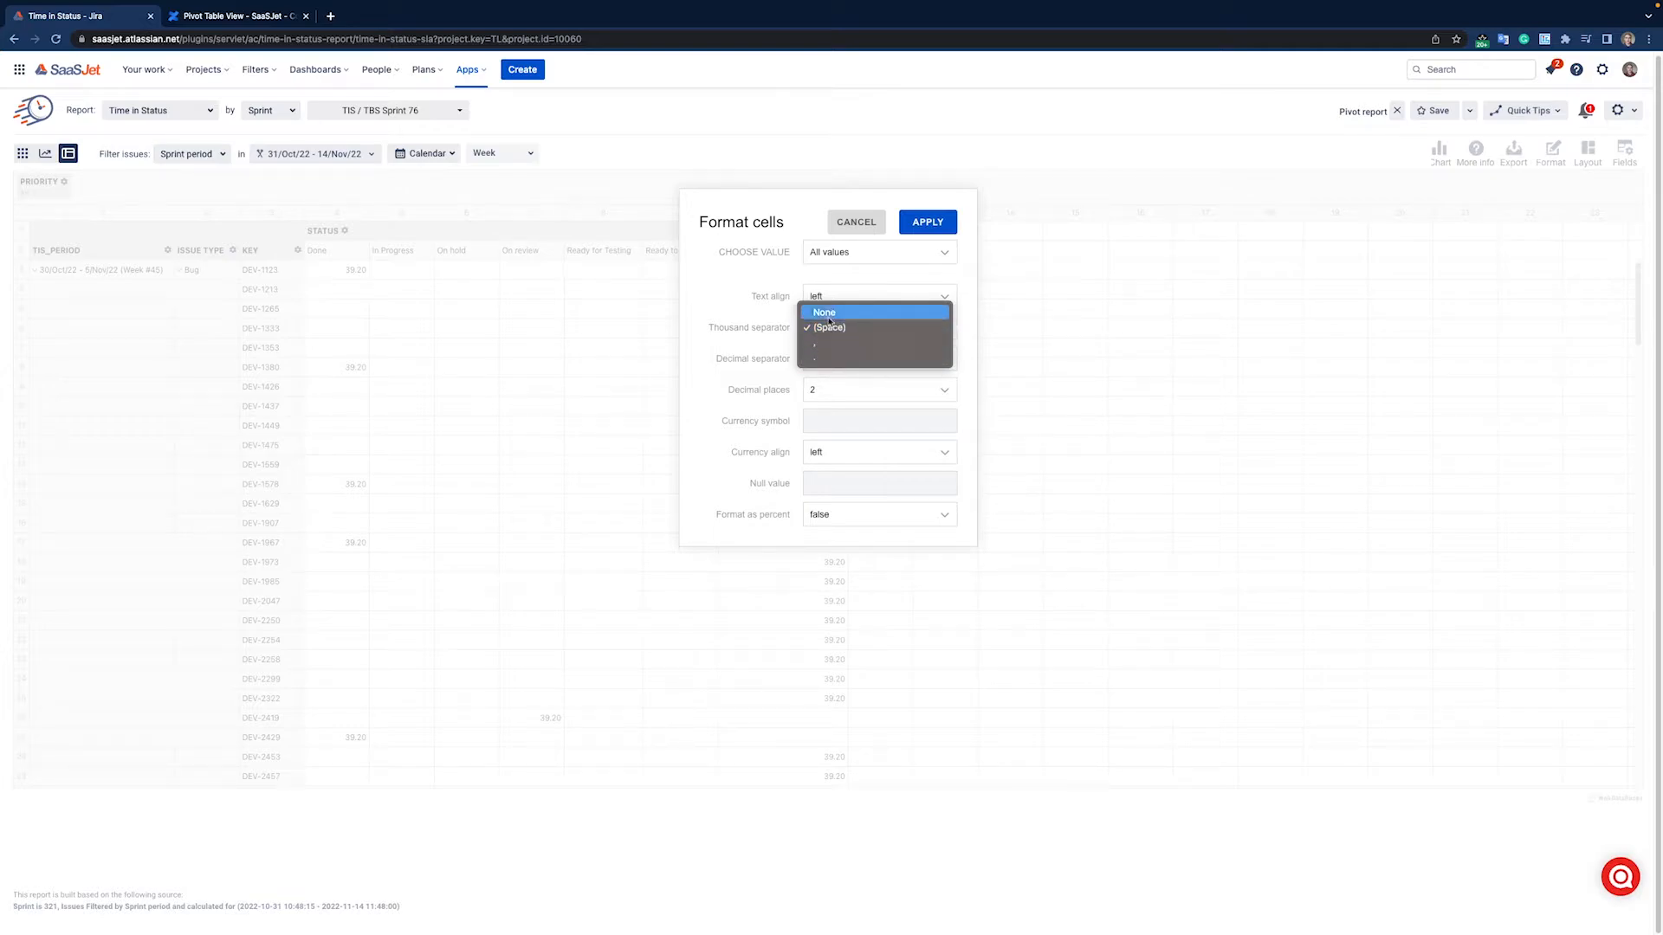
click(831, 313)
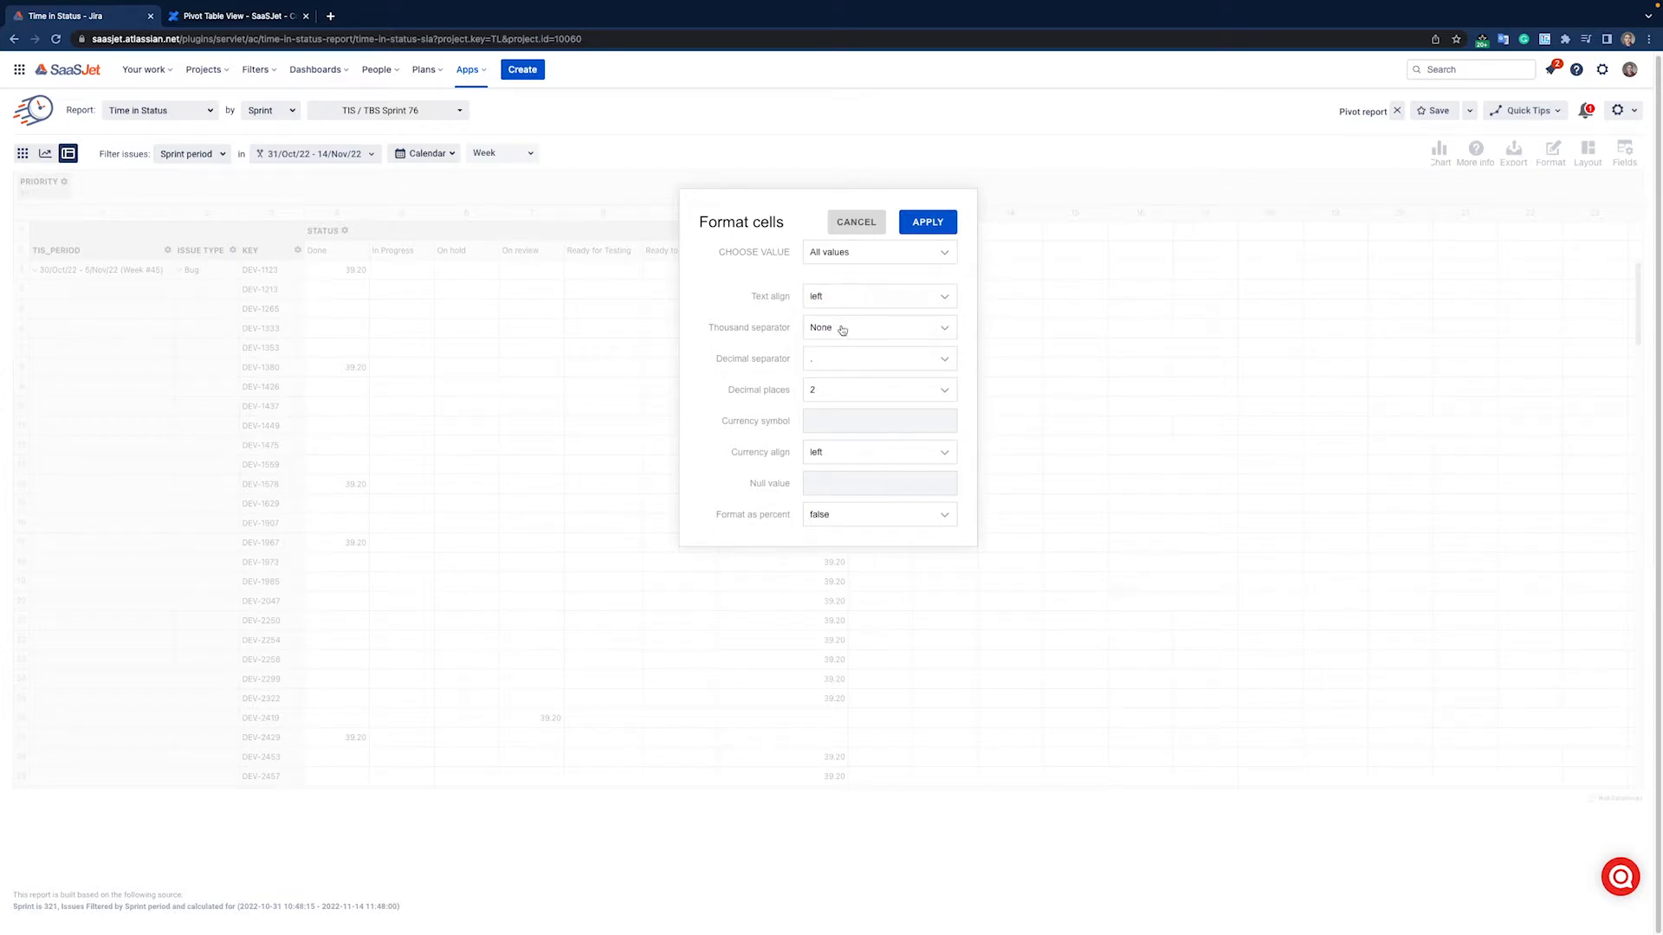
Step: Use a point as the decimal separator with 3 decimal places and apply the cell format
click(839, 365)
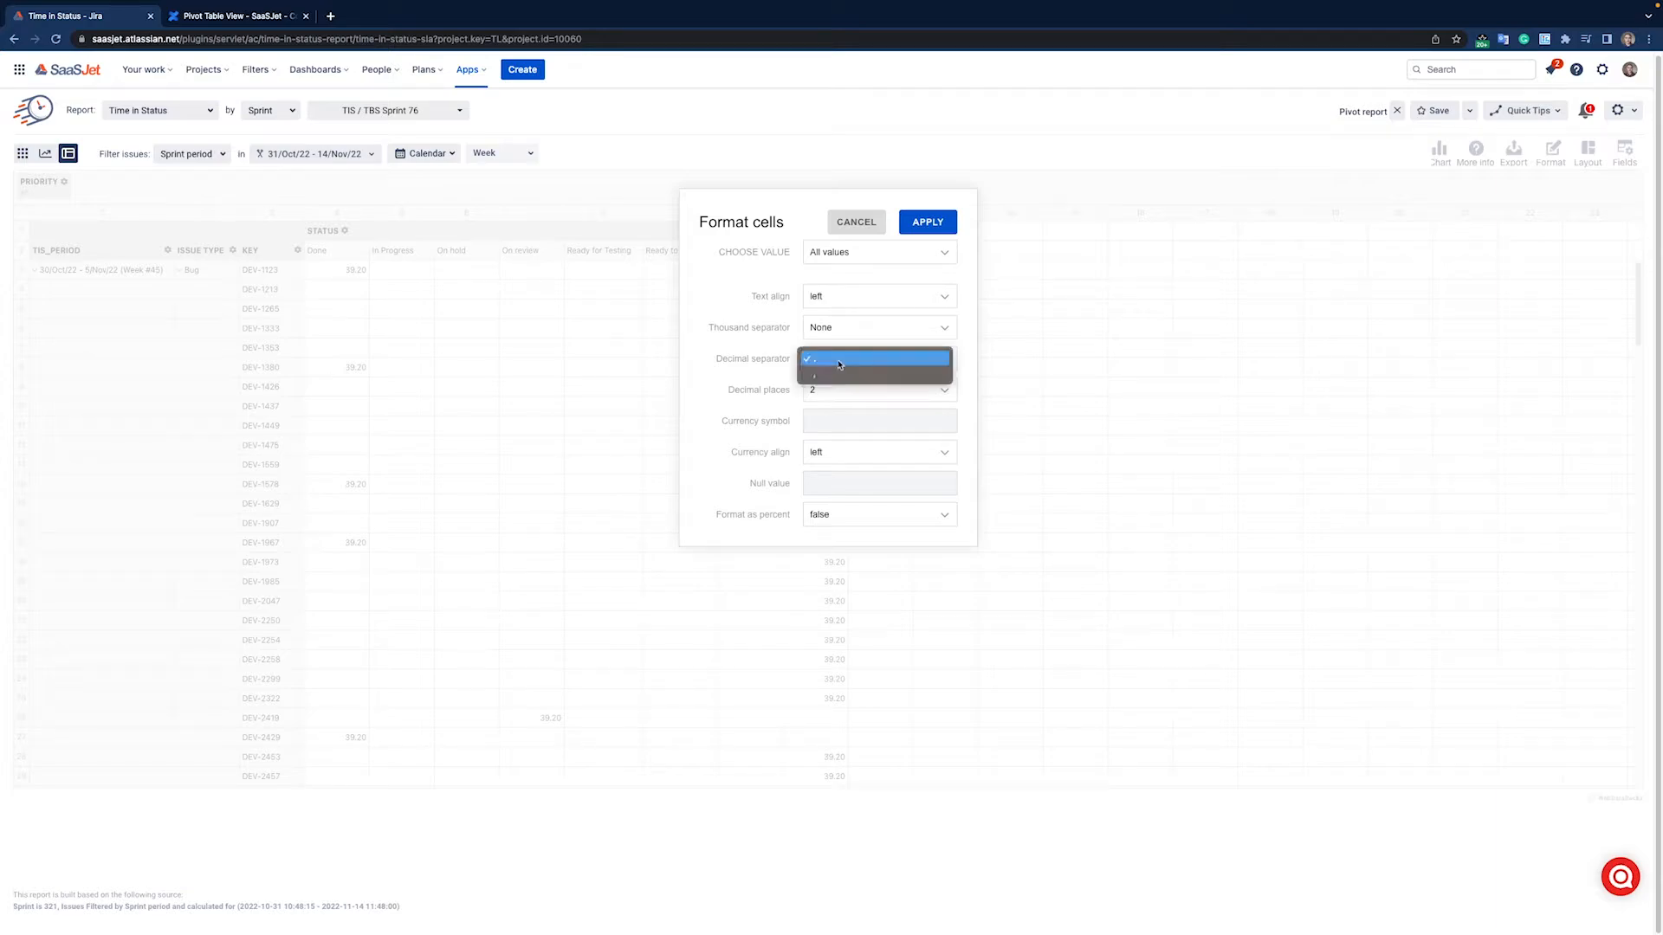
click(827, 365)
click(843, 400)
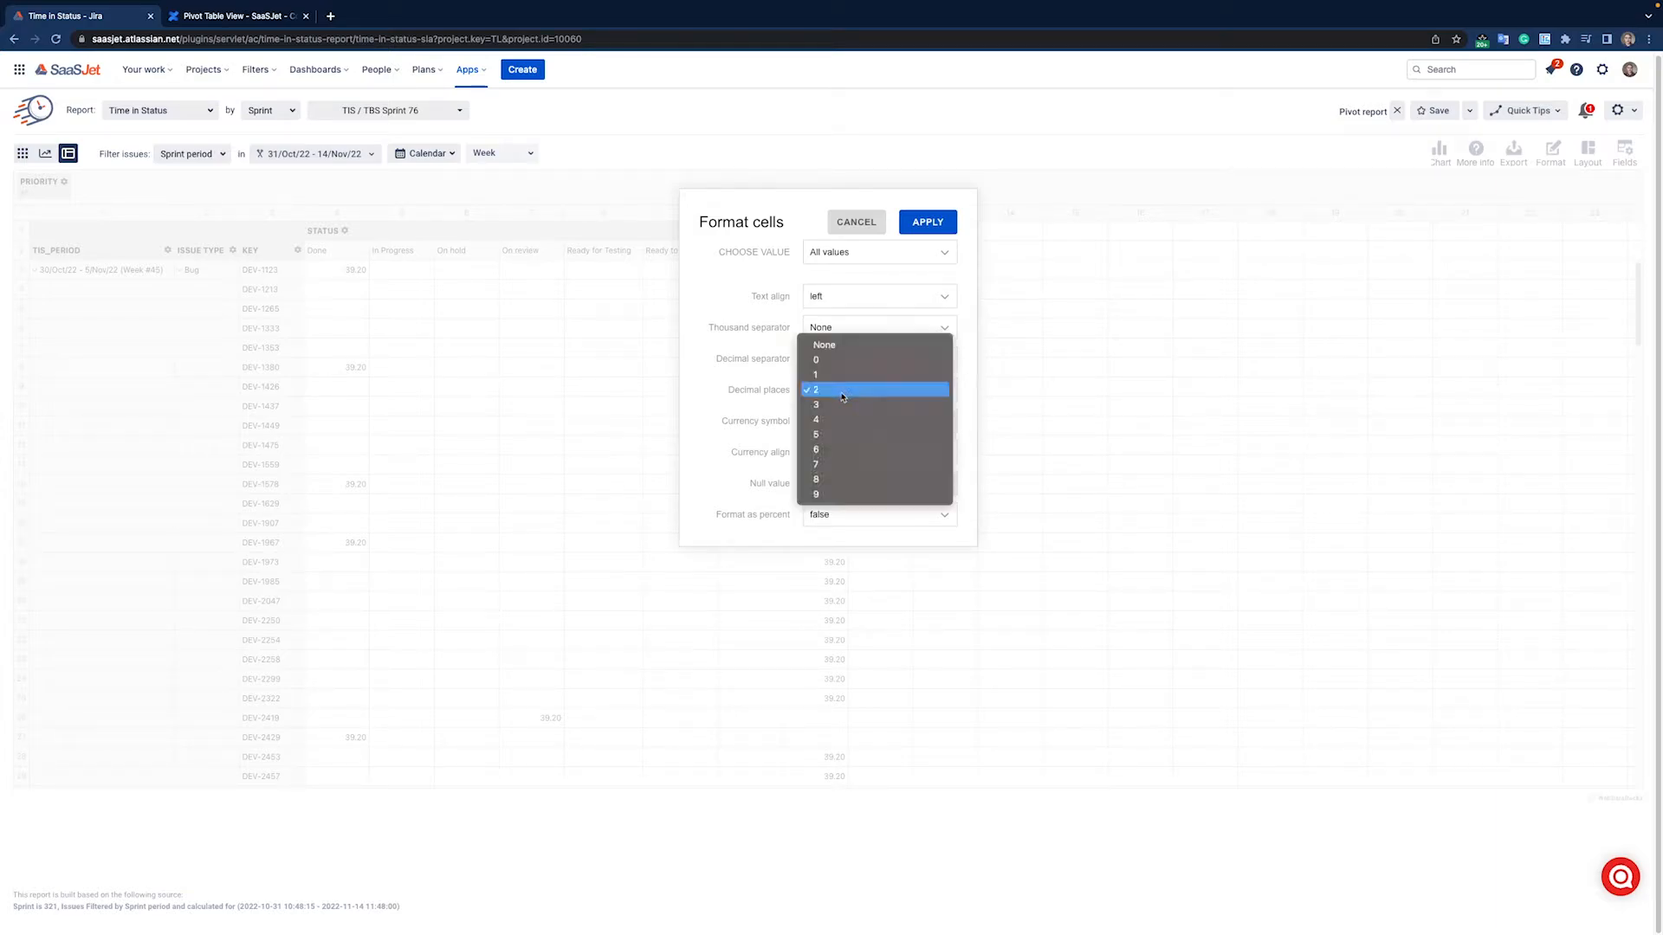
click(833, 405)
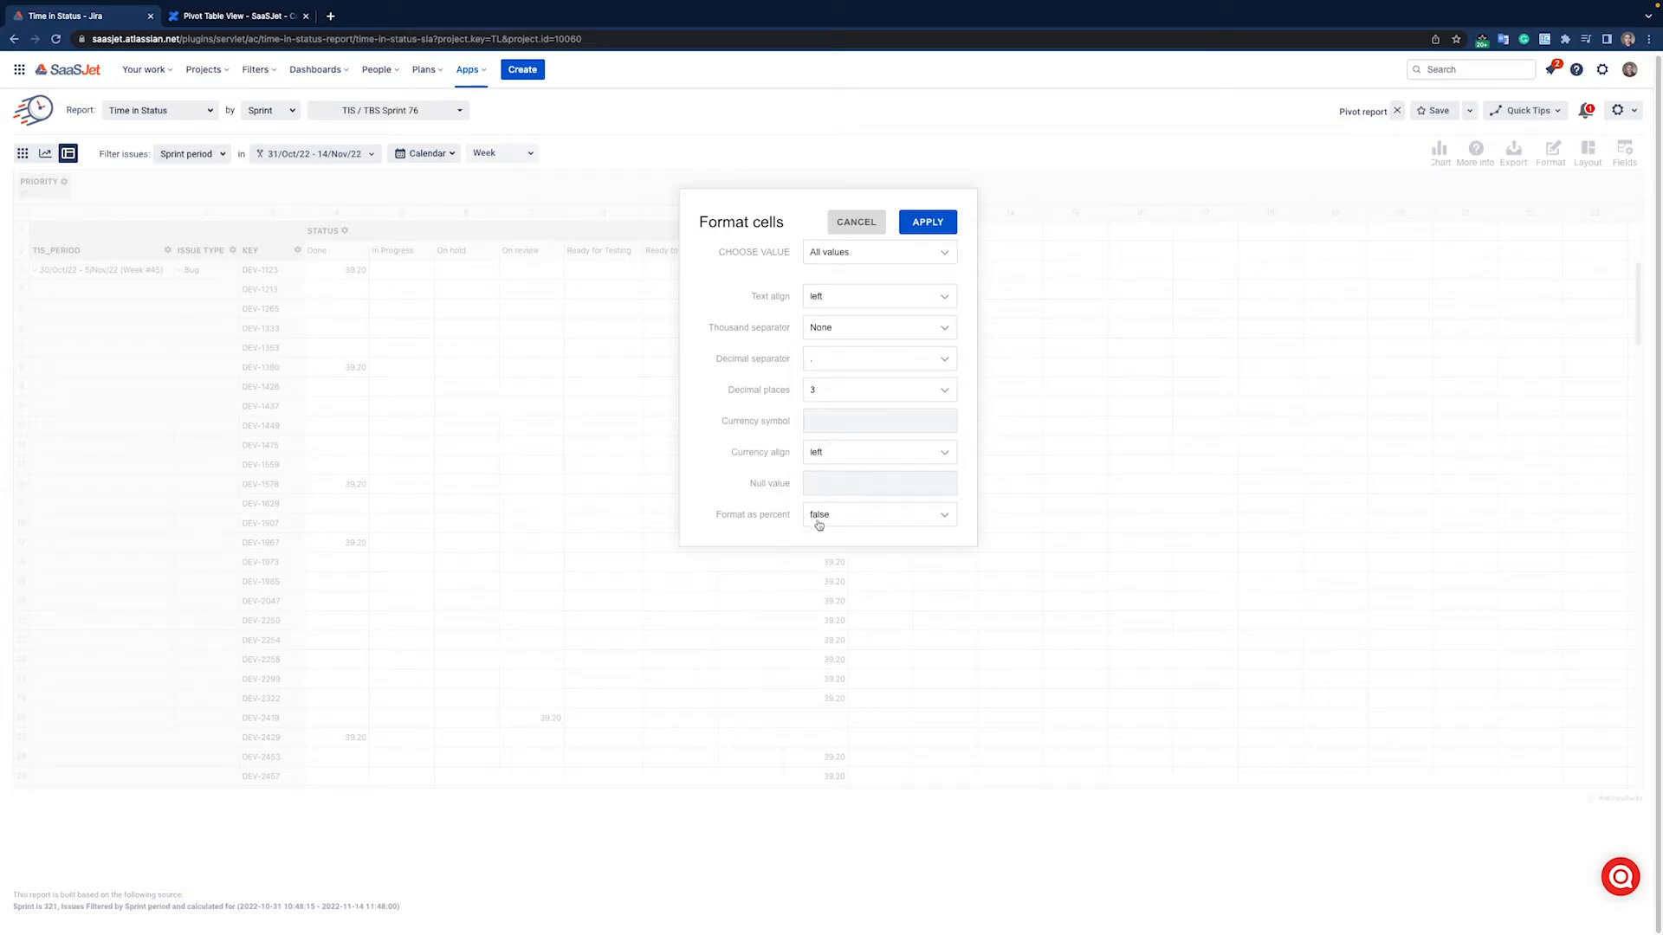
click(926, 221)
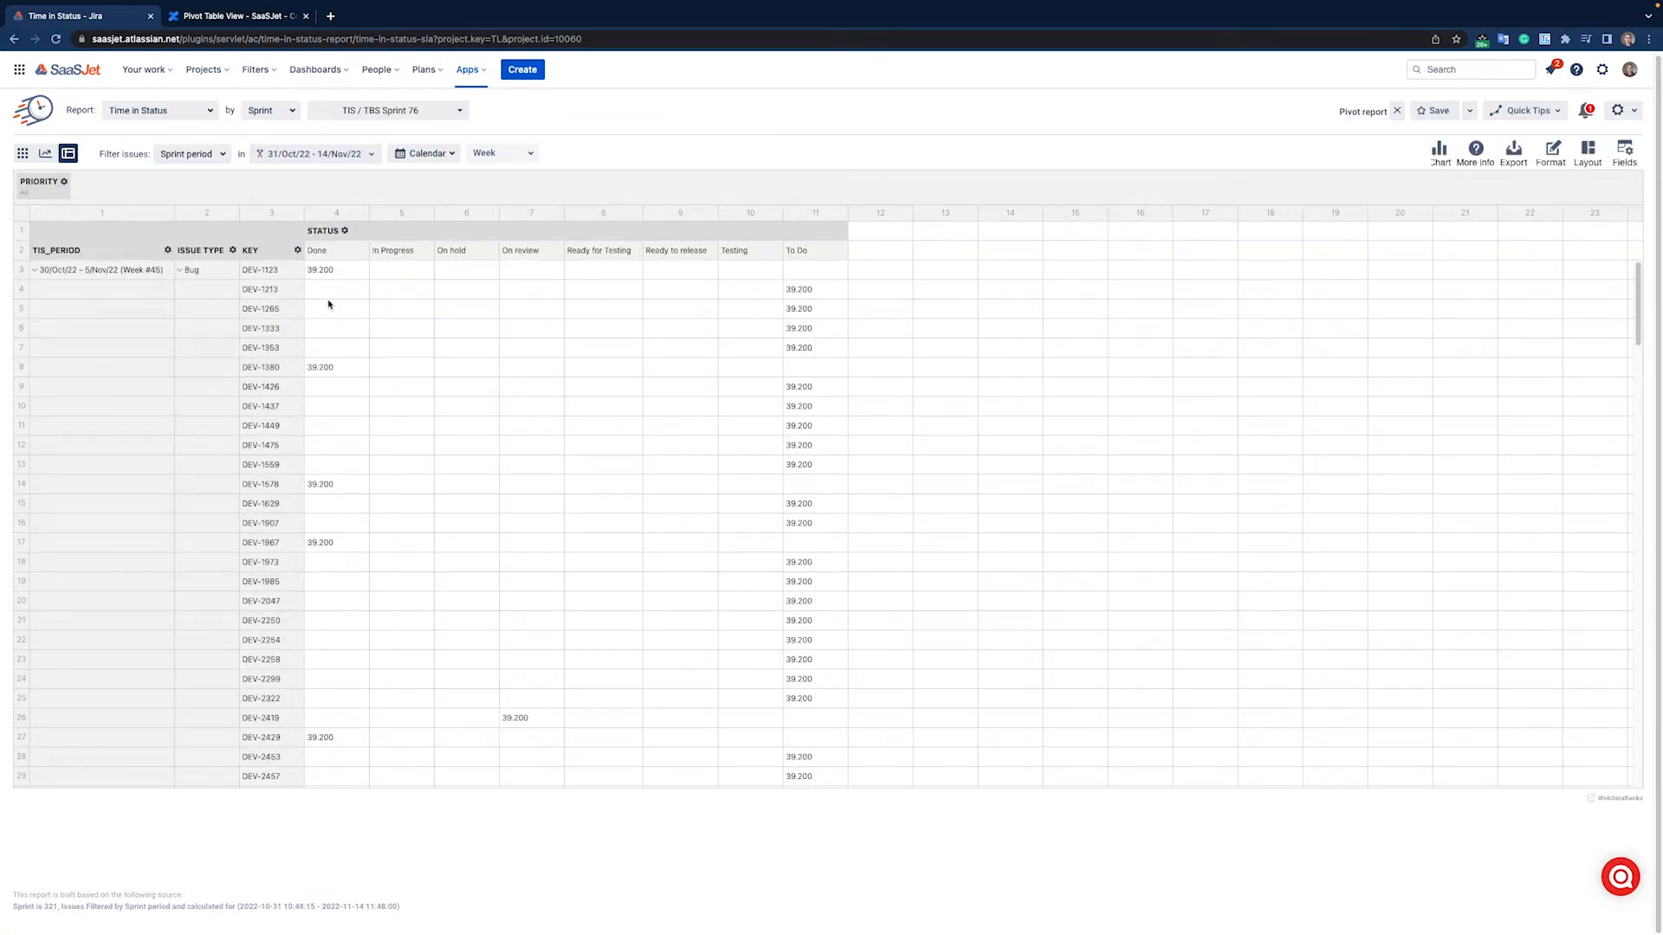
Step: Add a conditional formatting rule for all values less than 10.00
scroll(397, 392, down, 7)
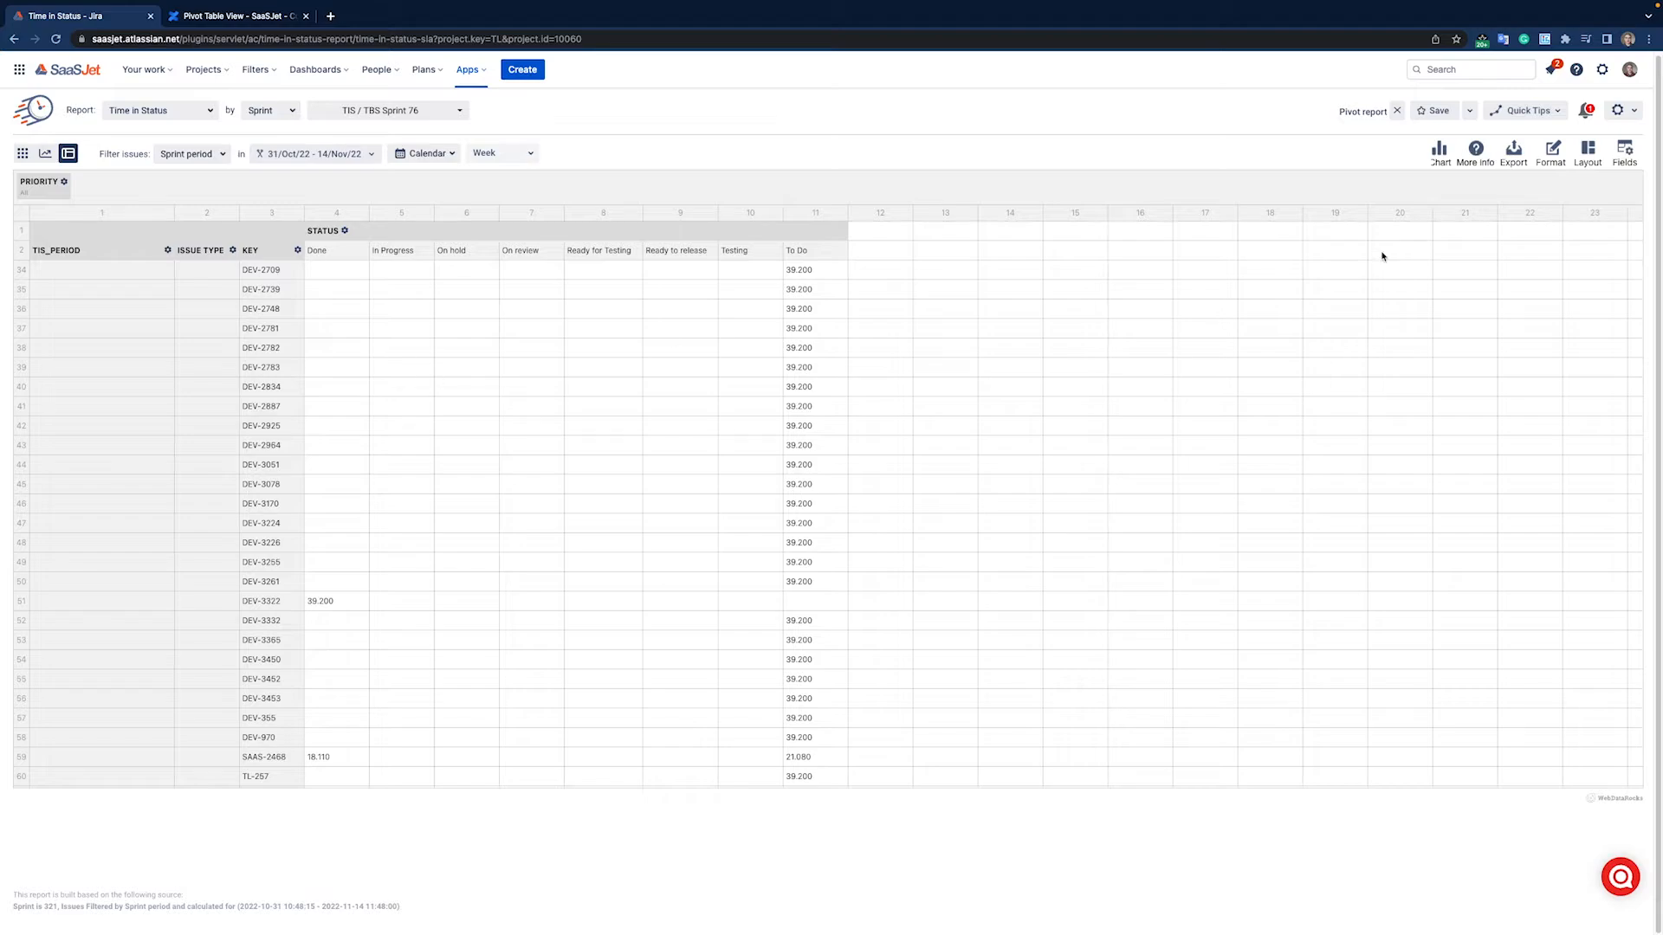
scroll(1140, 337, down, 15)
mouse_move(1550, 153)
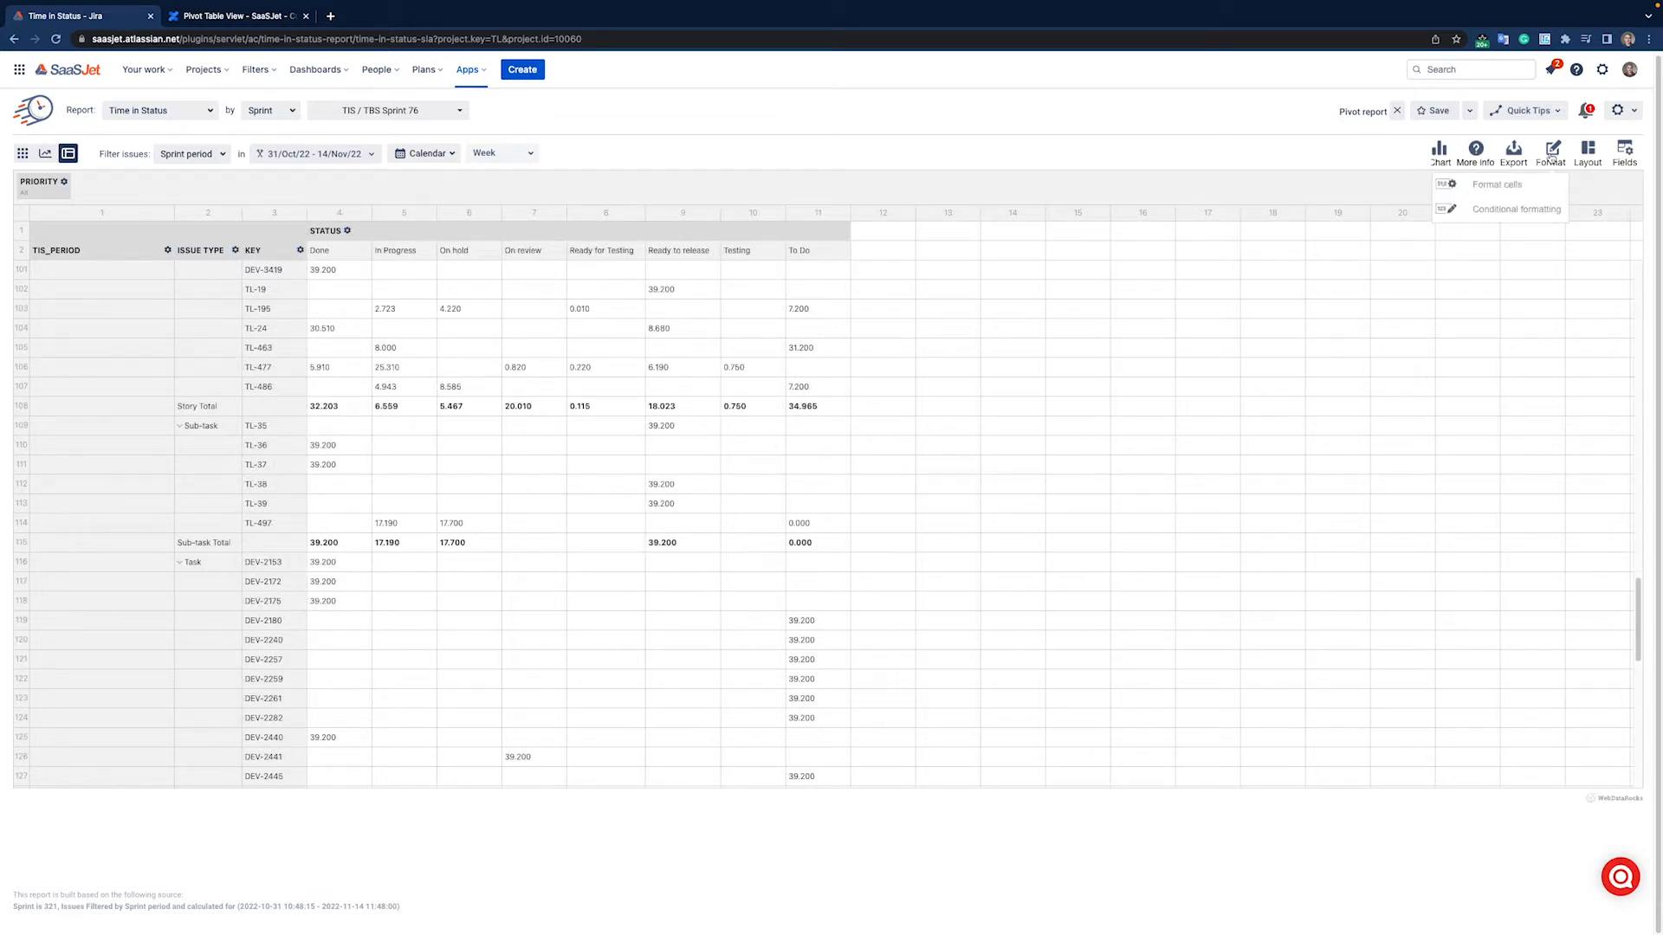
click(1524, 219)
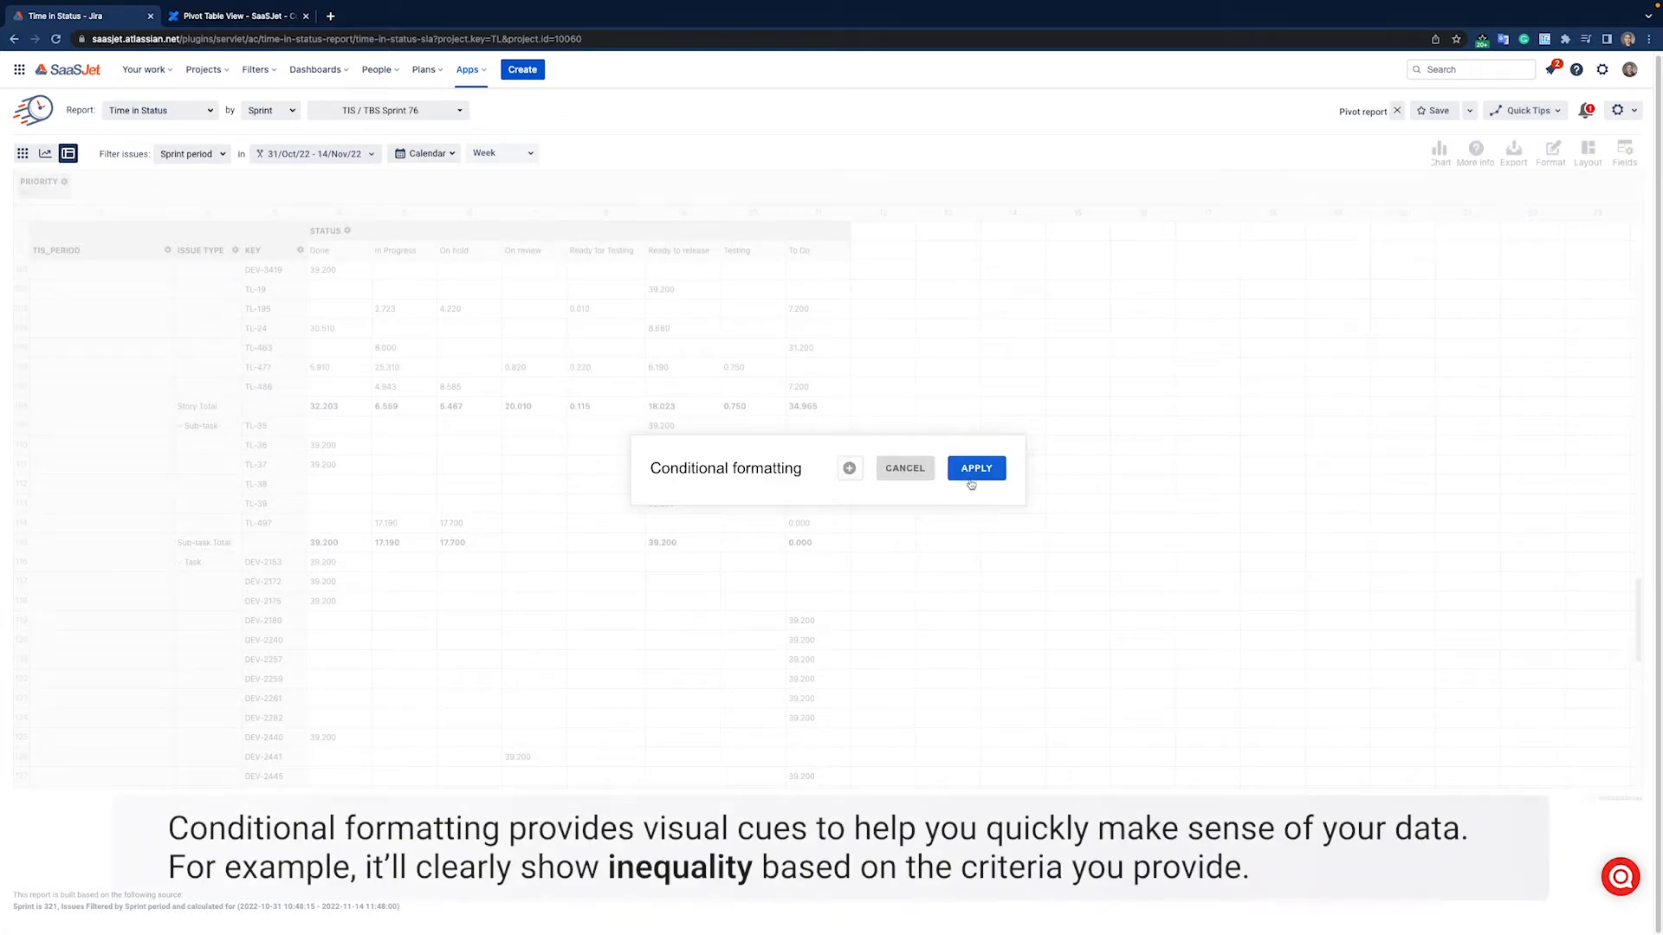
click(847, 475)
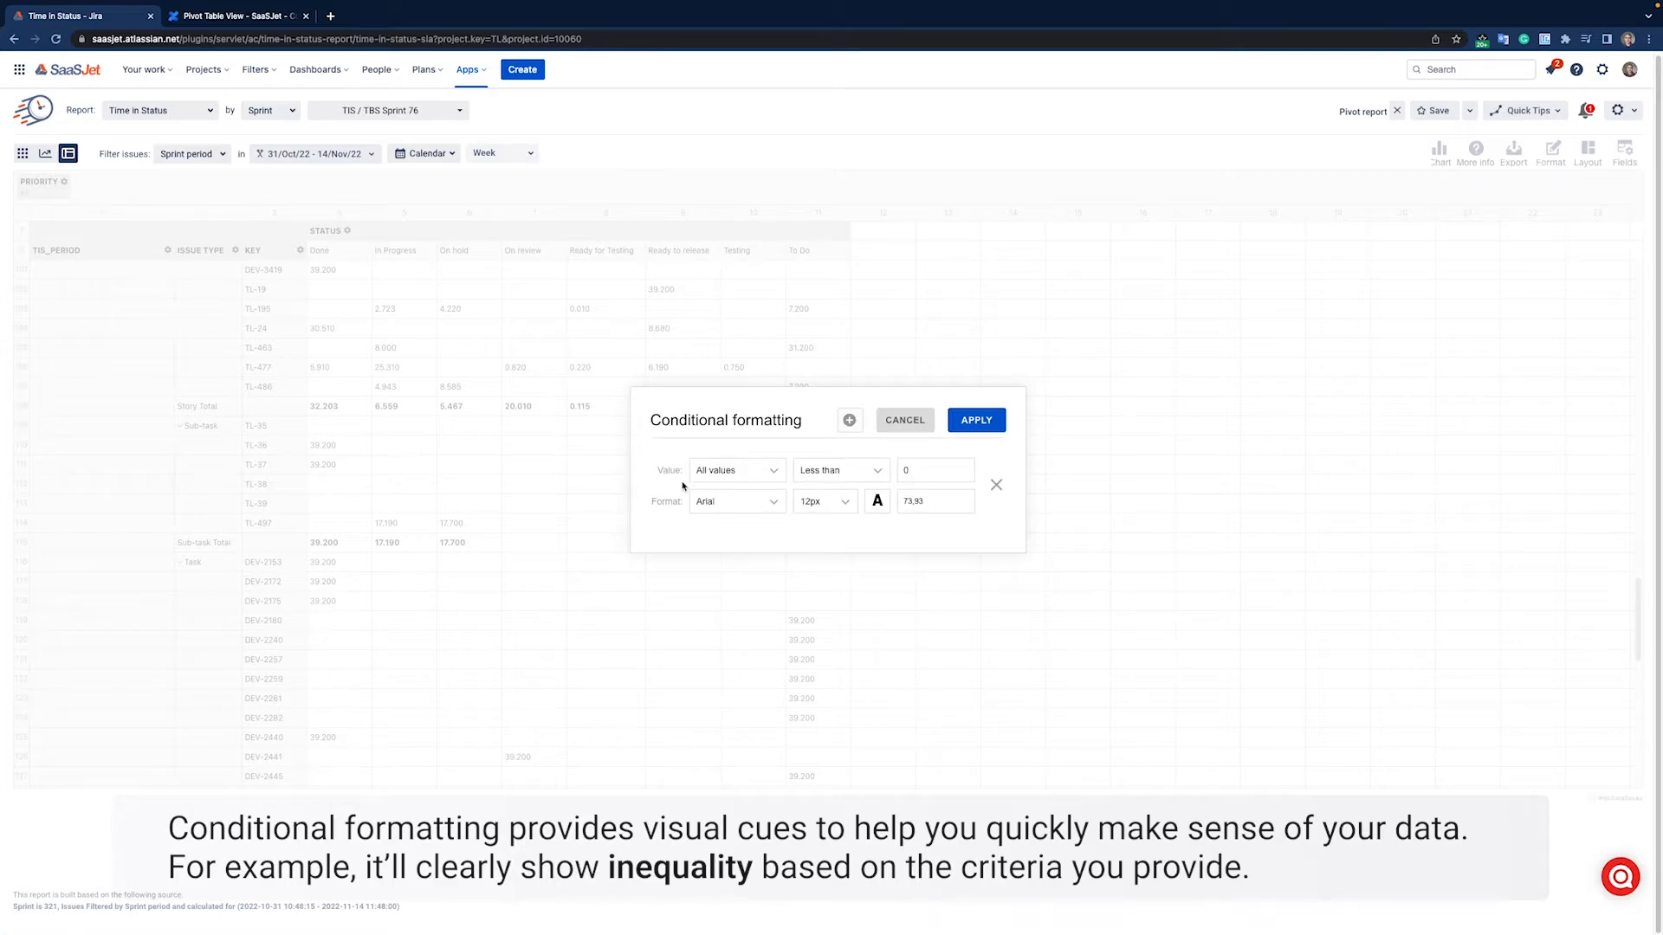
click(844, 471)
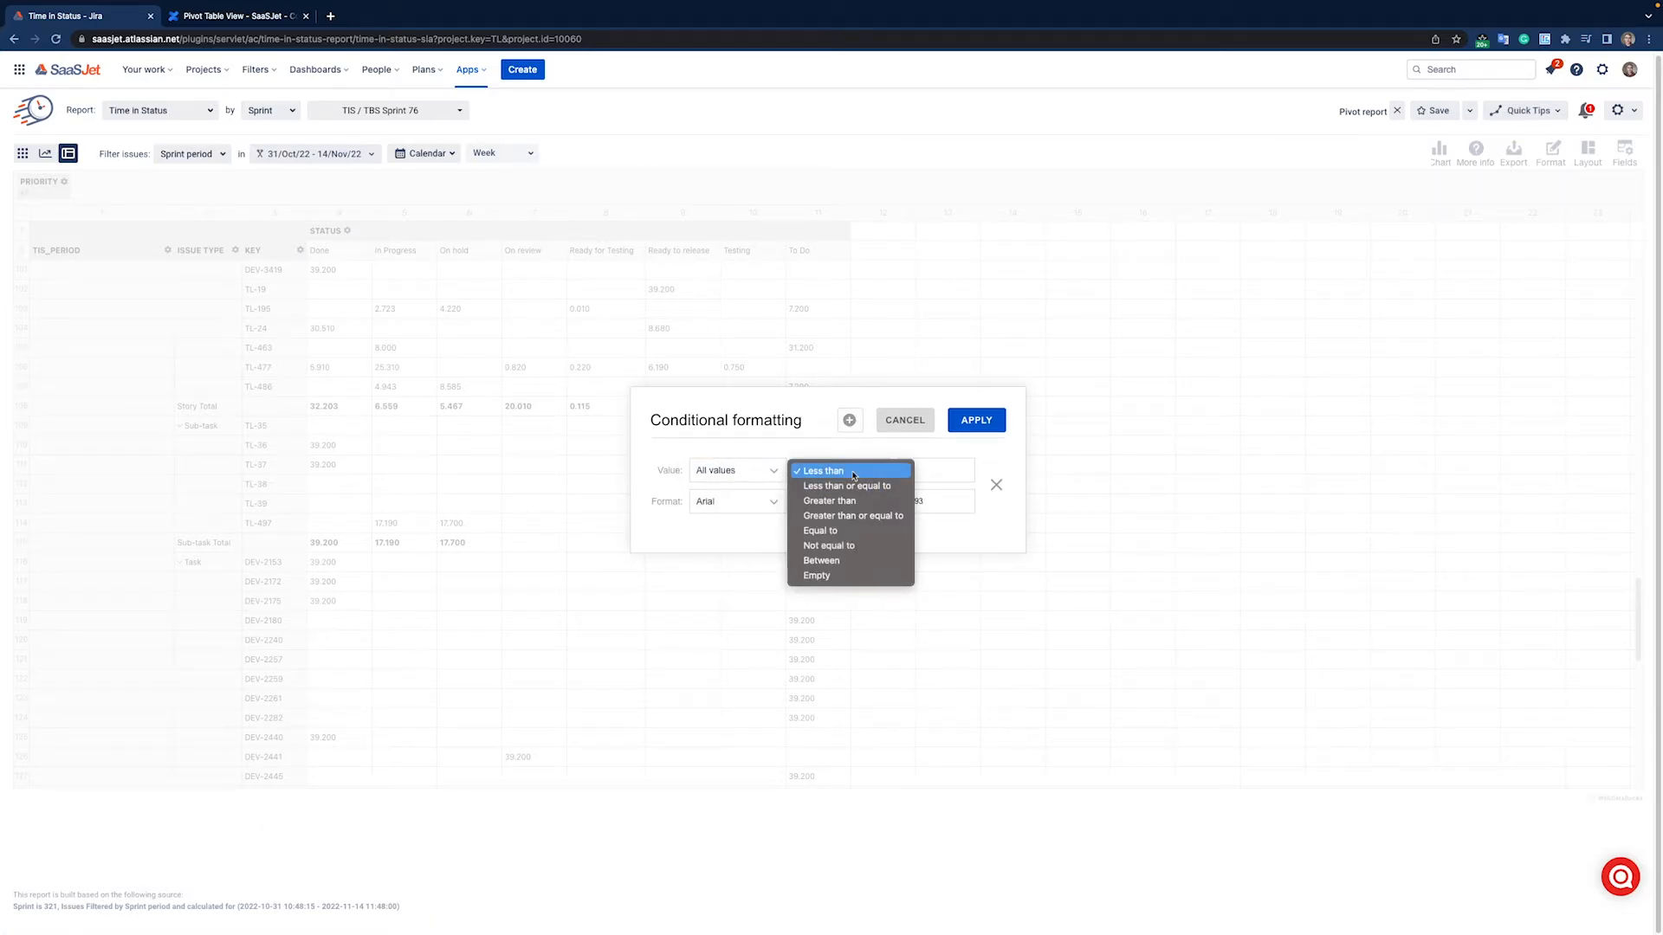
click(844, 471)
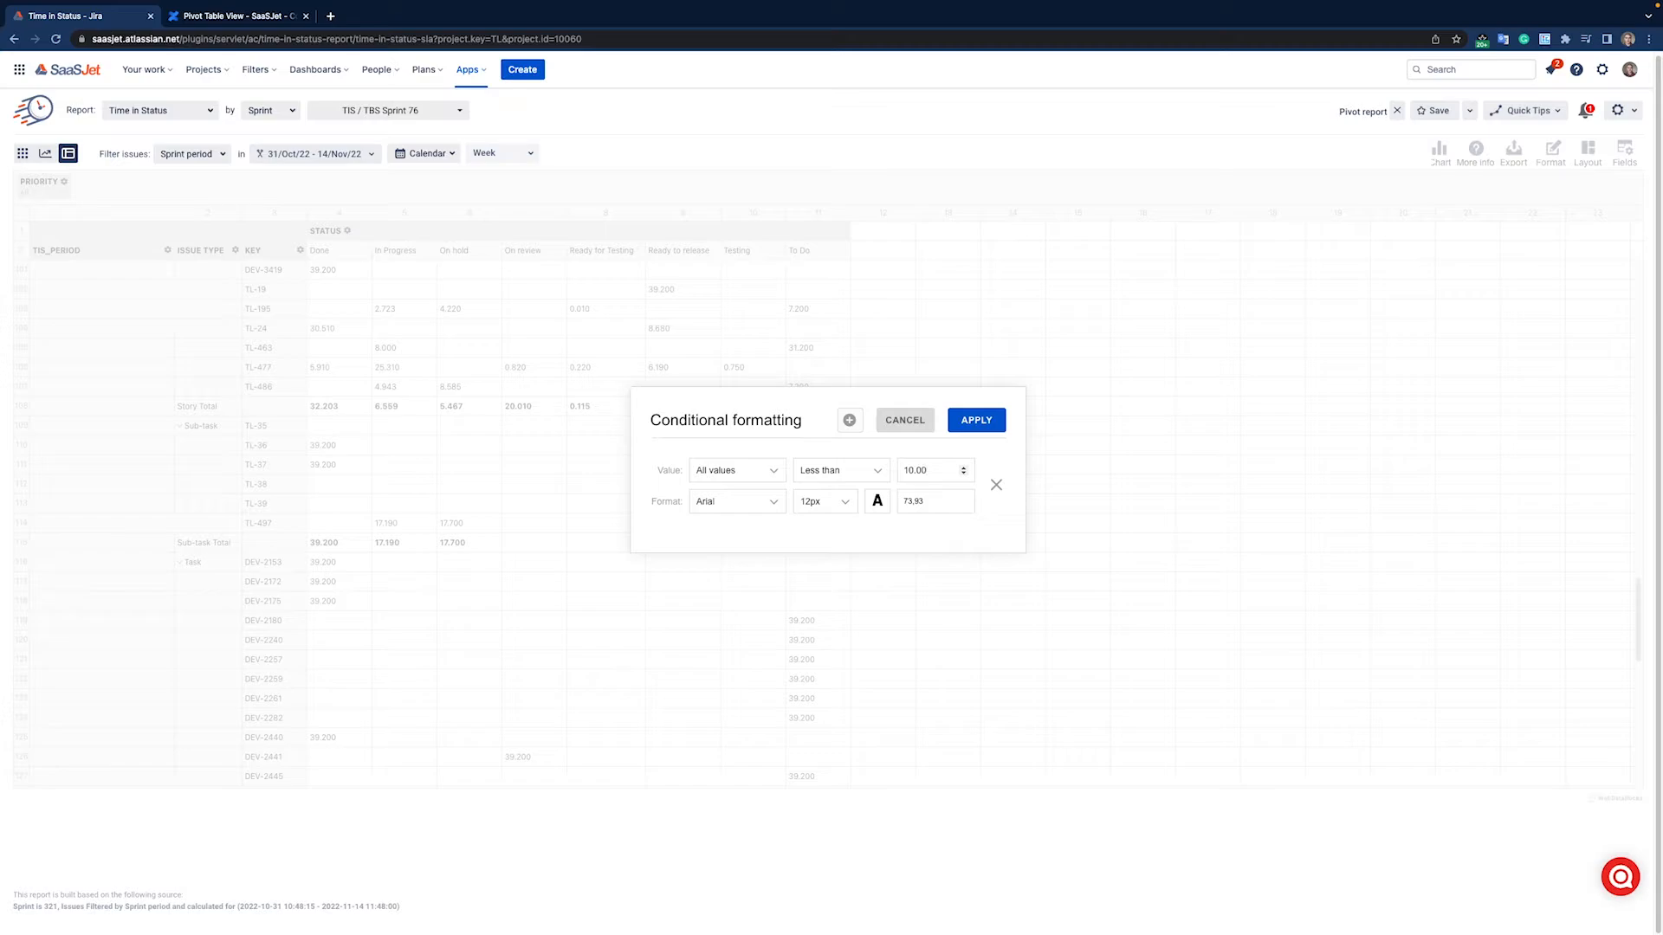
Step: Set the less-than rule's font to Lucida Sans Unicode at 14px
click(728, 509)
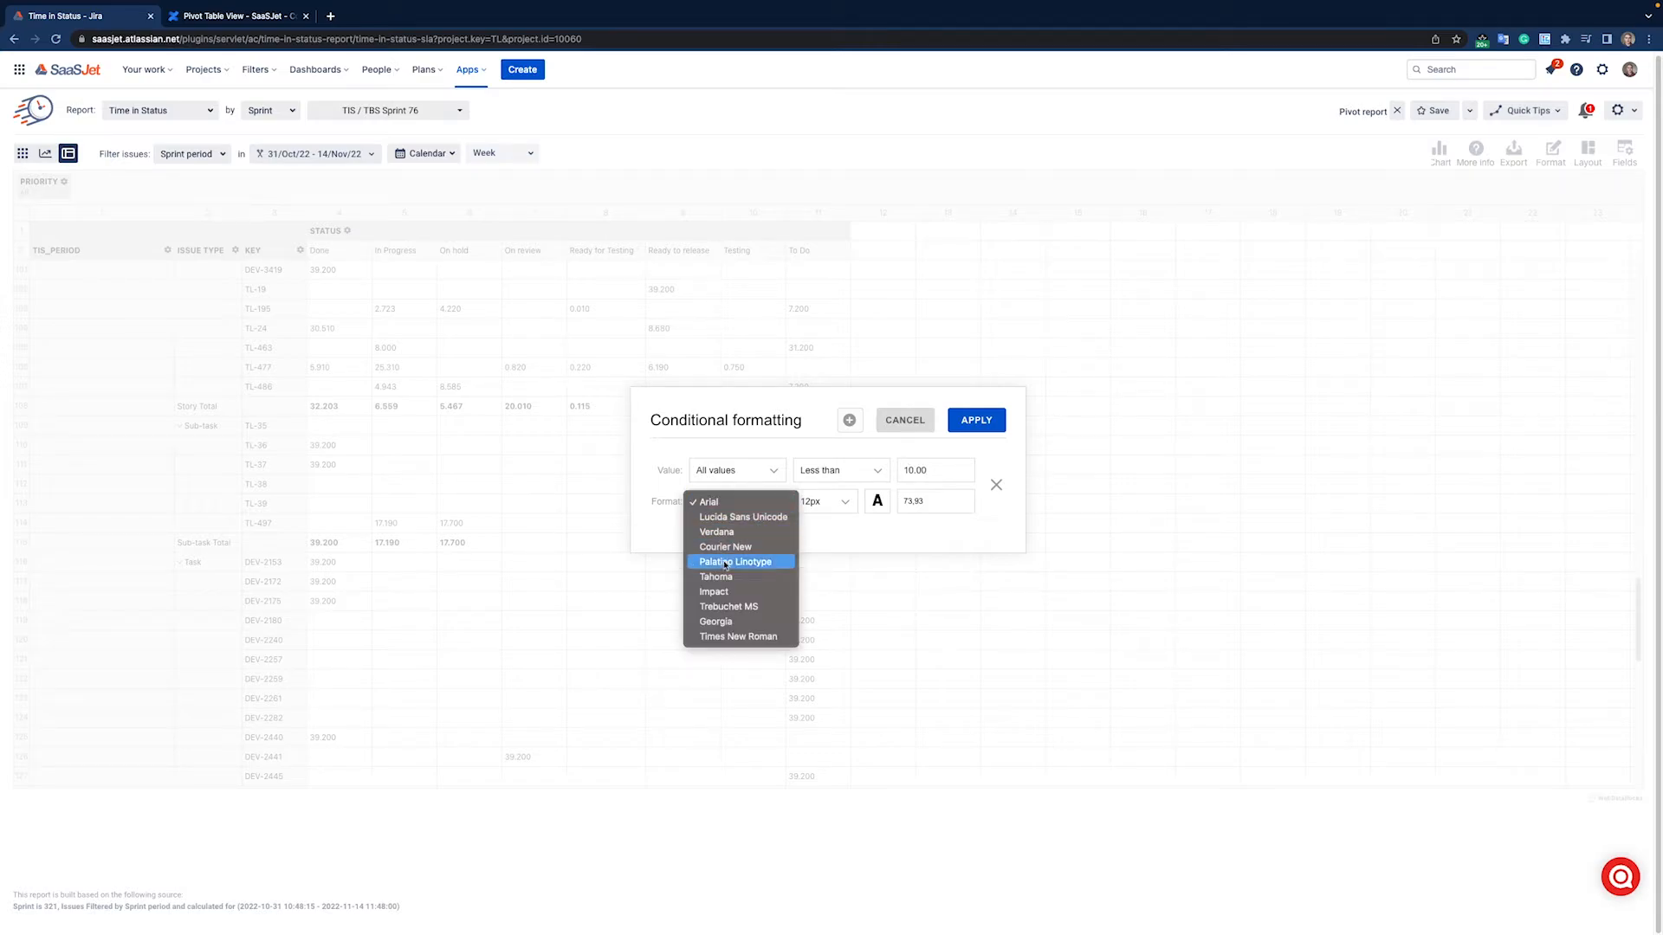
click(732, 517)
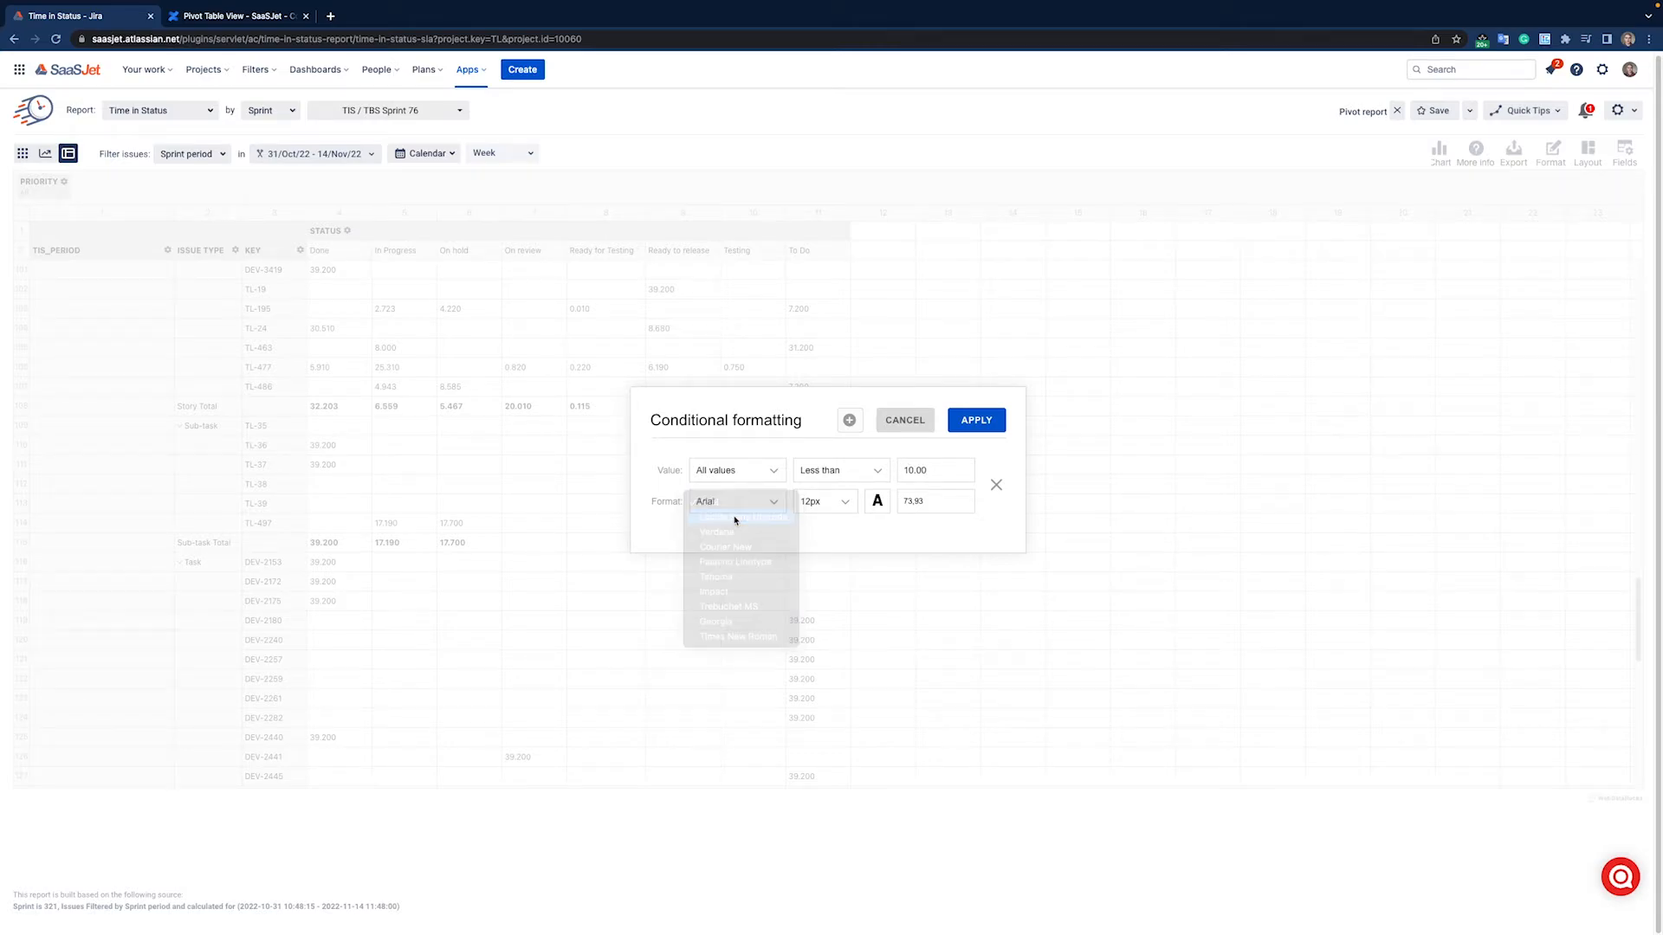
click(845, 502)
click(819, 532)
Step: Give the less-than rule a red highlight colour and apply the conditional formatting to the table
click(877, 501)
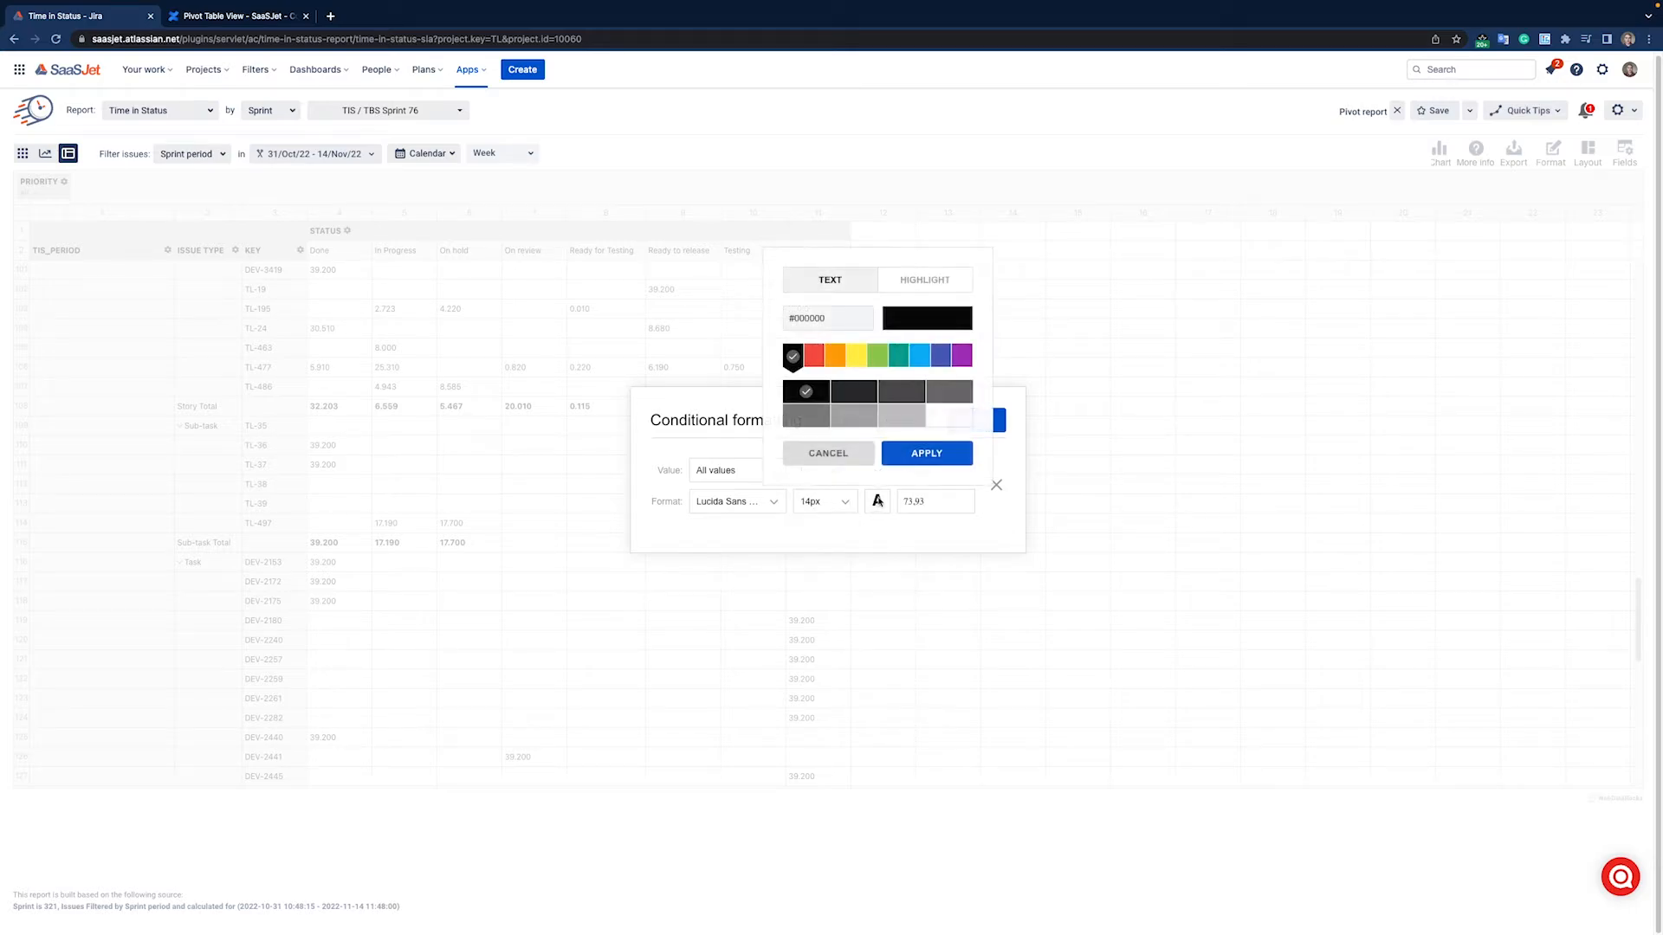
click(925, 279)
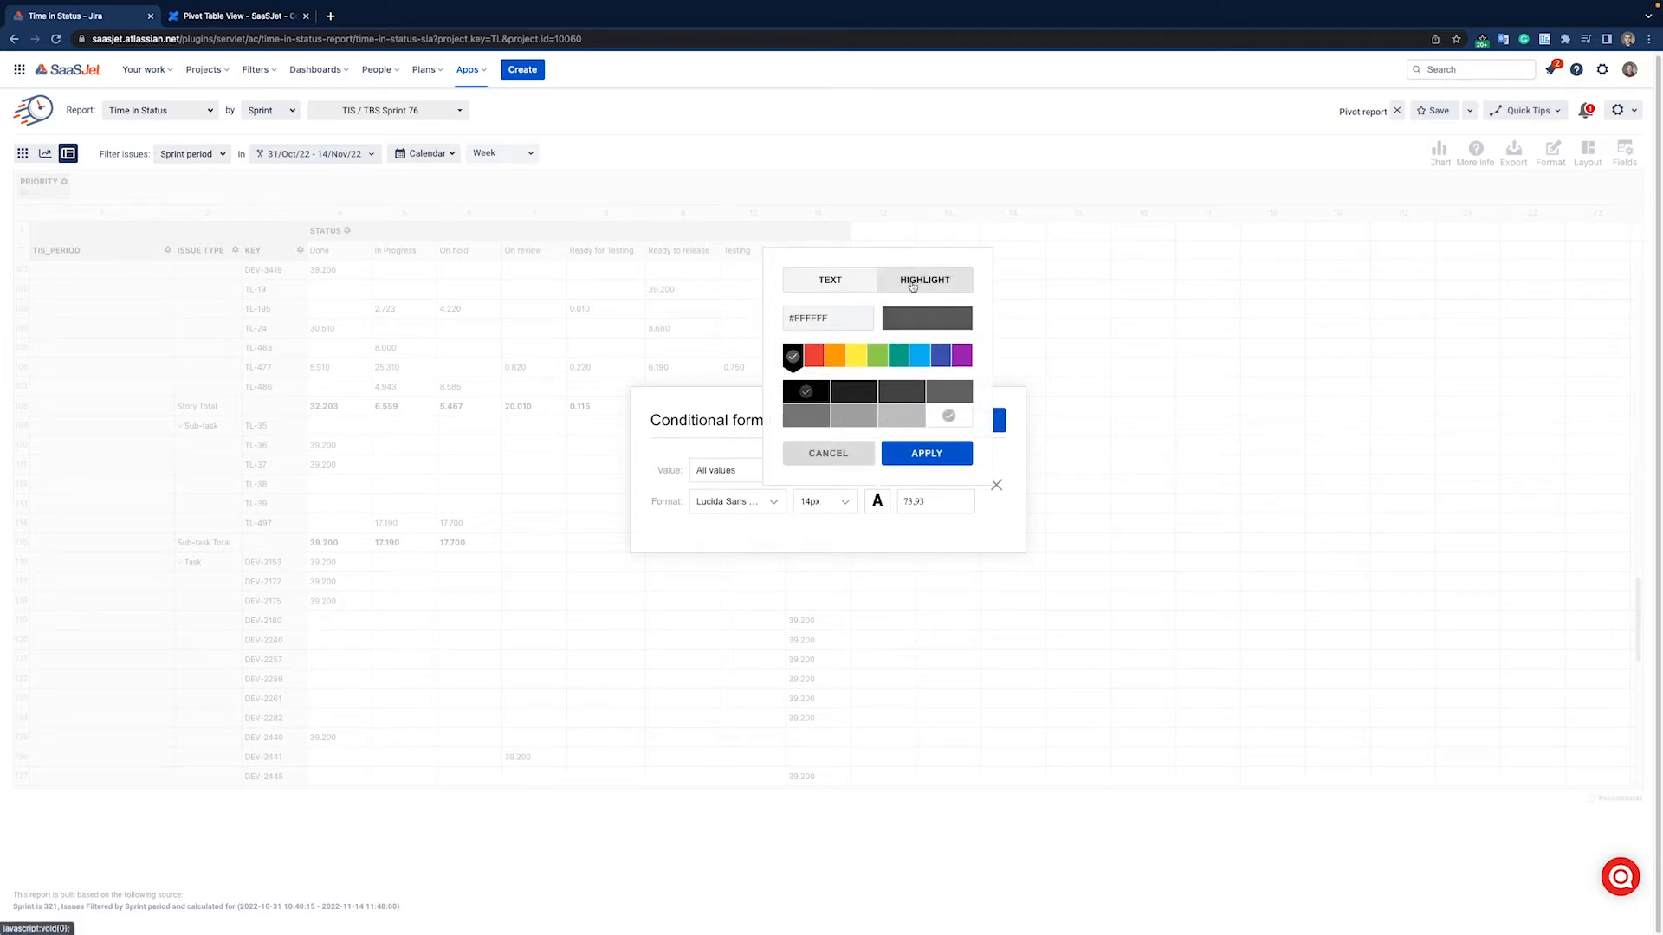
click(814, 355)
click(934, 456)
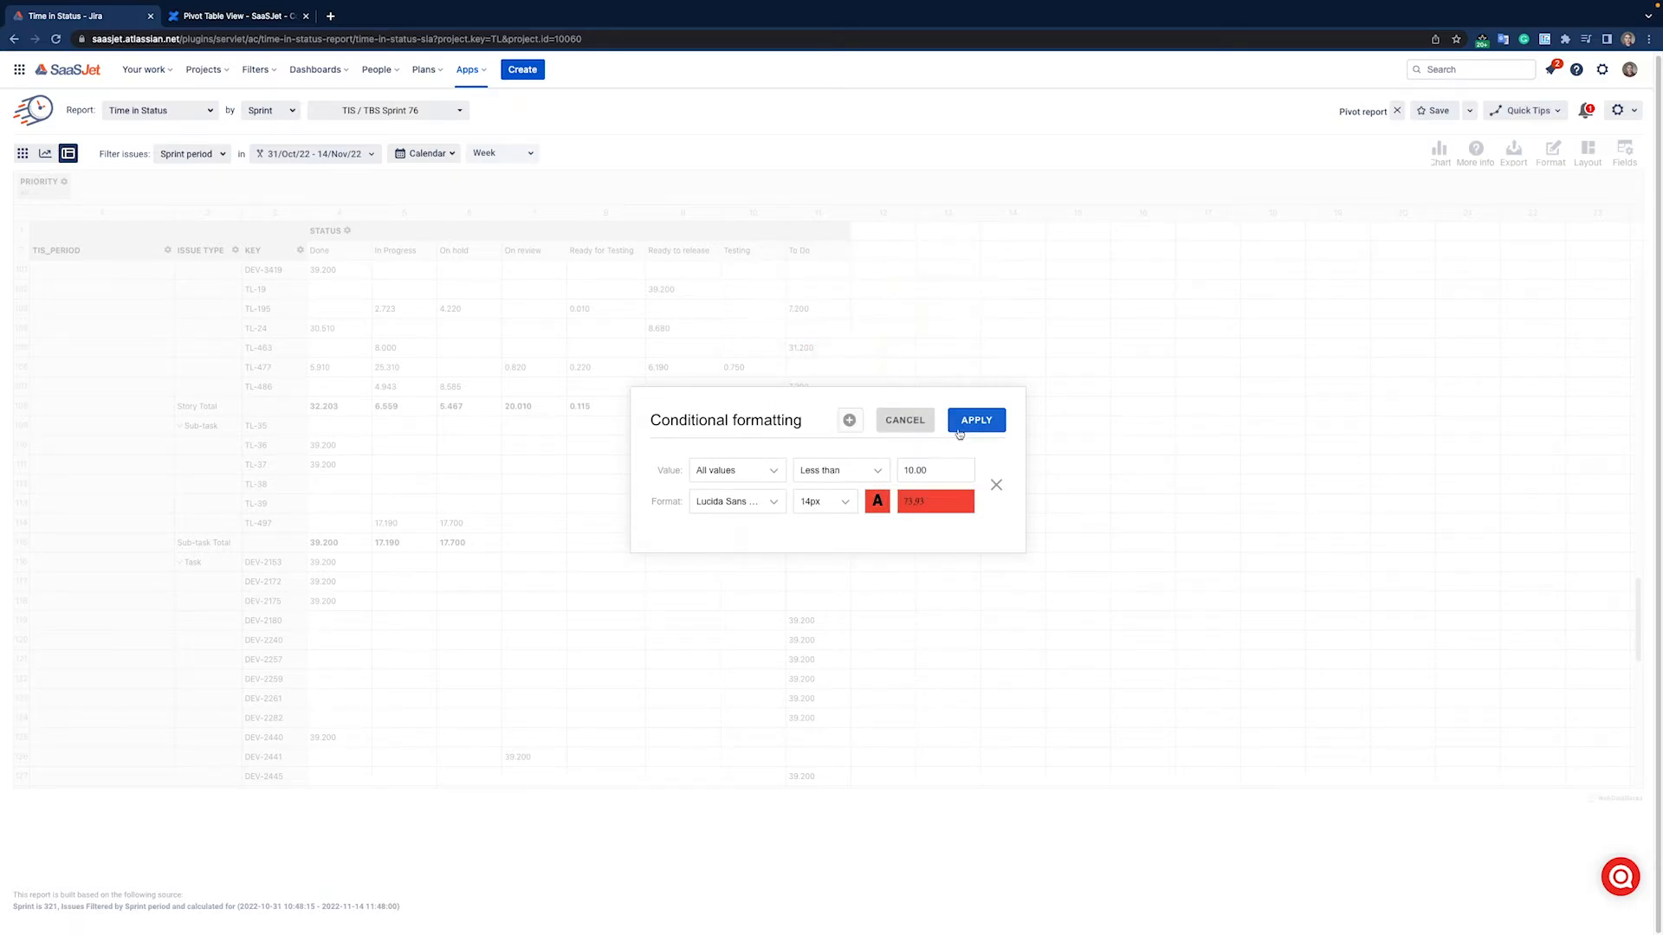
click(963, 422)
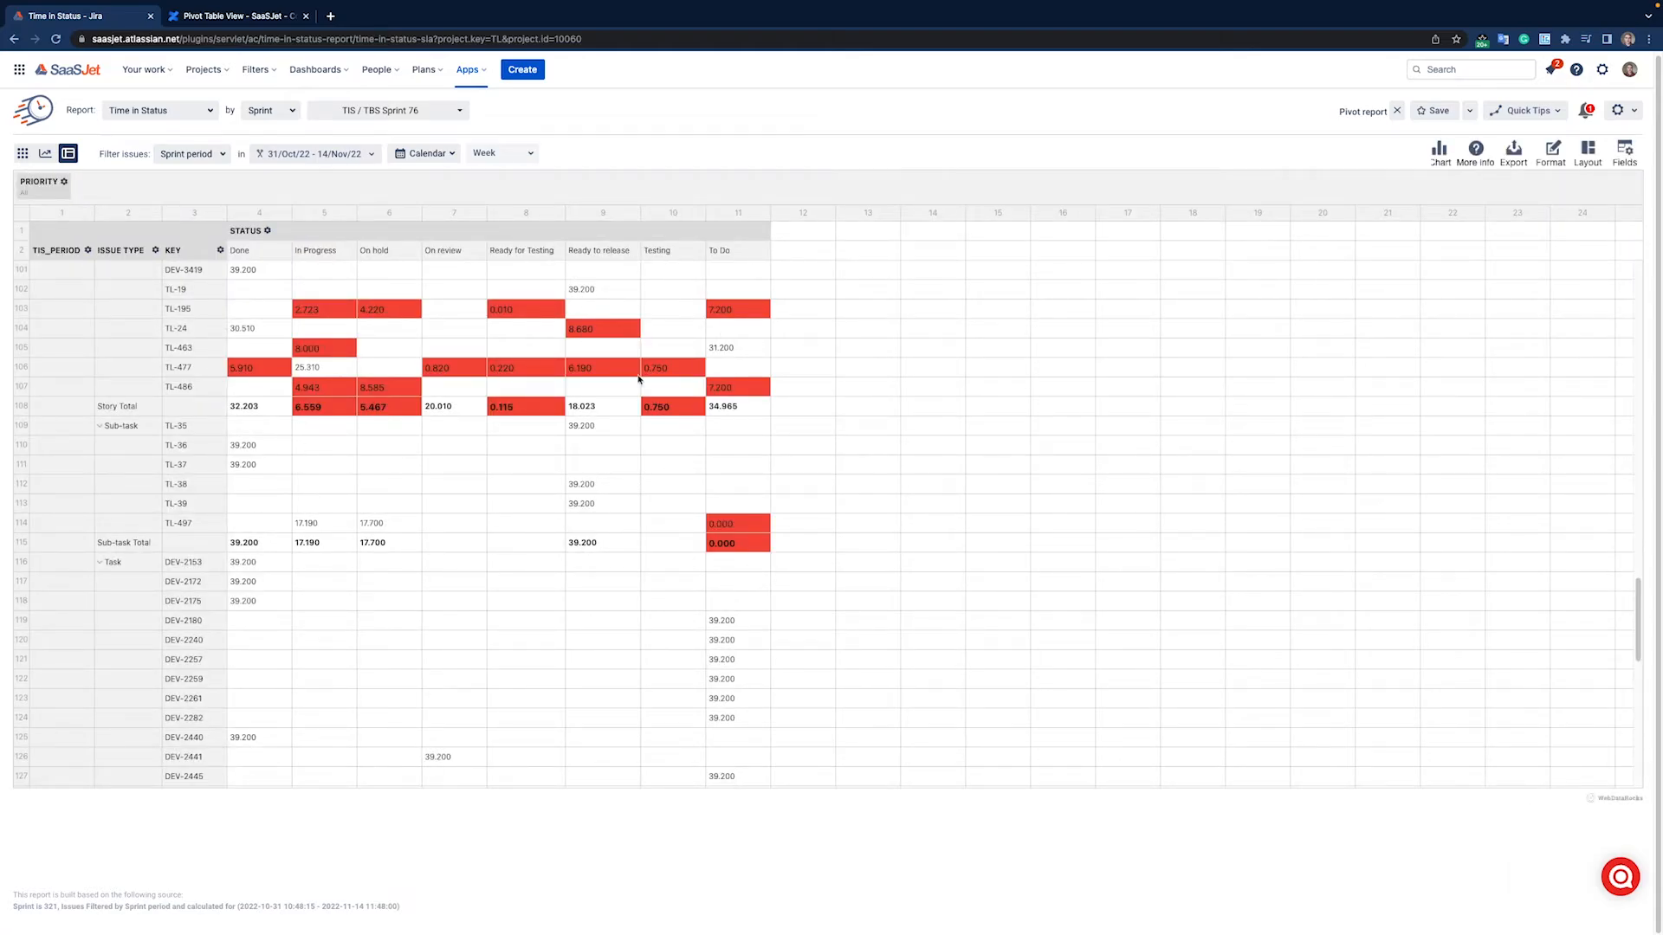
Step: Add a second conditional formatting rule for all values greater than 10.00
scroll(484, 468, up, 1)
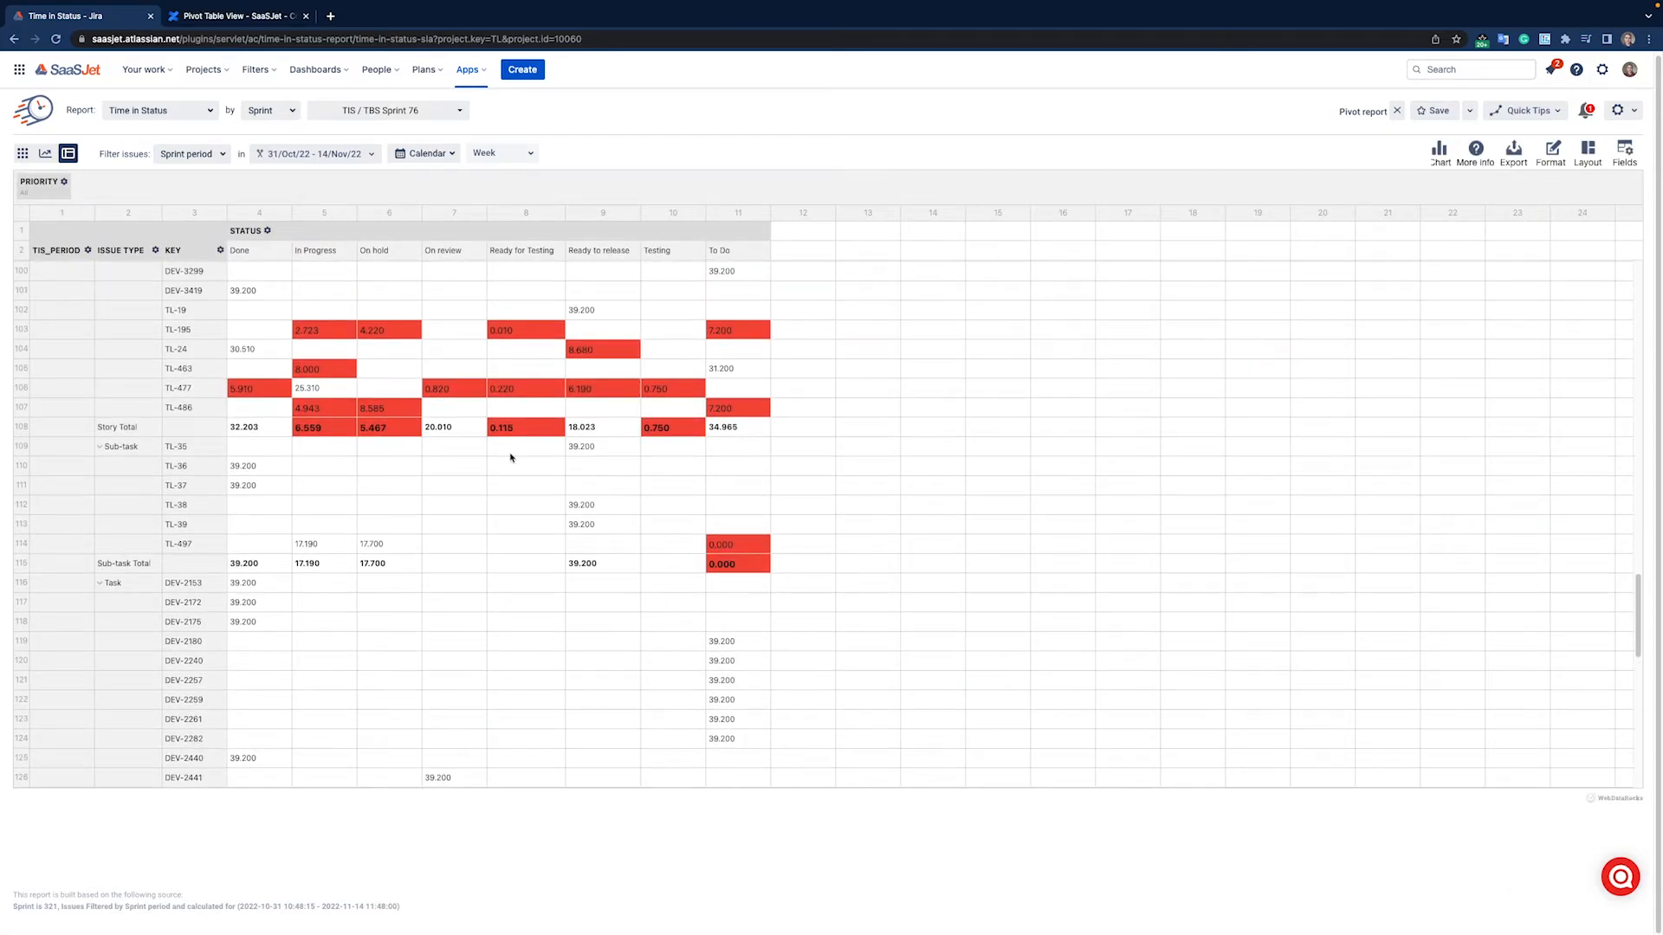
mouse_move(1550, 154)
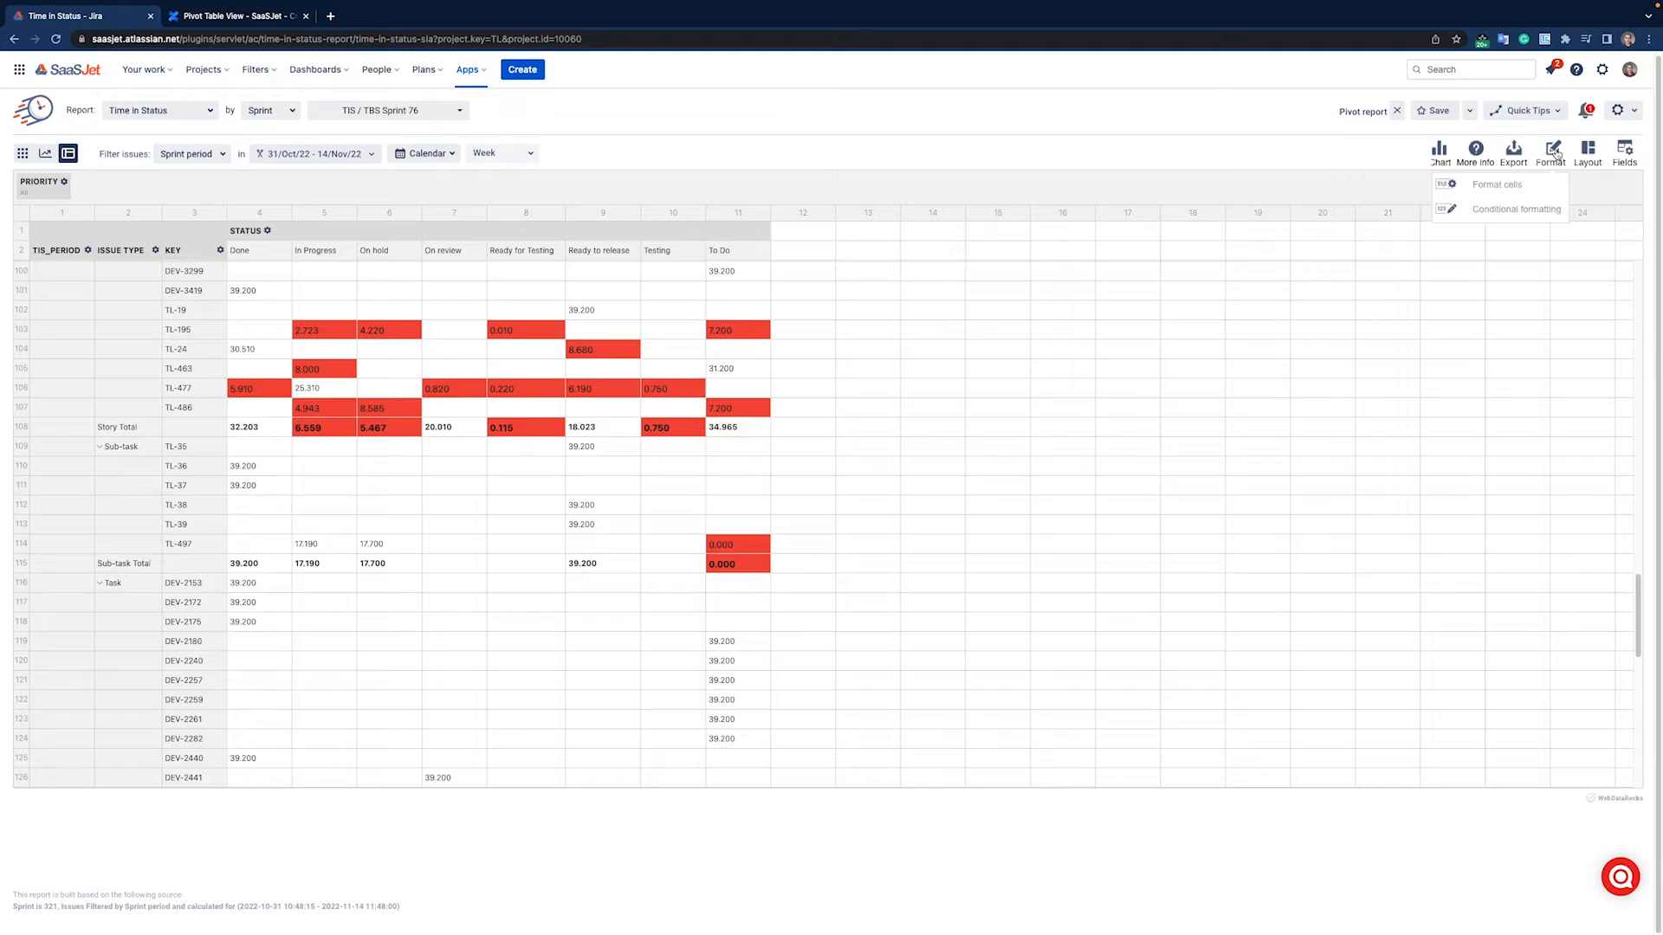
click(1517, 210)
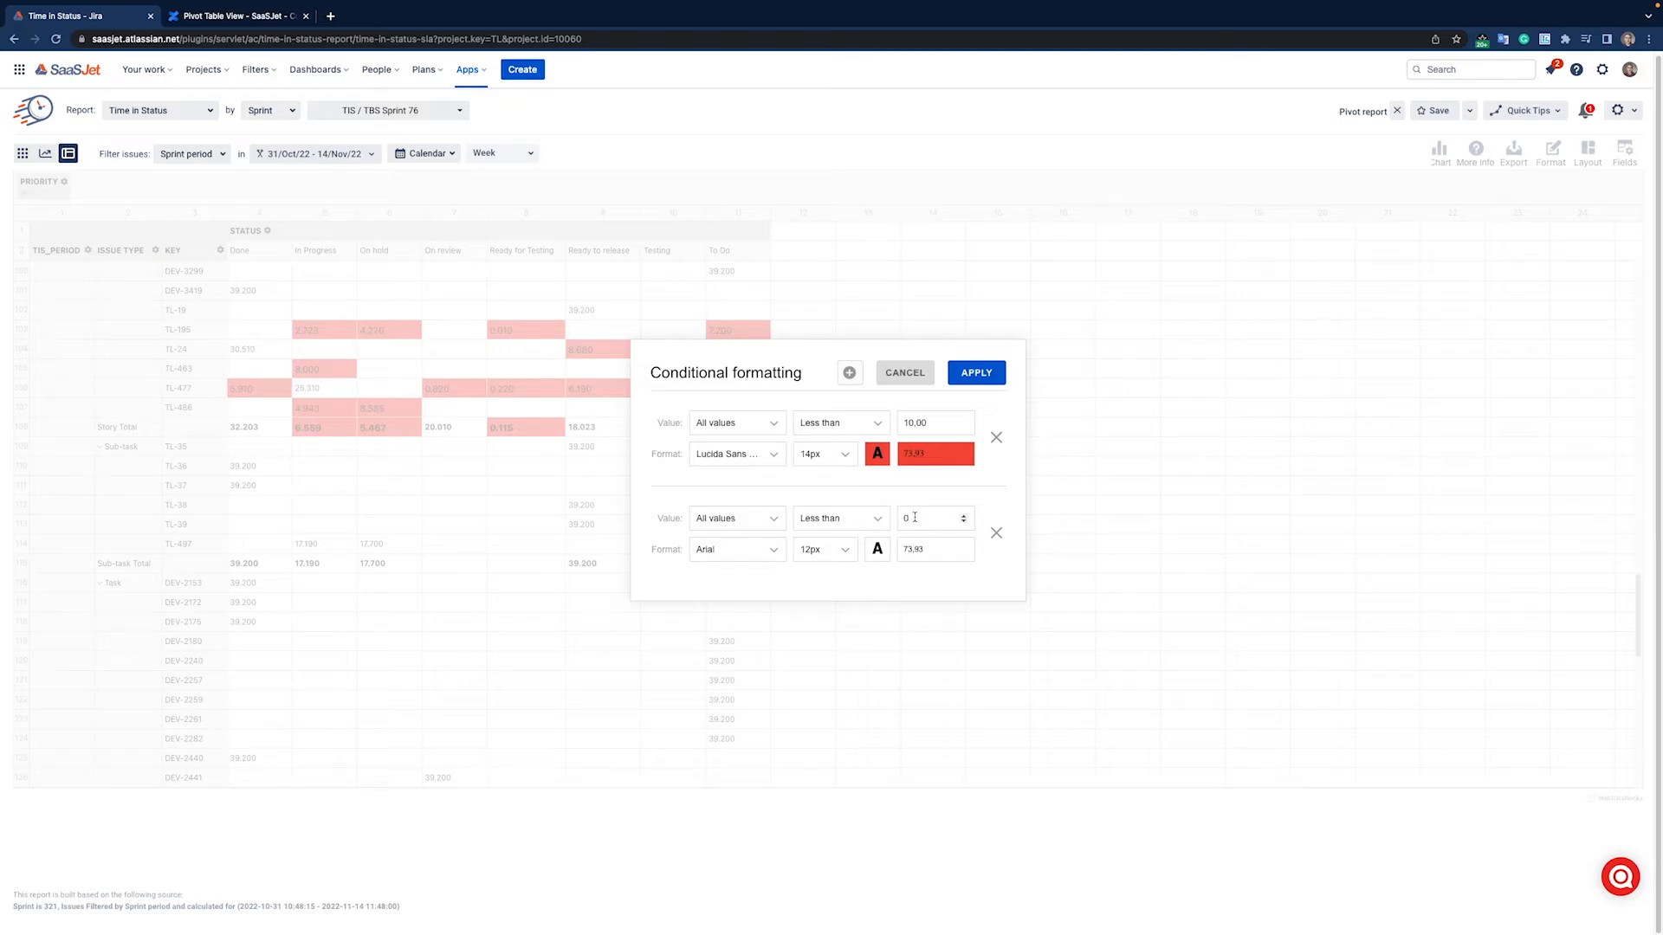
click(876, 517)
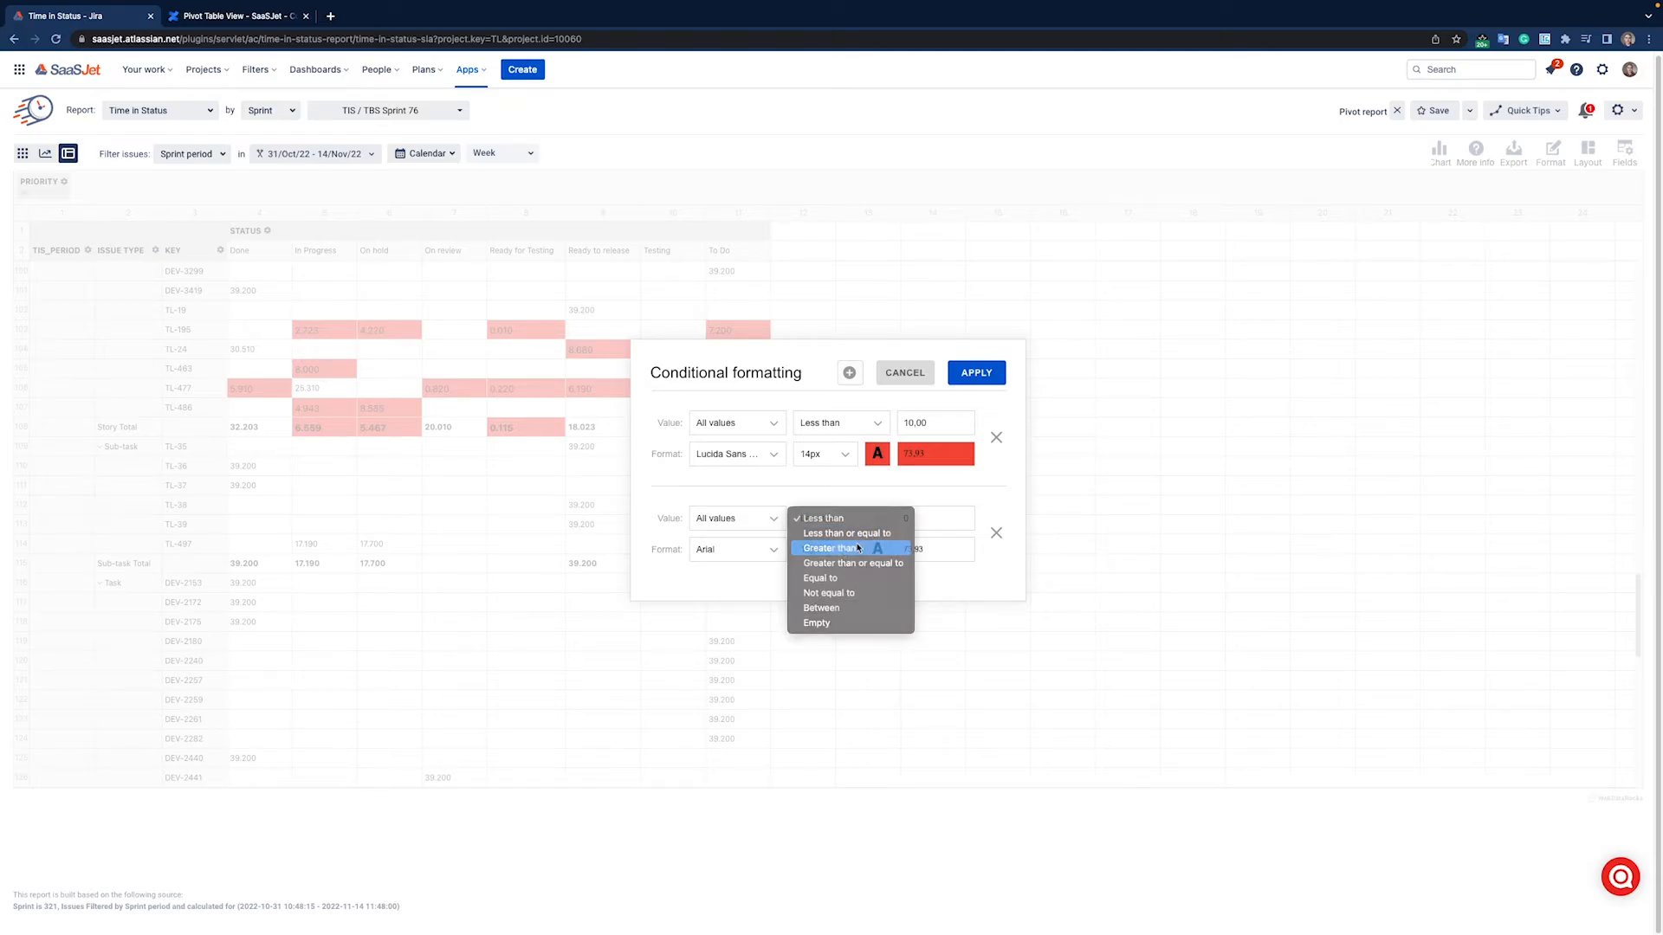
click(883, 546)
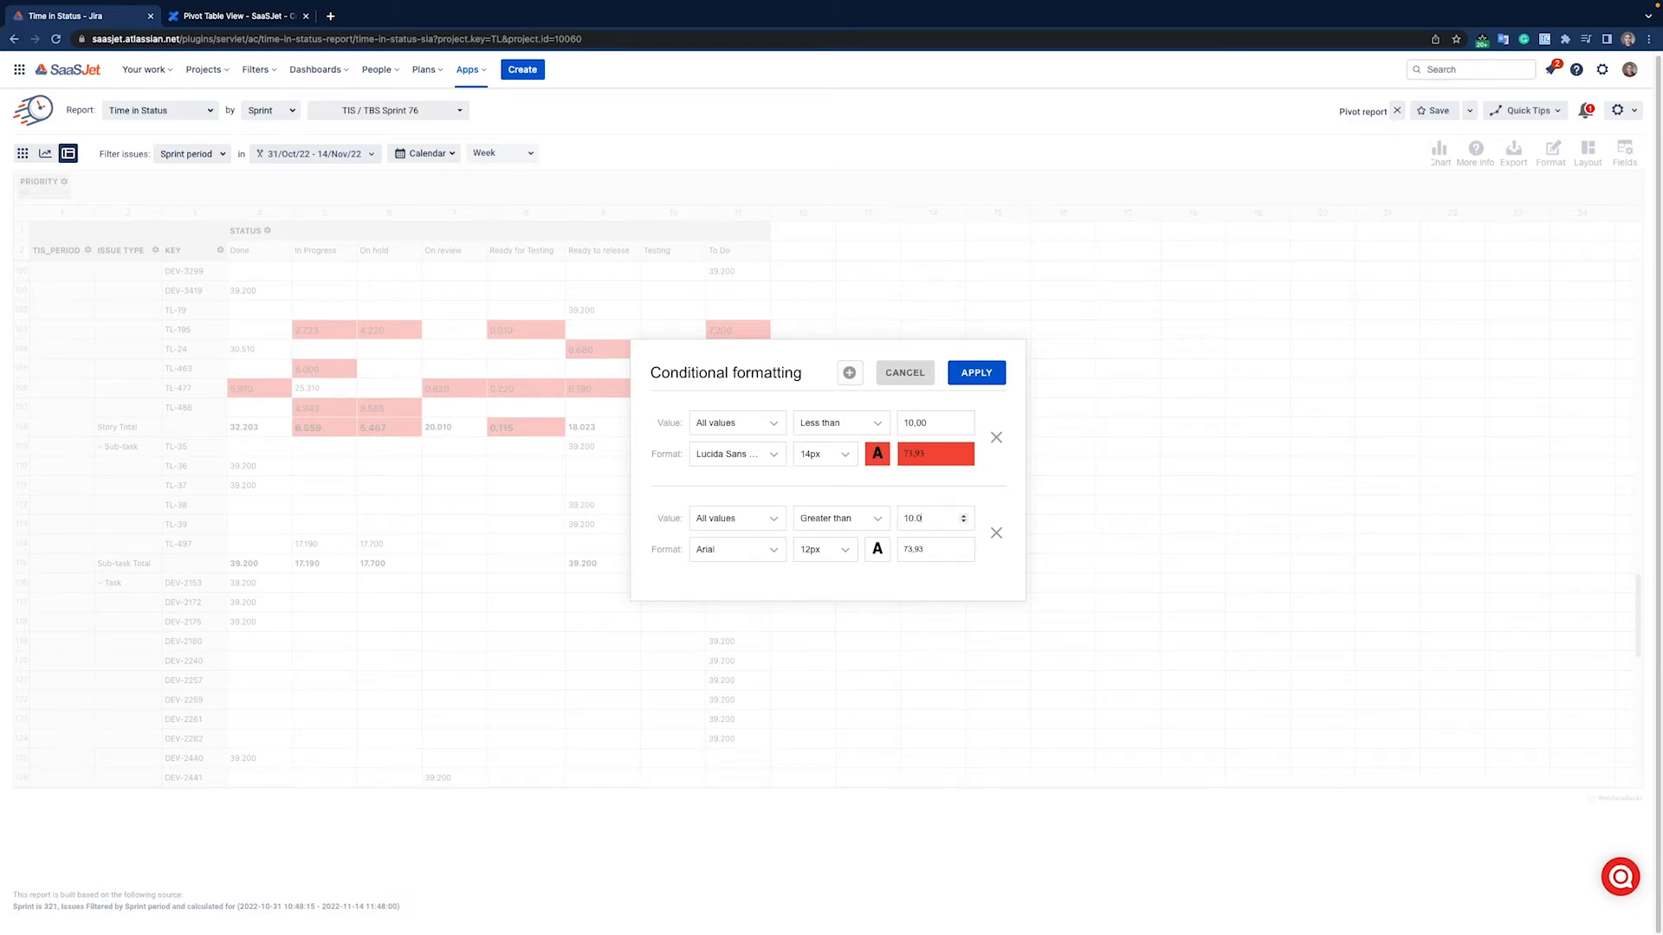
Step: Set the greater-than rule's font to Courier New at 8px
click(754, 550)
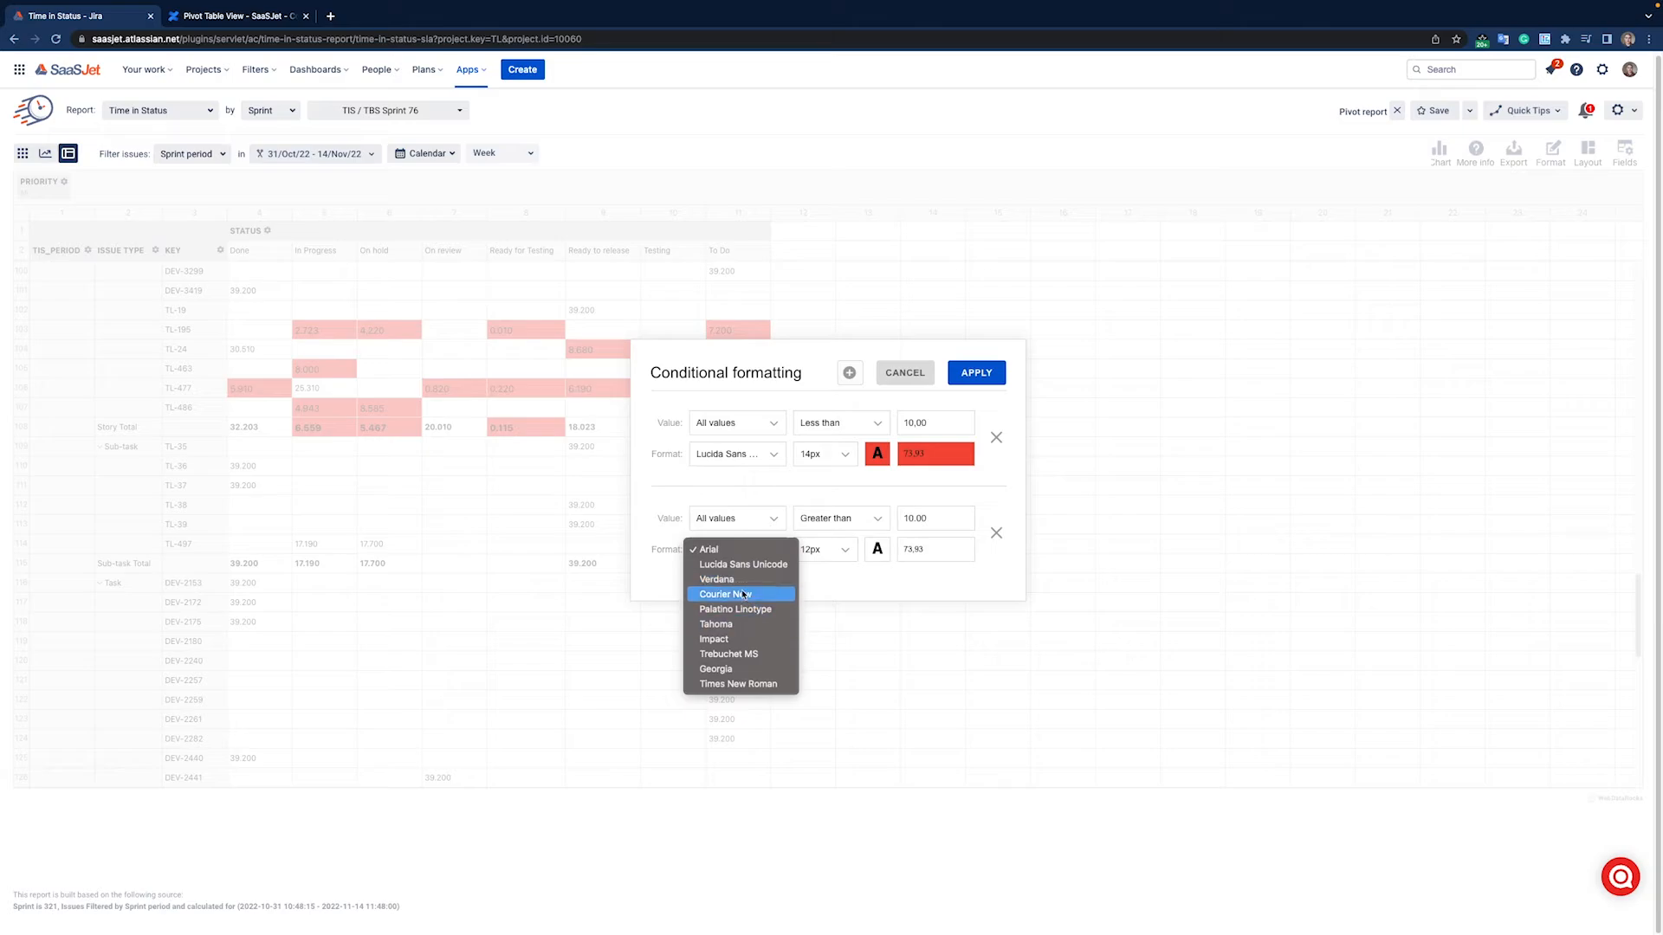
click(823, 567)
click(823, 554)
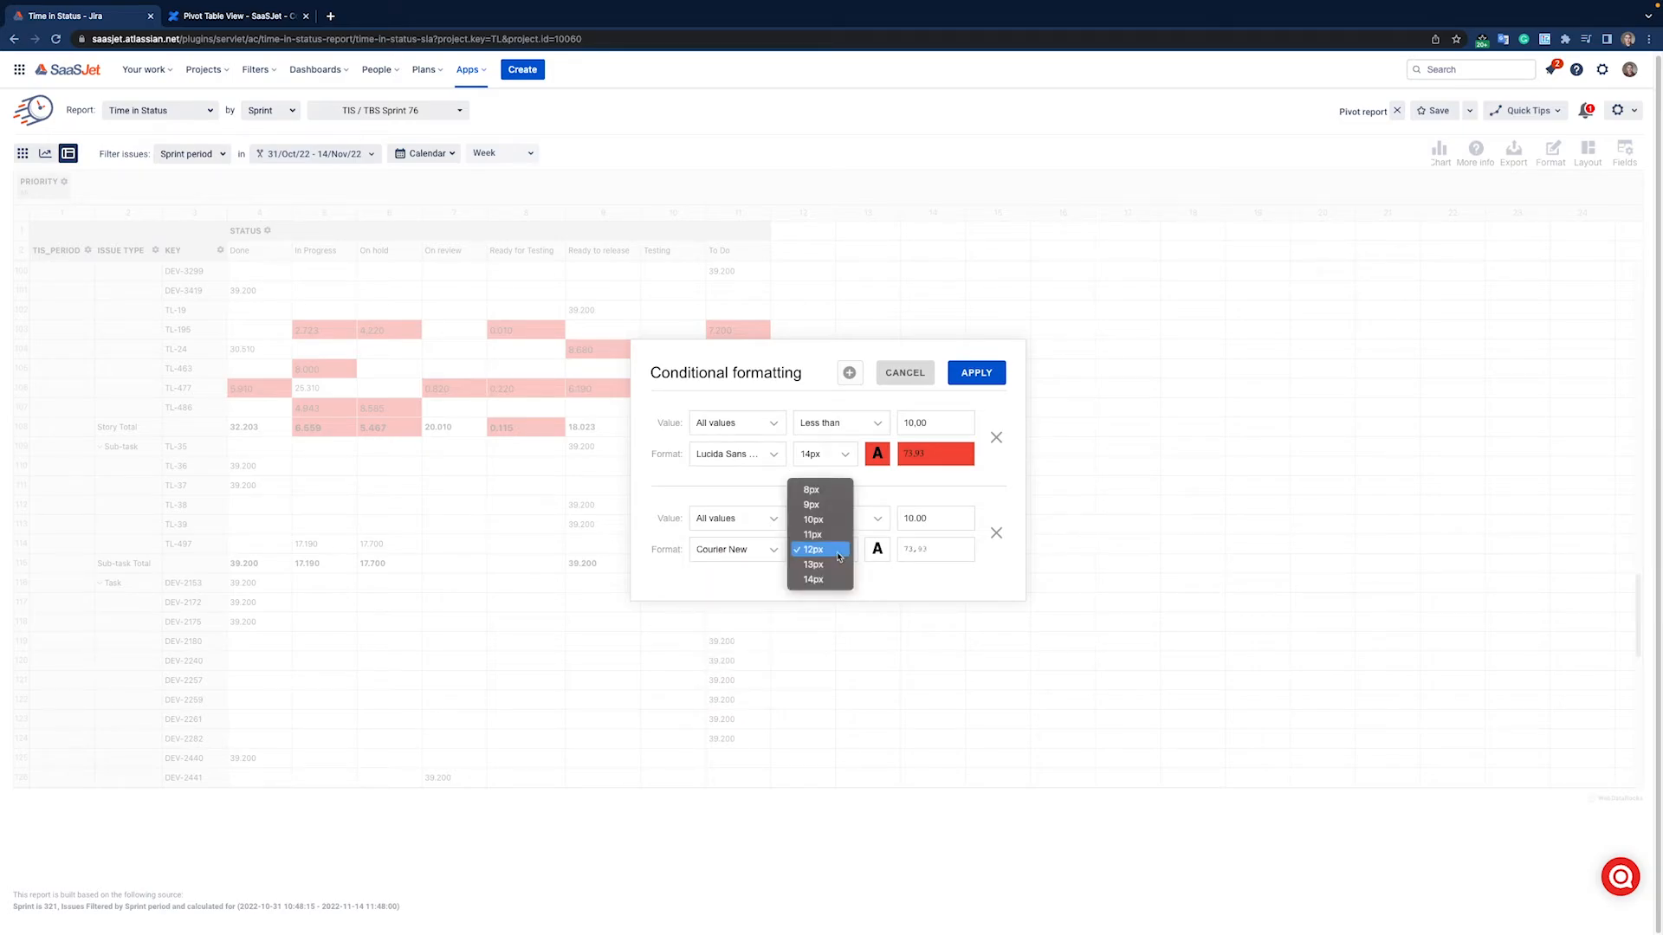
click(811, 490)
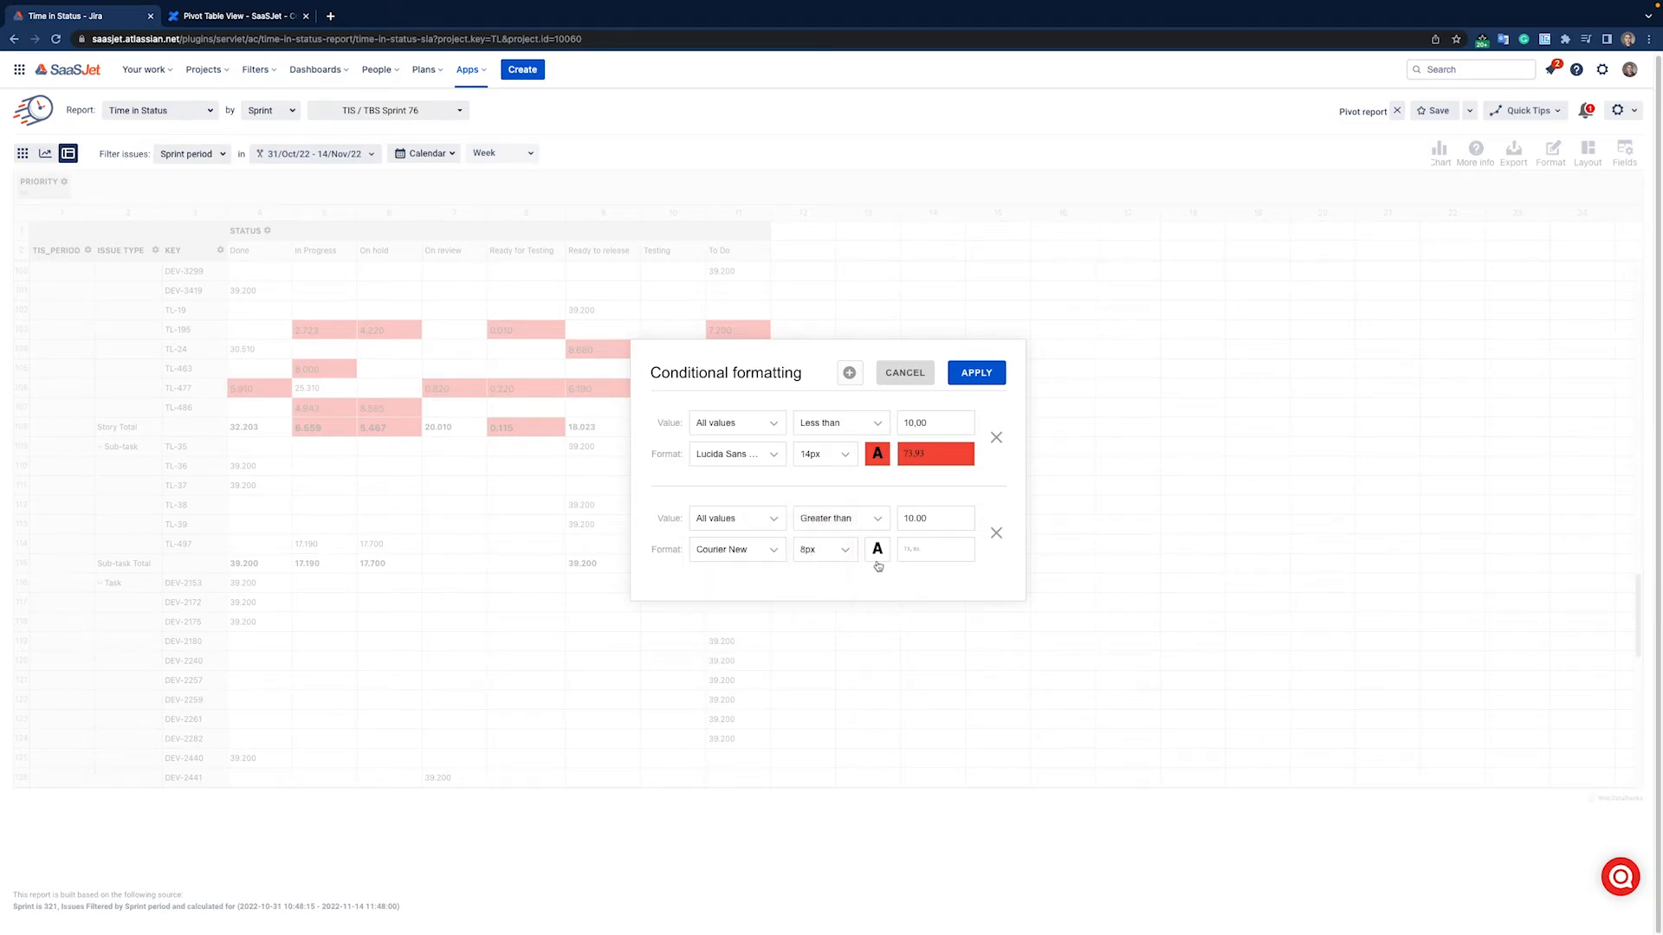
Step: Give the greater-than rule the teal highlight colour #009688
click(877, 549)
click(925, 327)
click(898, 403)
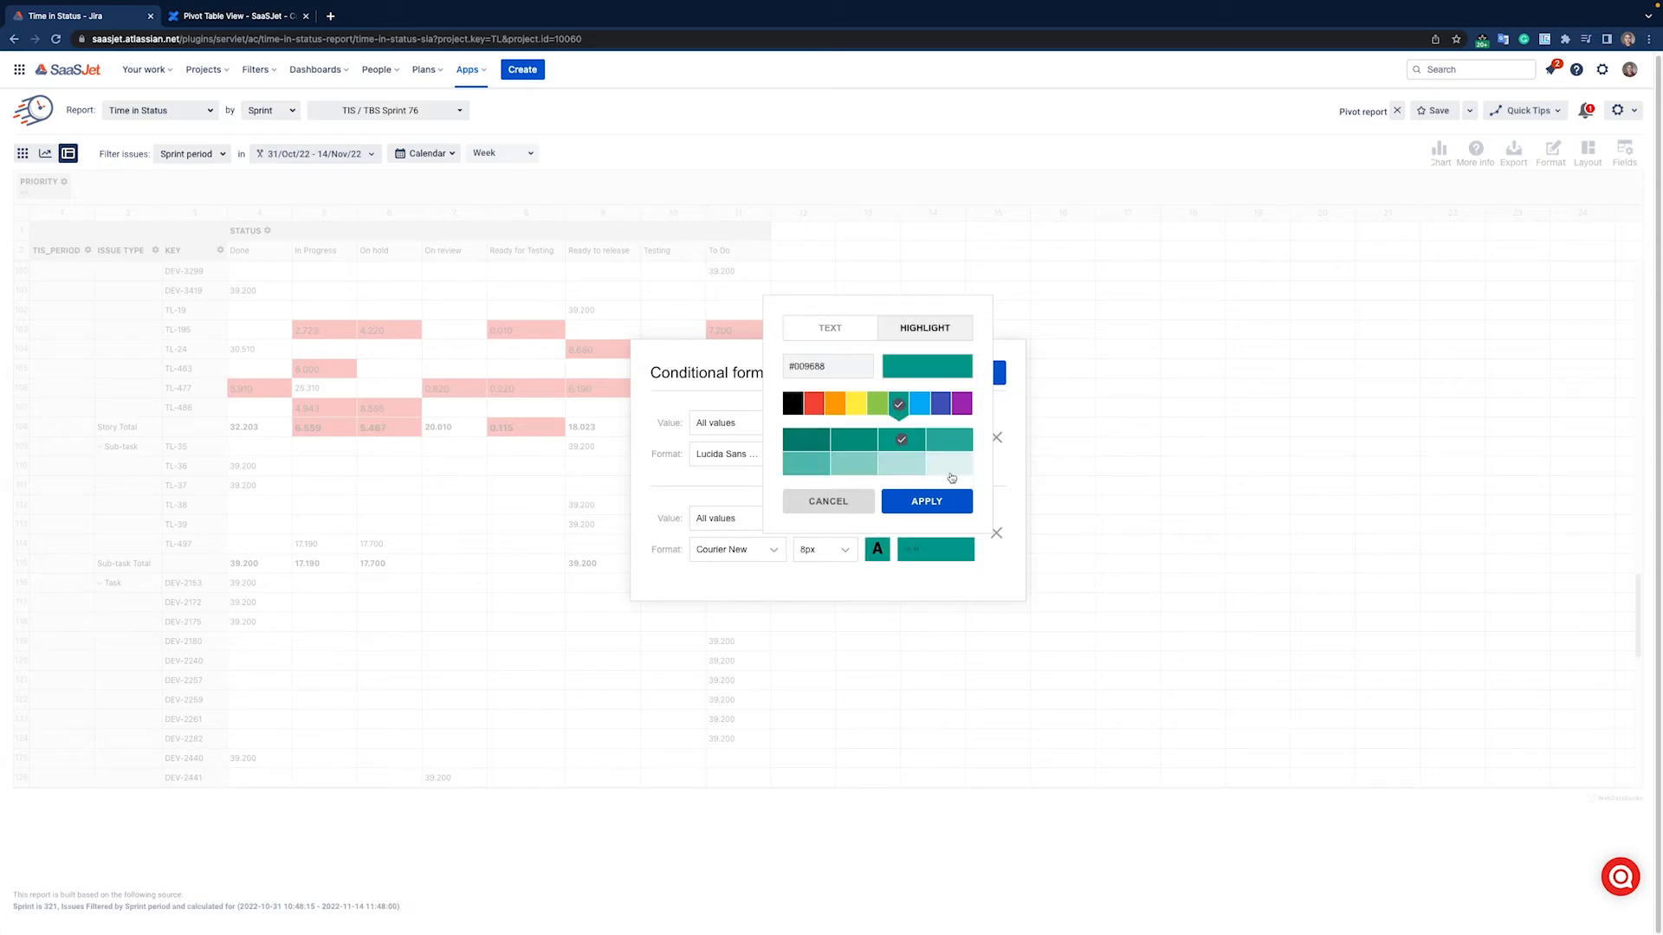
click(927, 502)
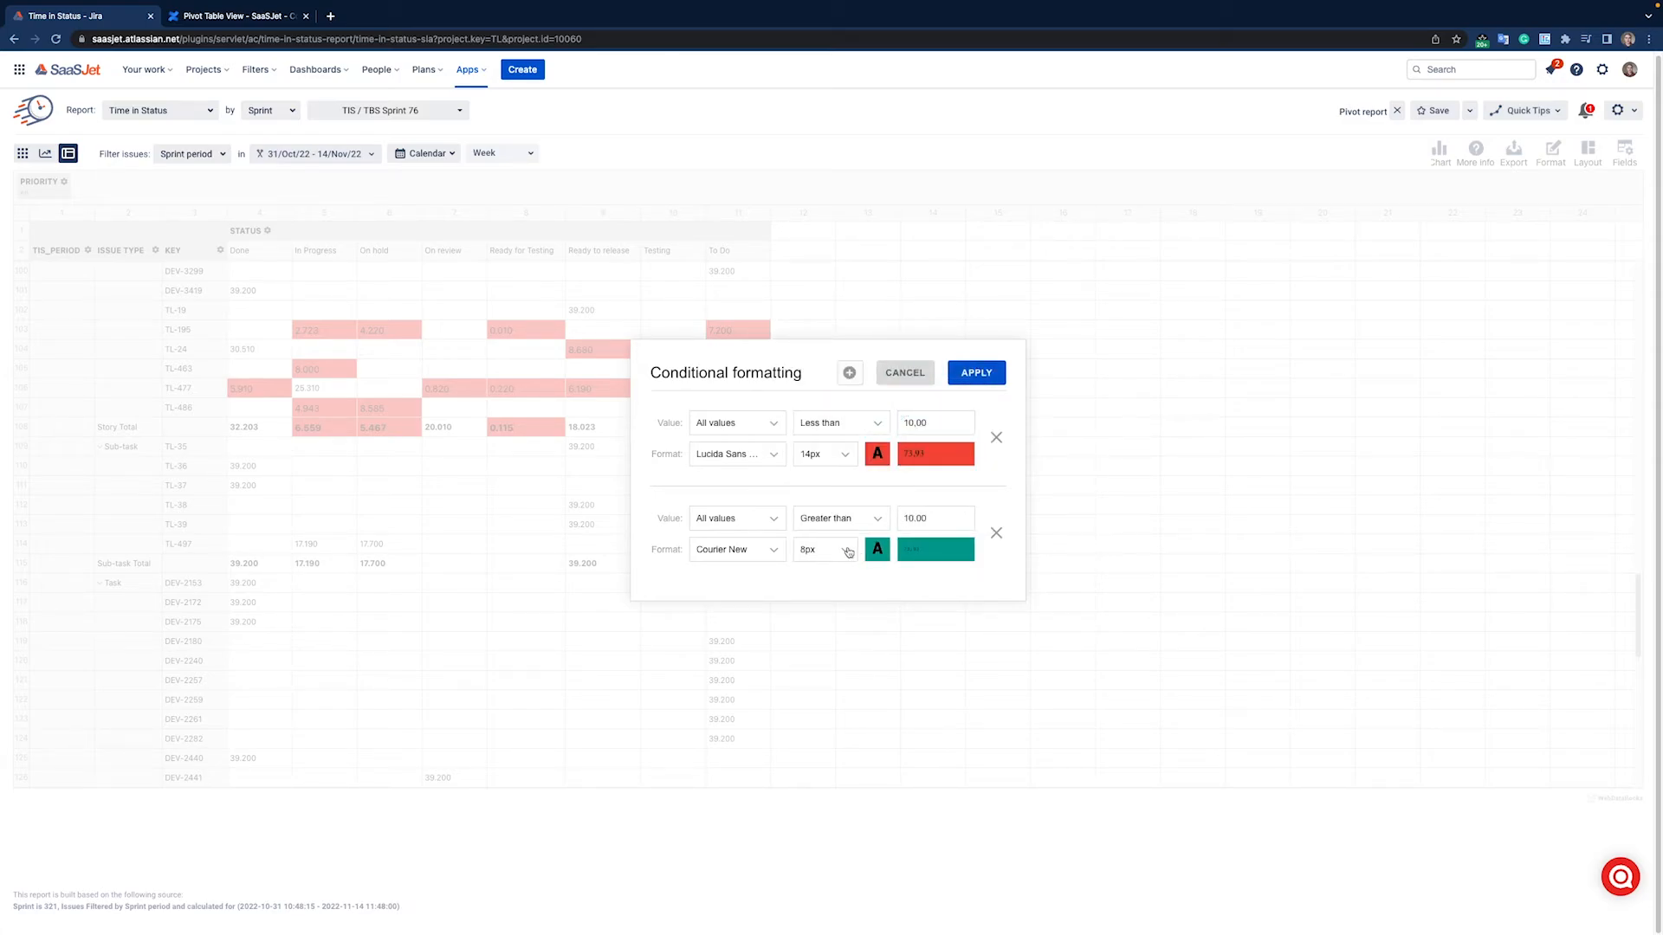
Step: Set the greater-than rule's font size to 14px and apply both conditional formatting rules
click(847, 553)
click(823, 645)
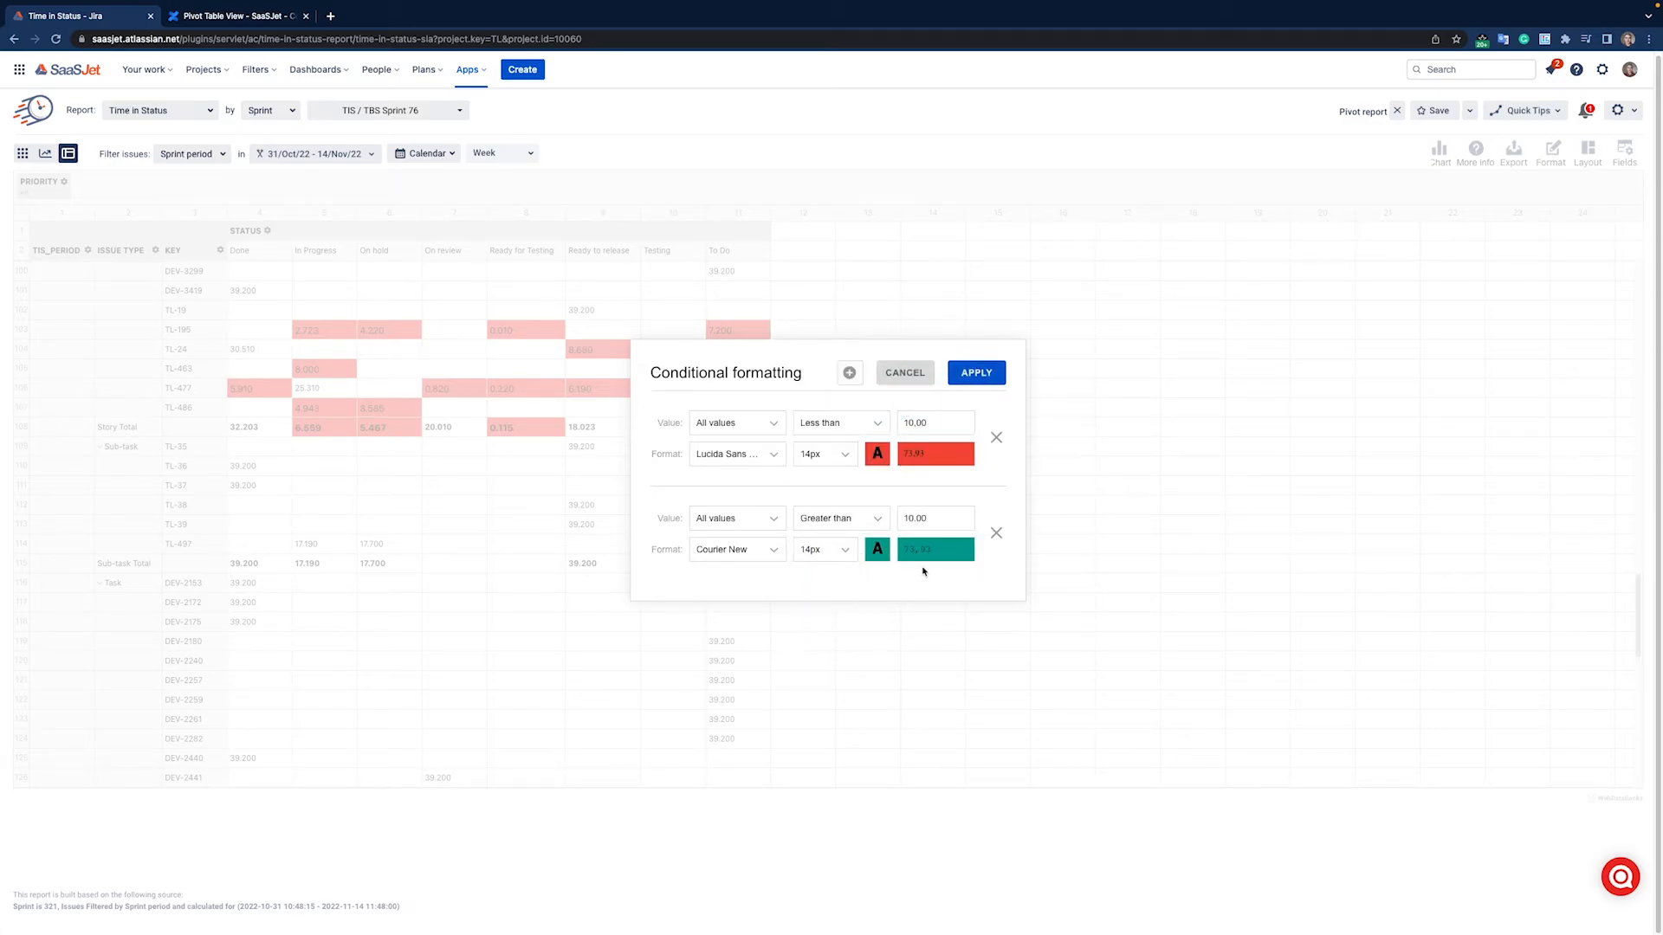
click(976, 373)
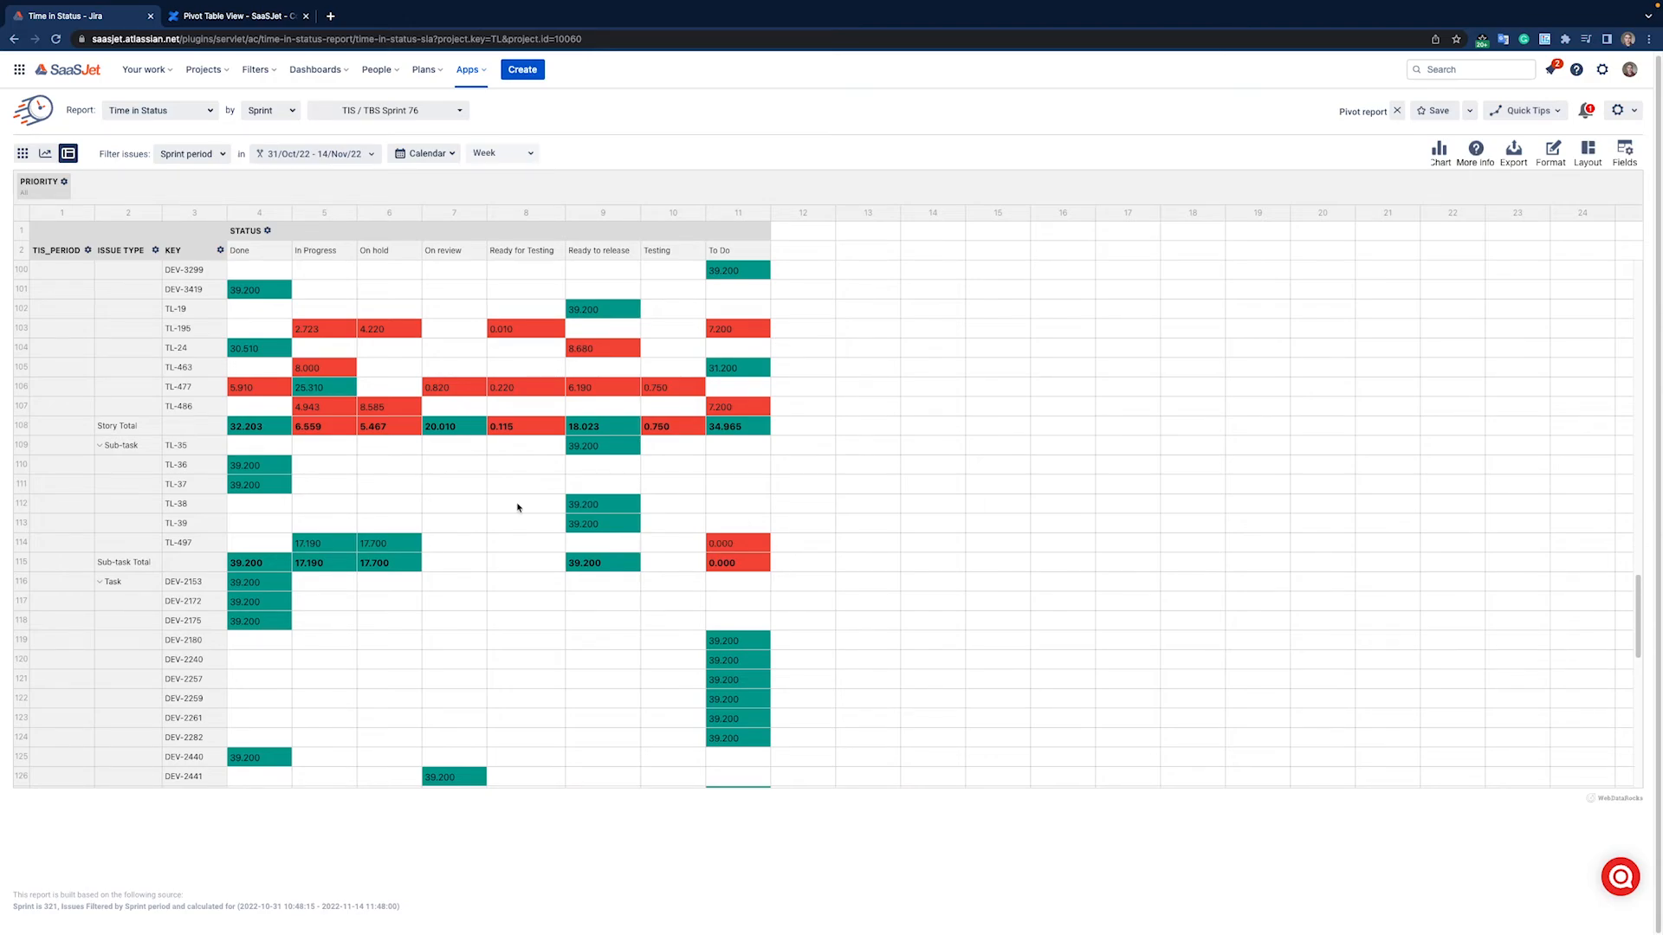
Step: Export the formatted pivot report to an Excel file
mouse_move(1513, 154)
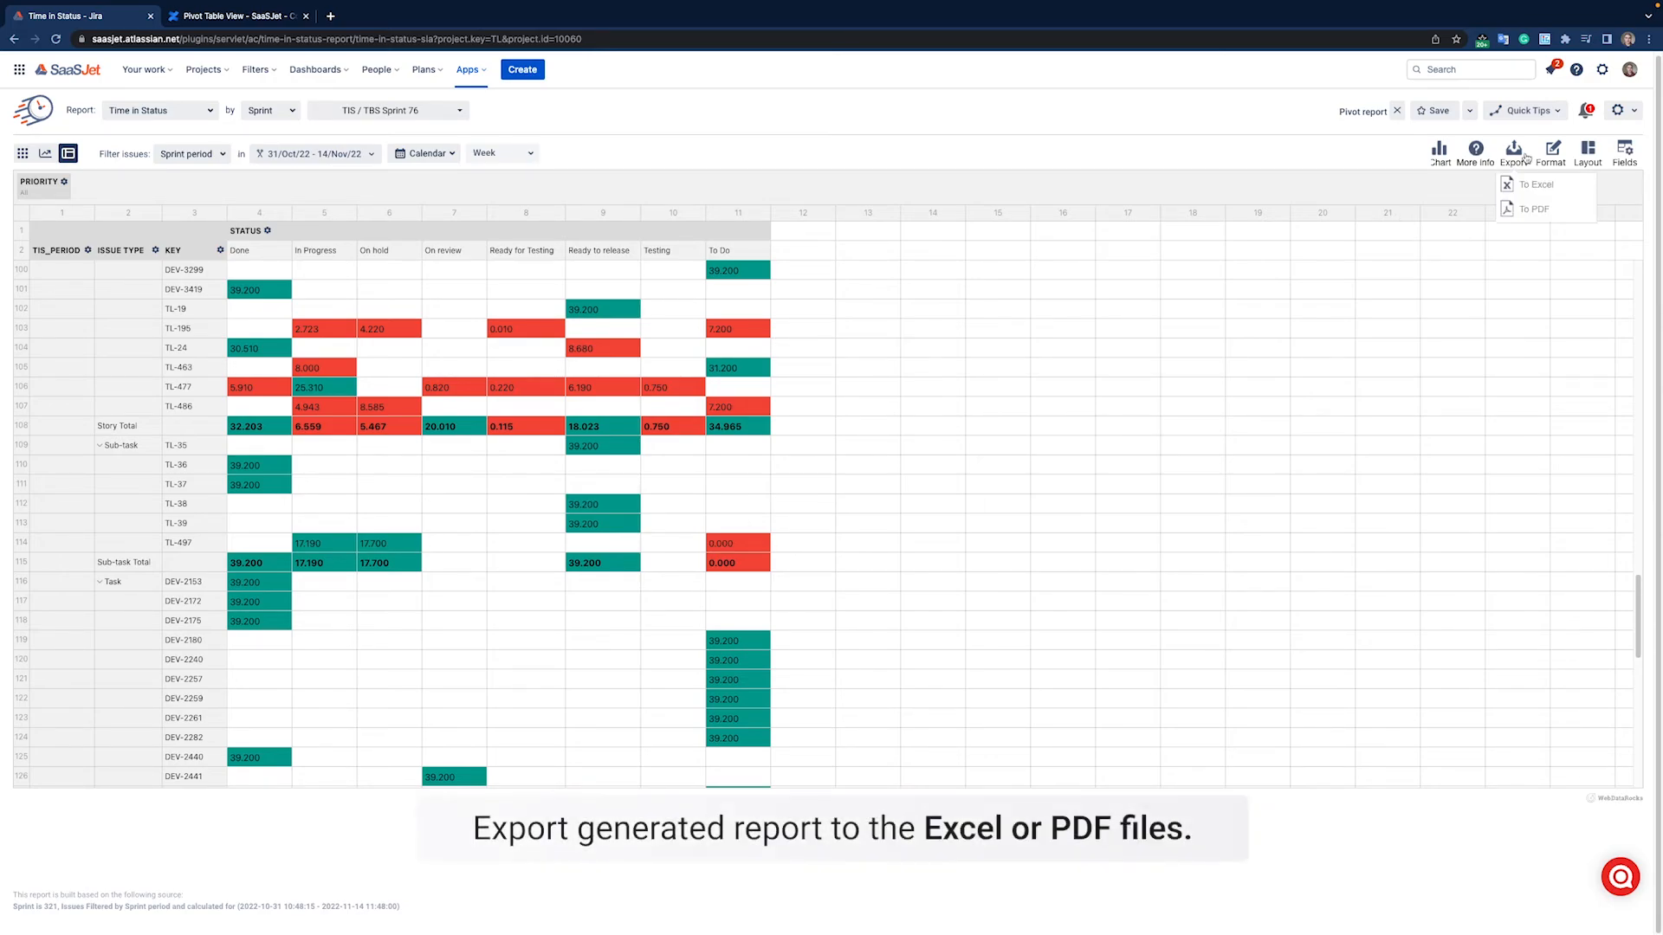
click(1531, 188)
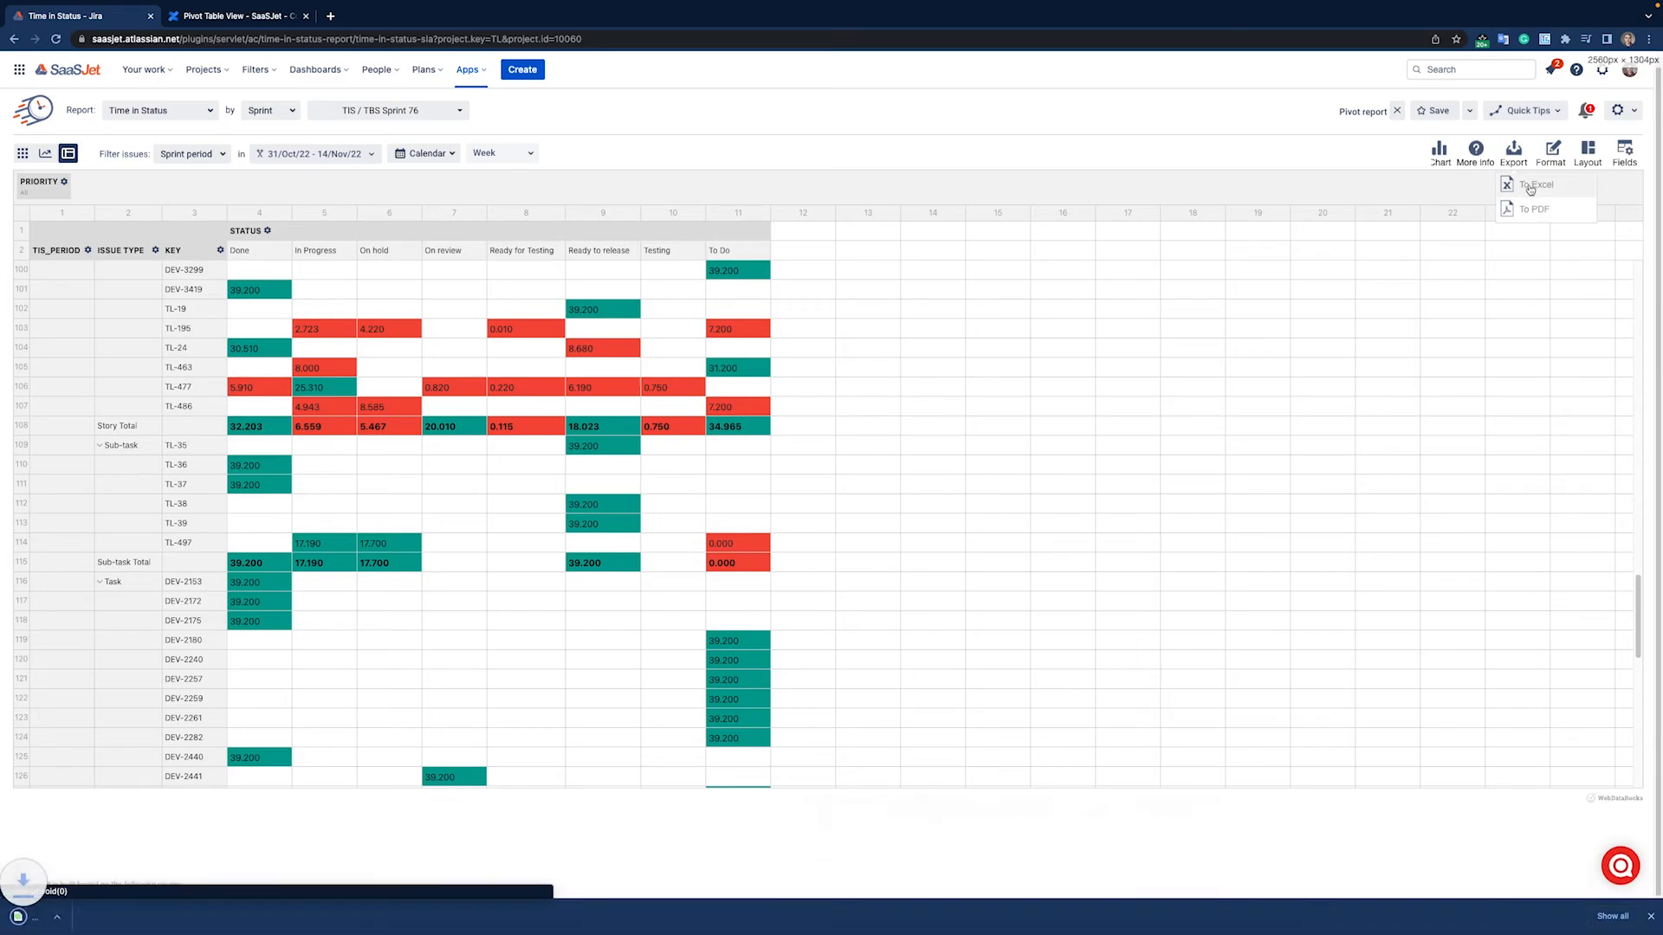
Step: Export the formatted pivot report to a PDF file
click(1530, 209)
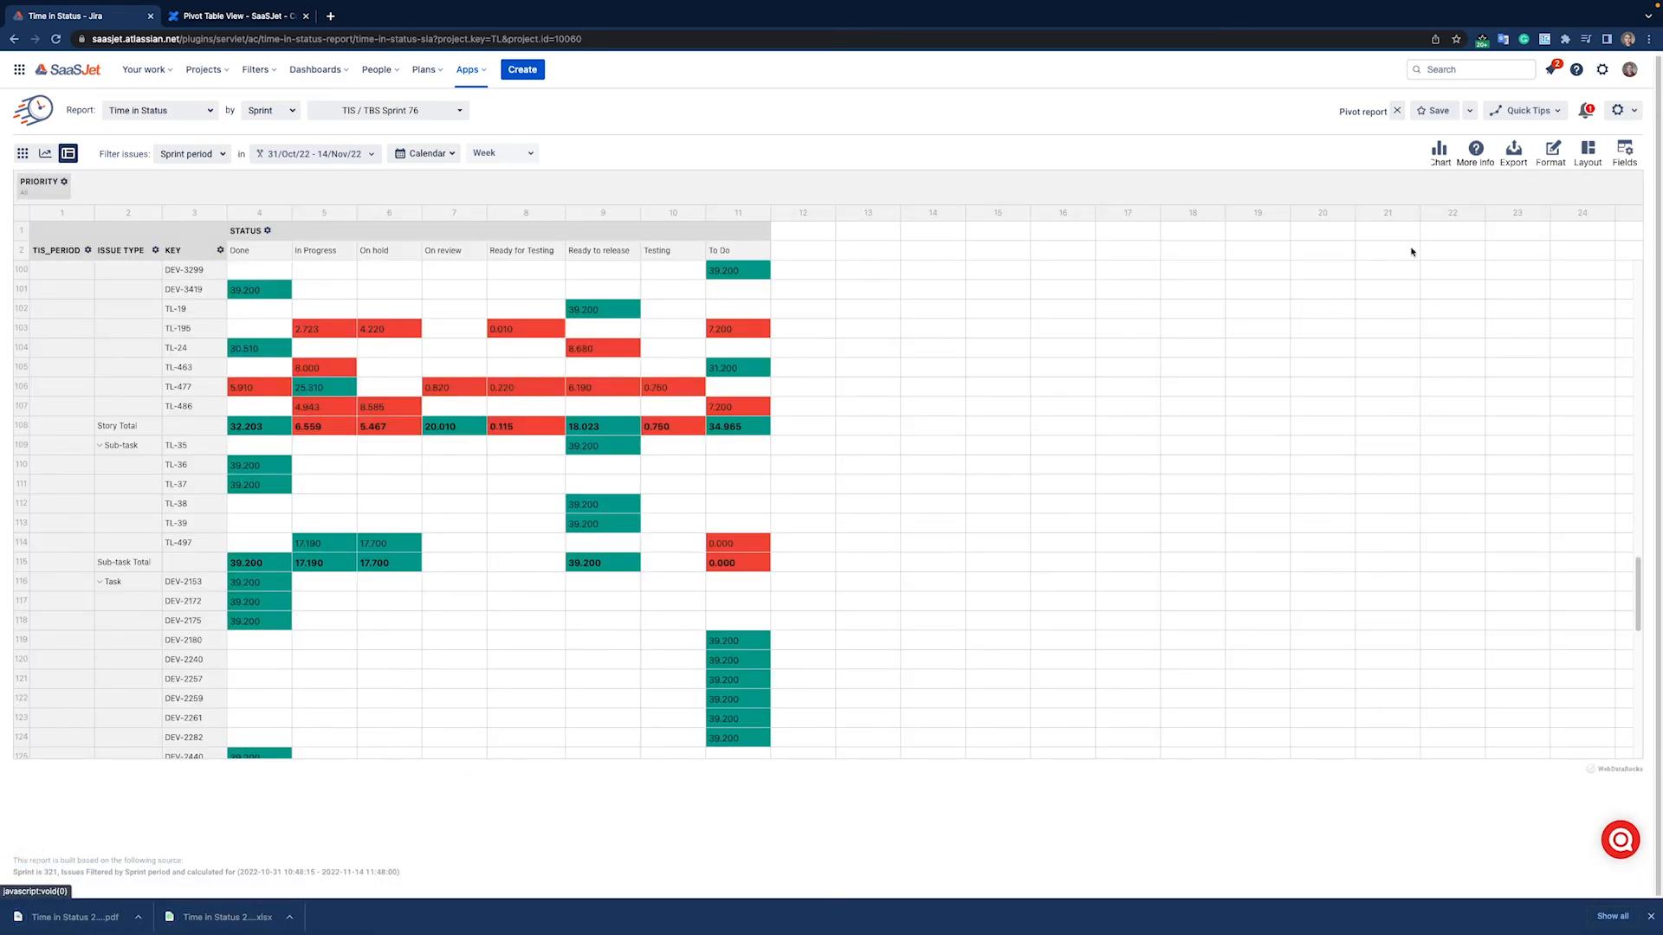
Step: Filter the pivot's Status columns to exclude the Done status
click(267, 230)
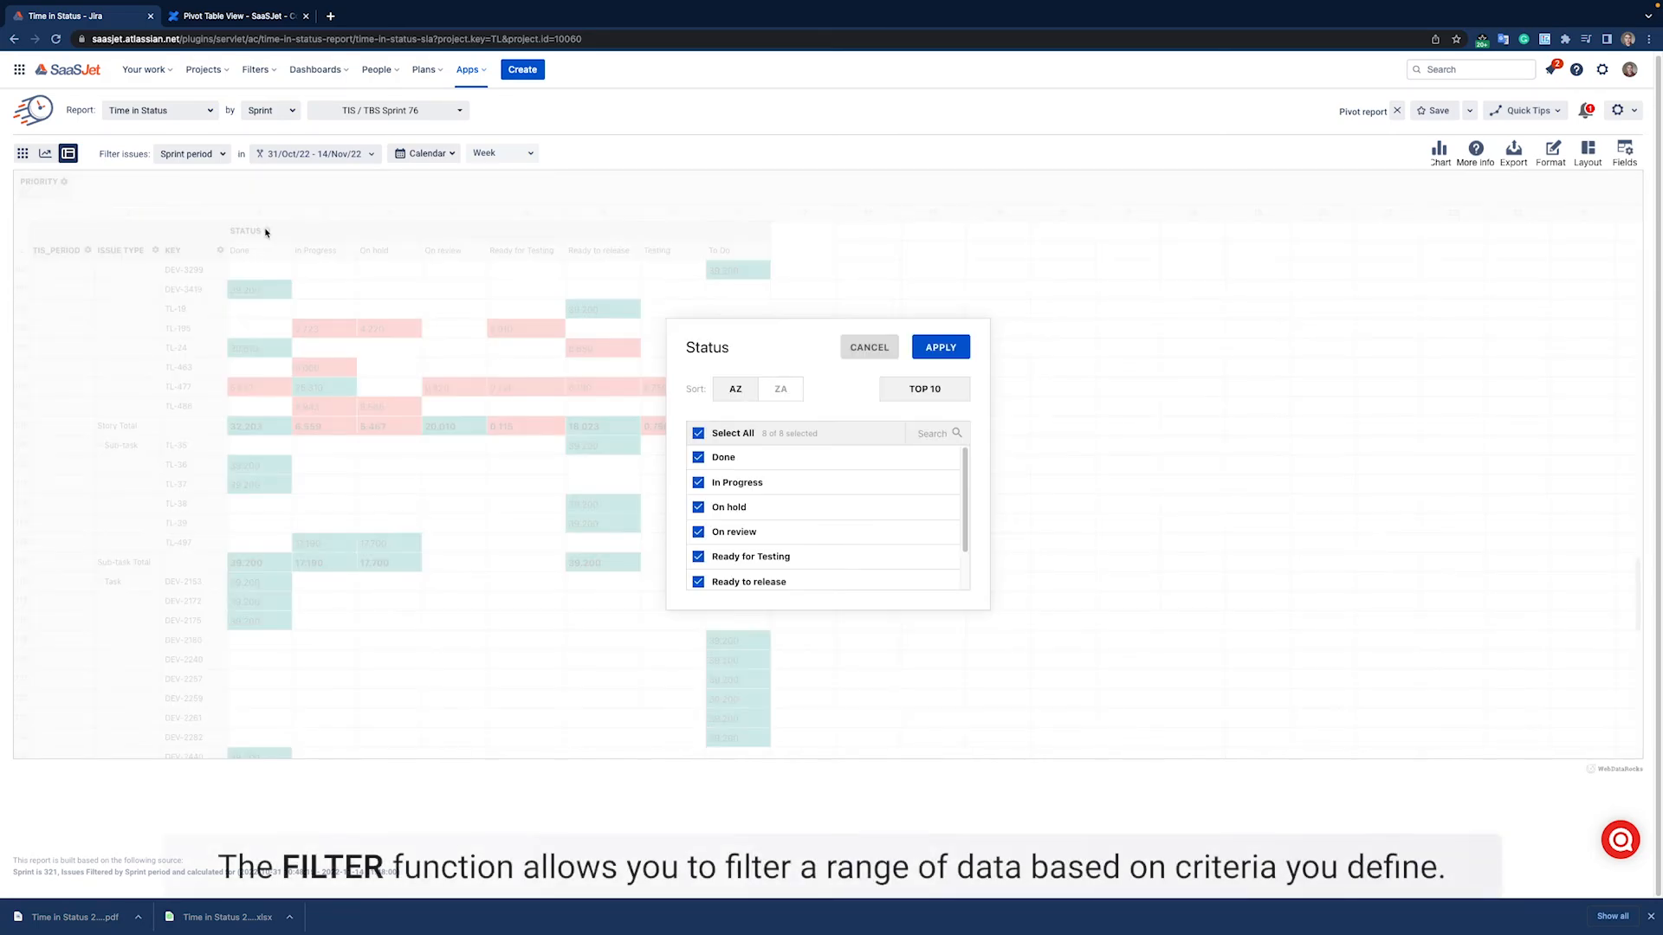
click(699, 458)
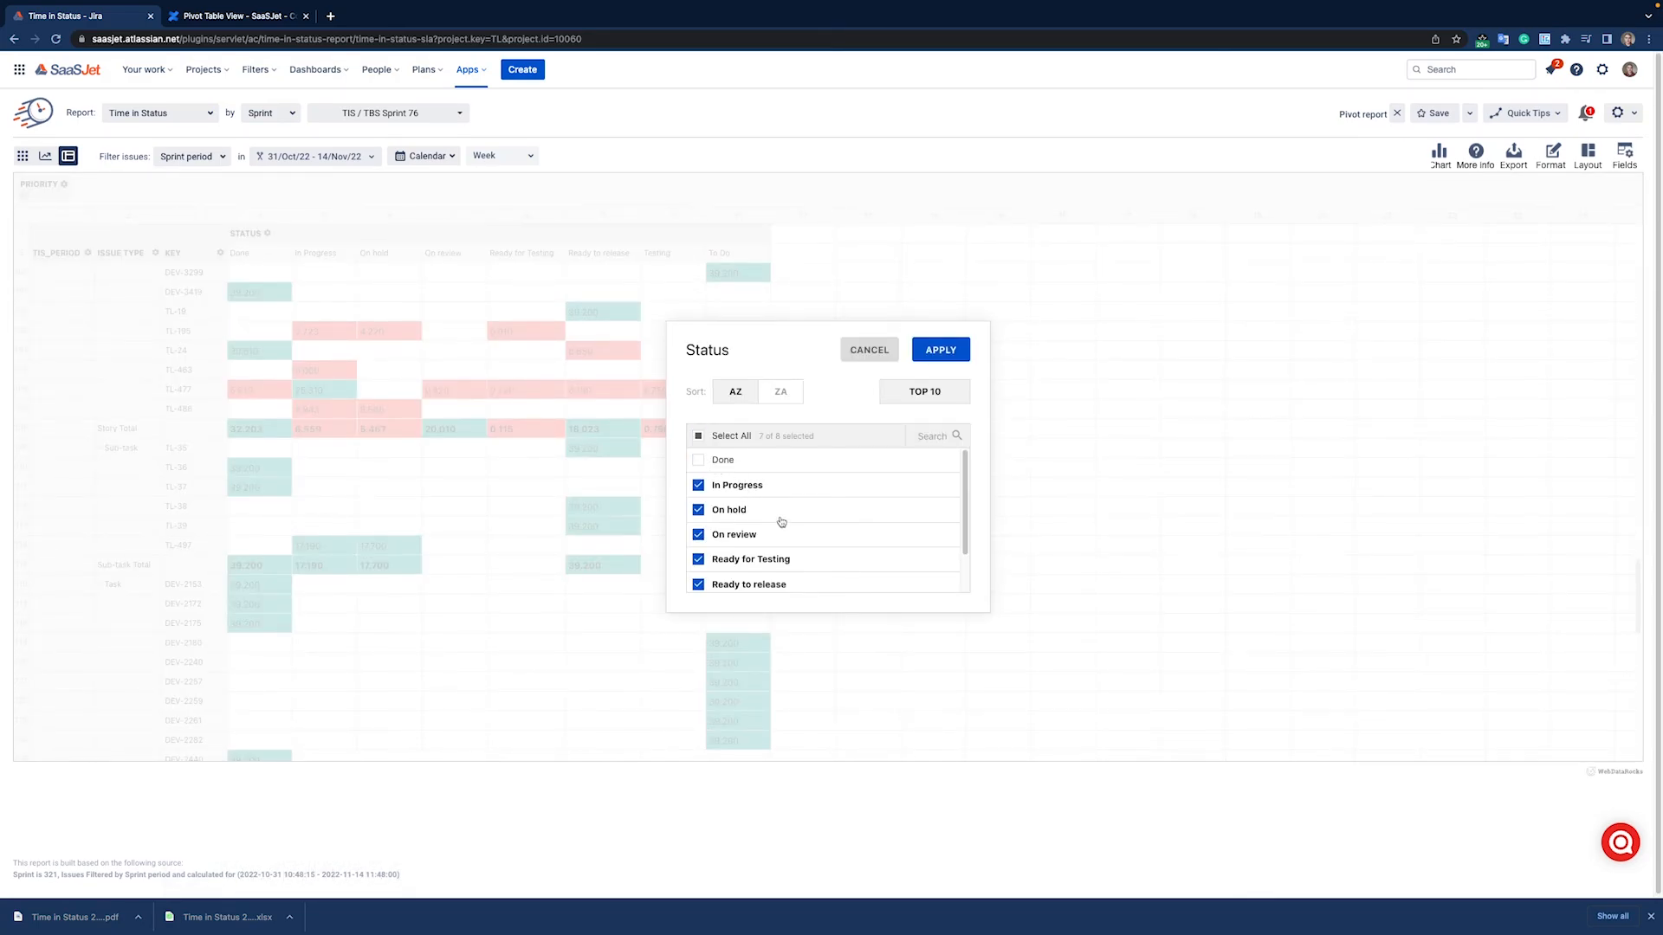
click(937, 350)
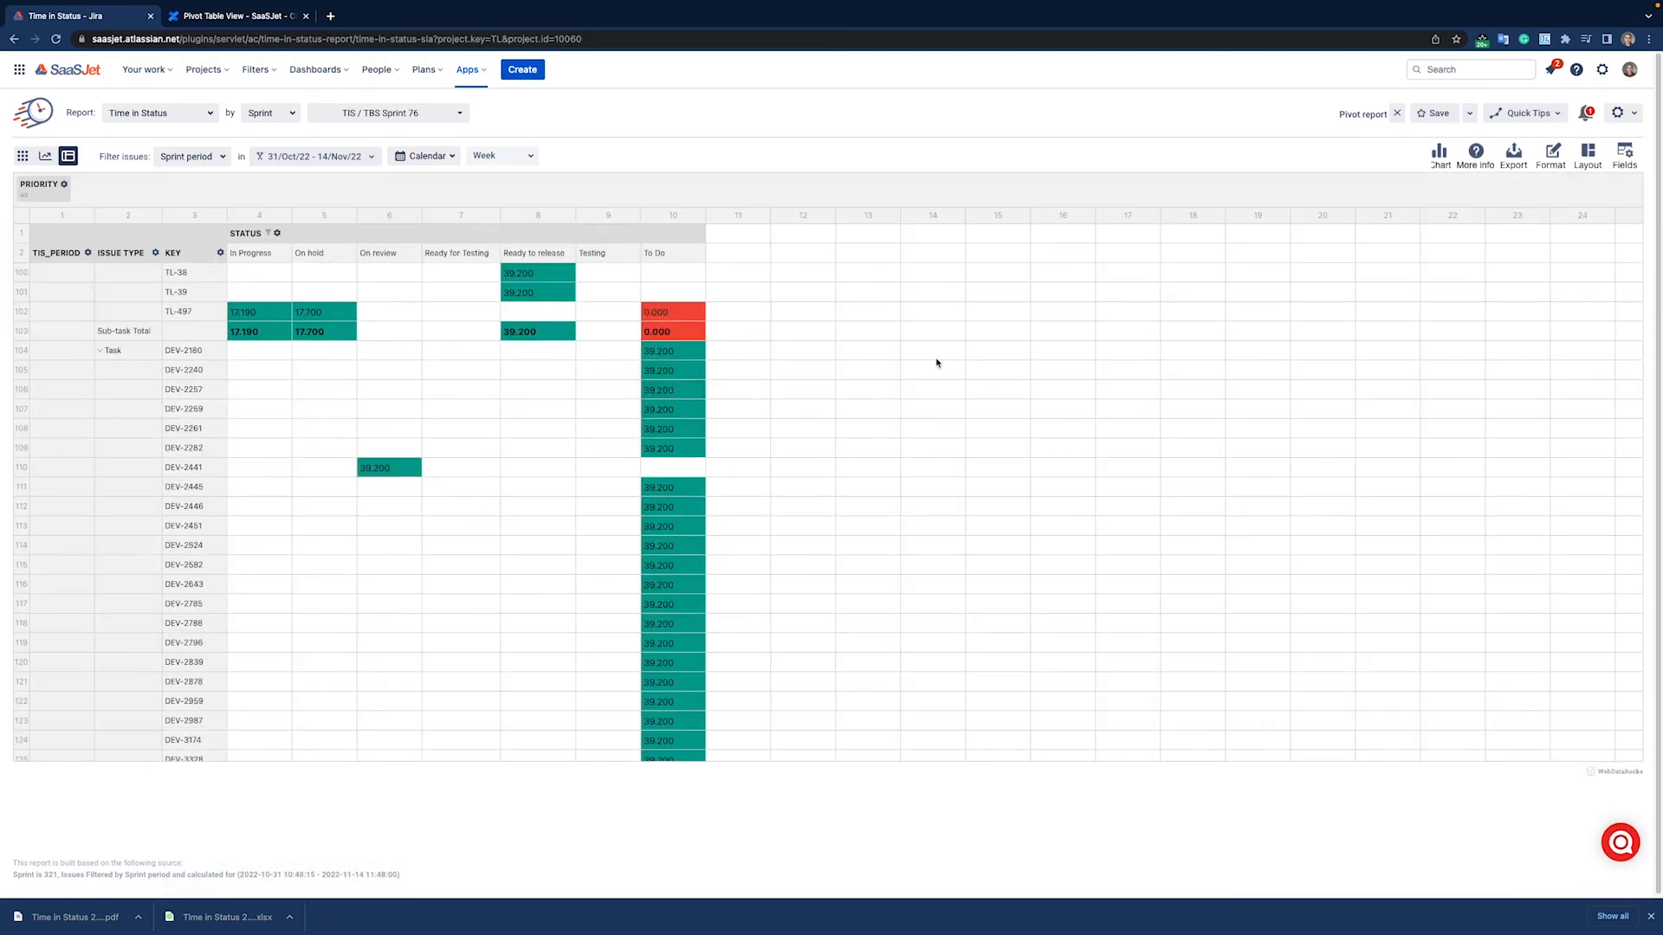
Step: Review the filter options of the Key, Issue Type and TIS_Period row fields without changing them
click(218, 252)
click(866, 351)
click(155, 253)
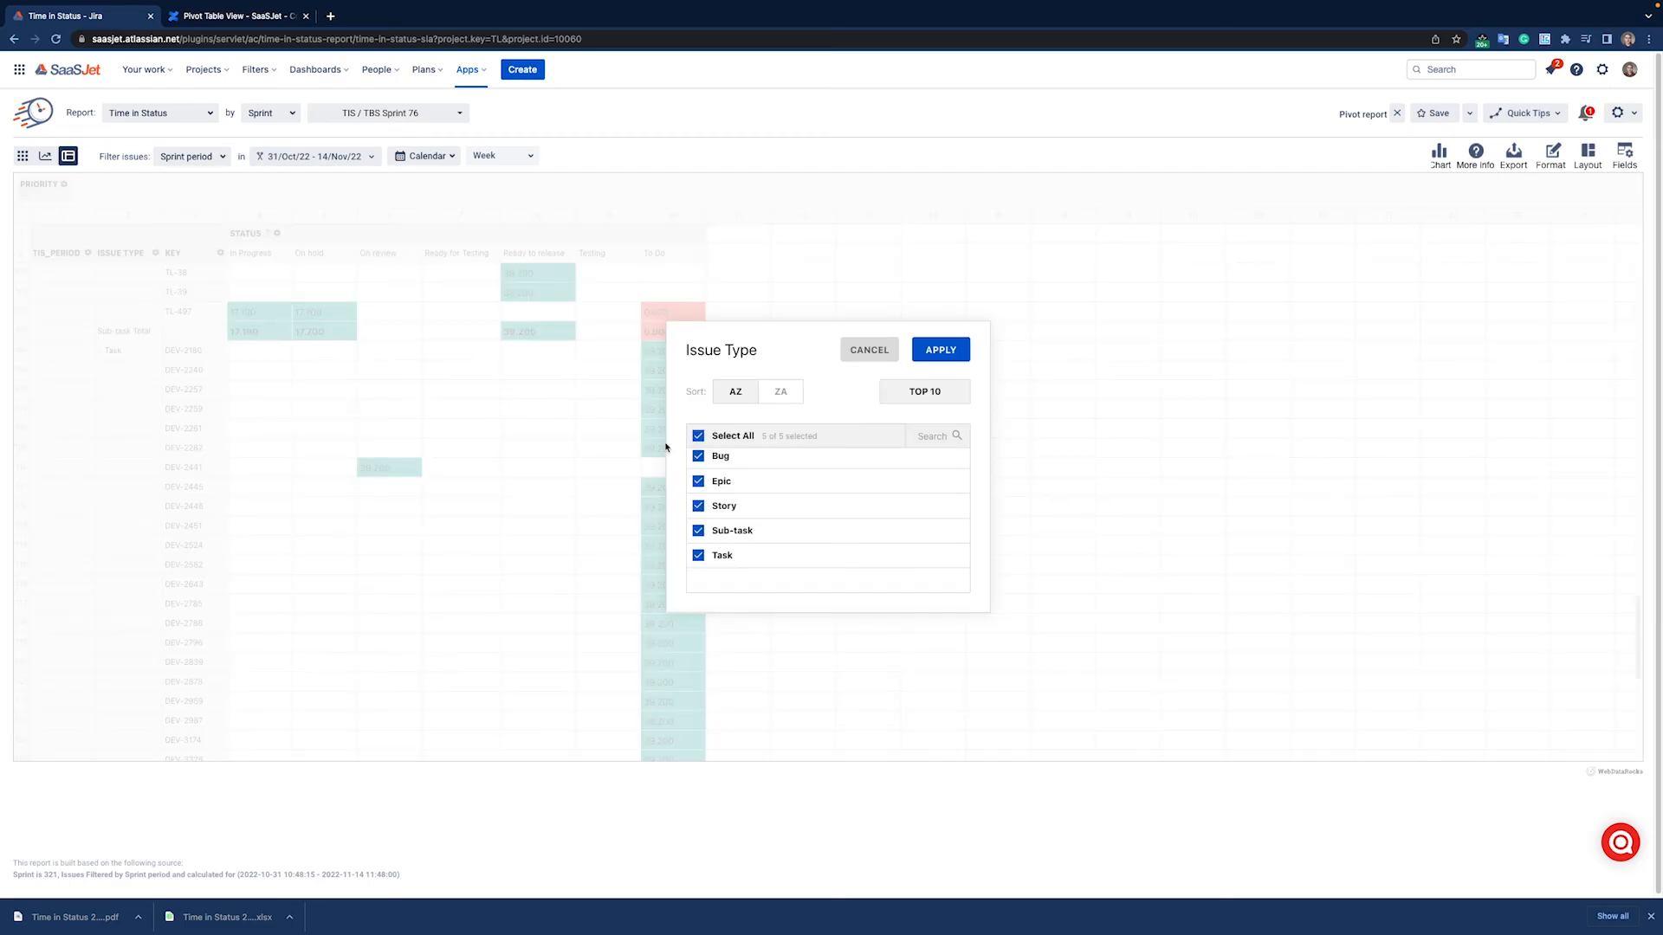
click(892, 357)
click(87, 253)
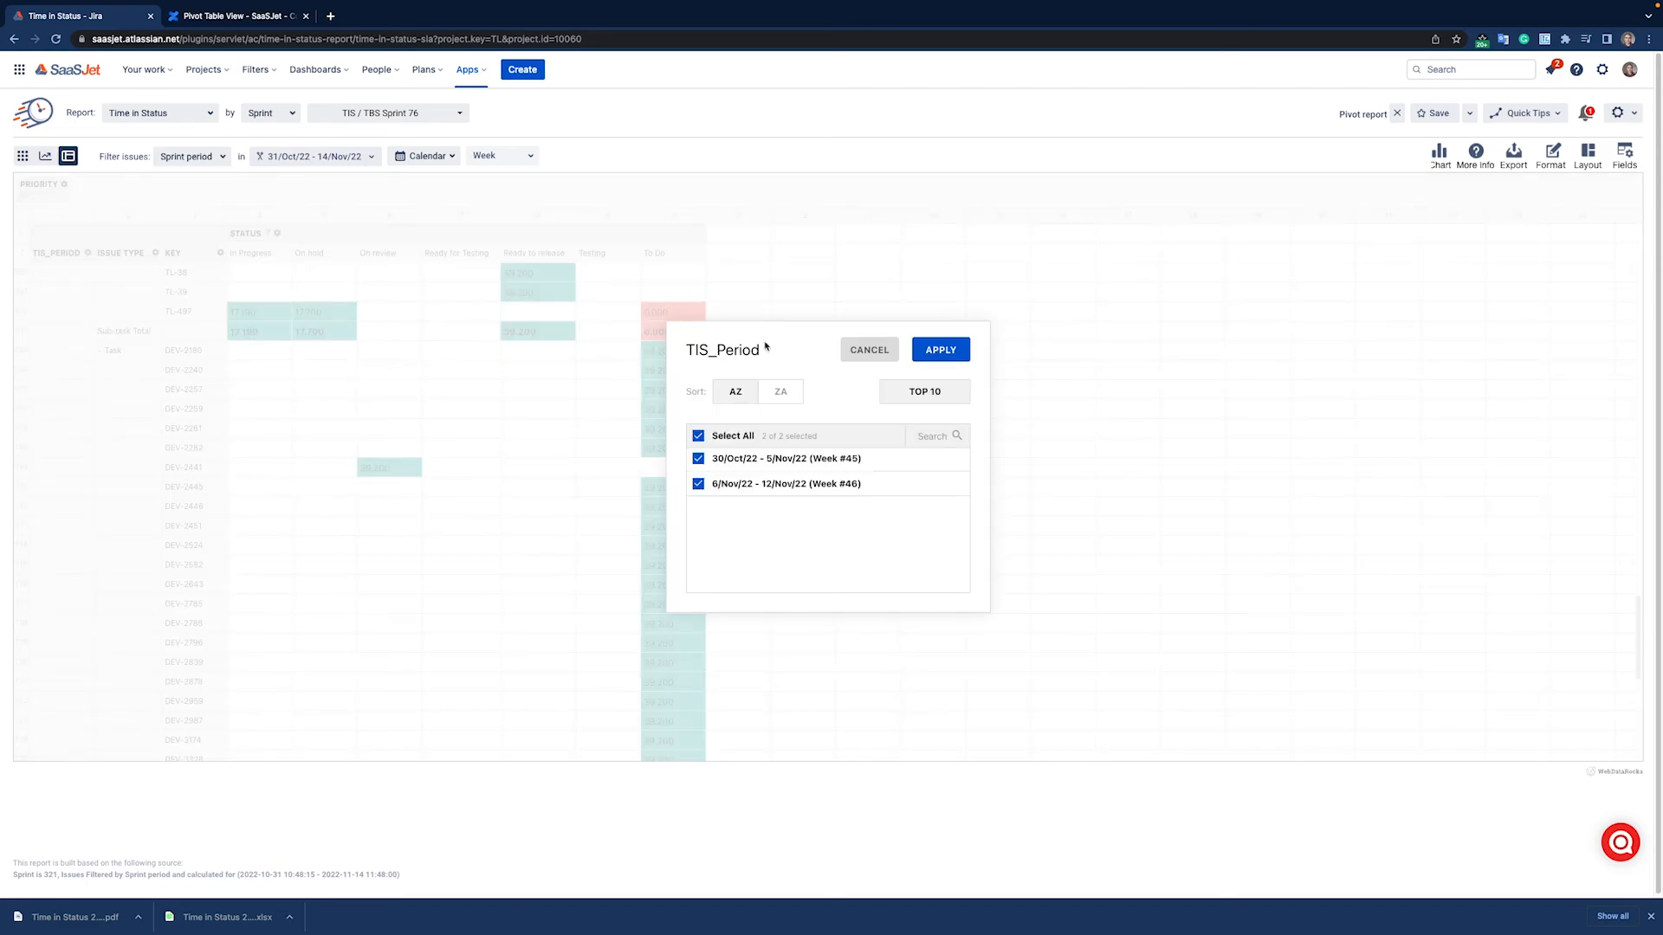
click(866, 352)
Step: Sort the pivot's Status columns in descending ZA order
click(278, 234)
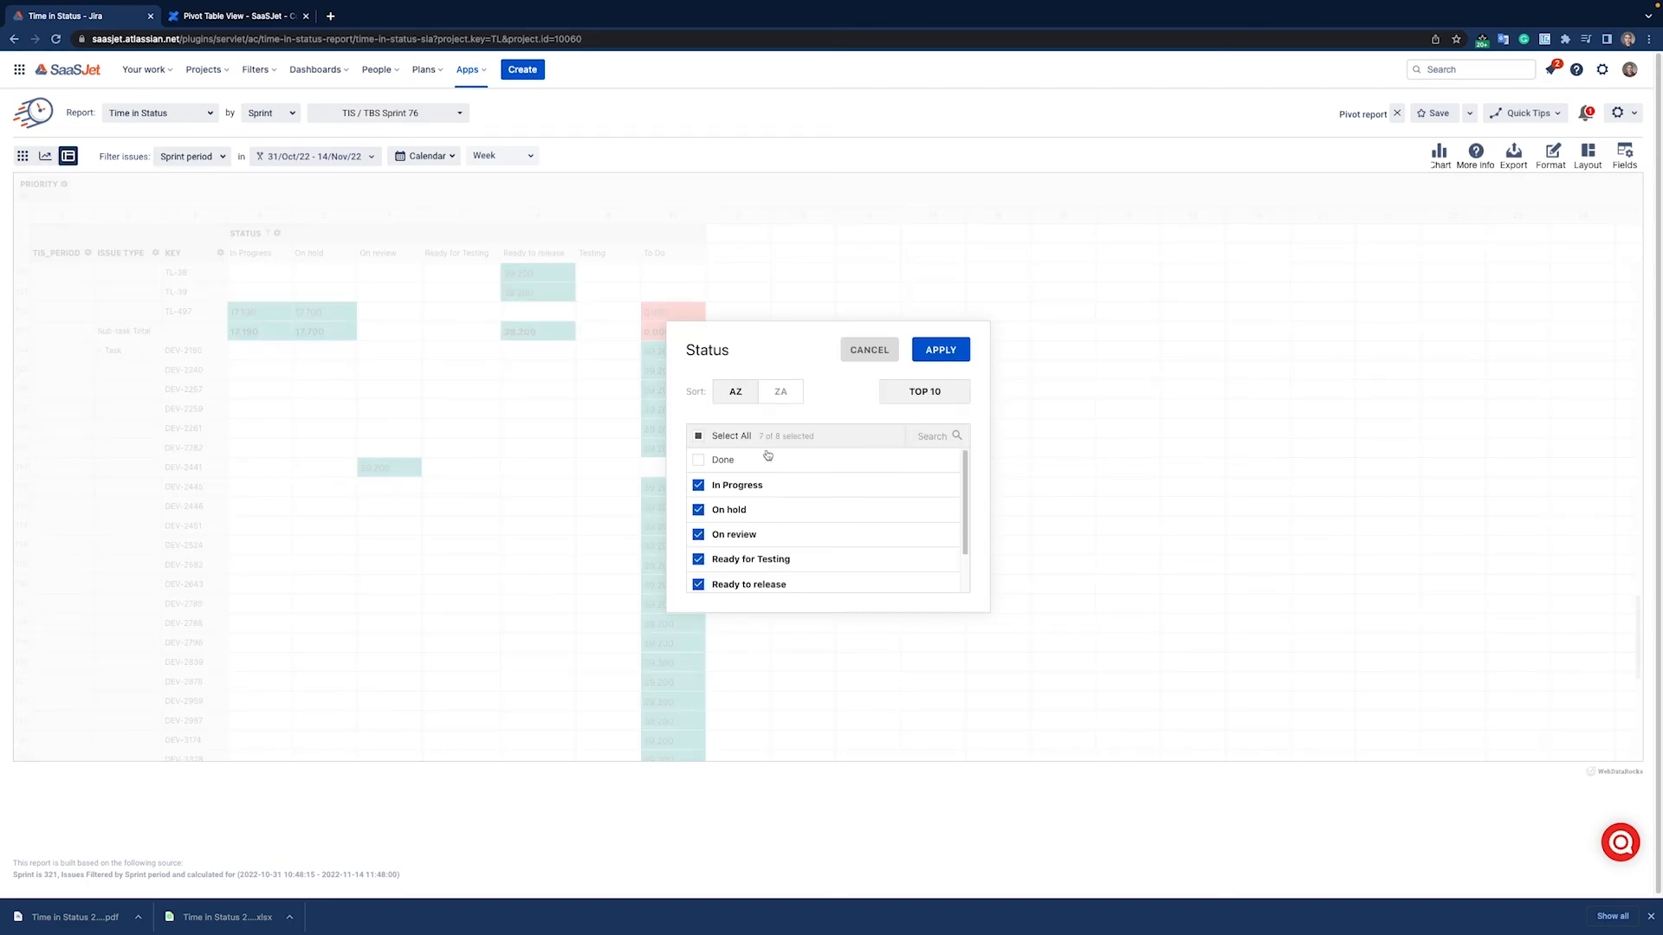
click(783, 394)
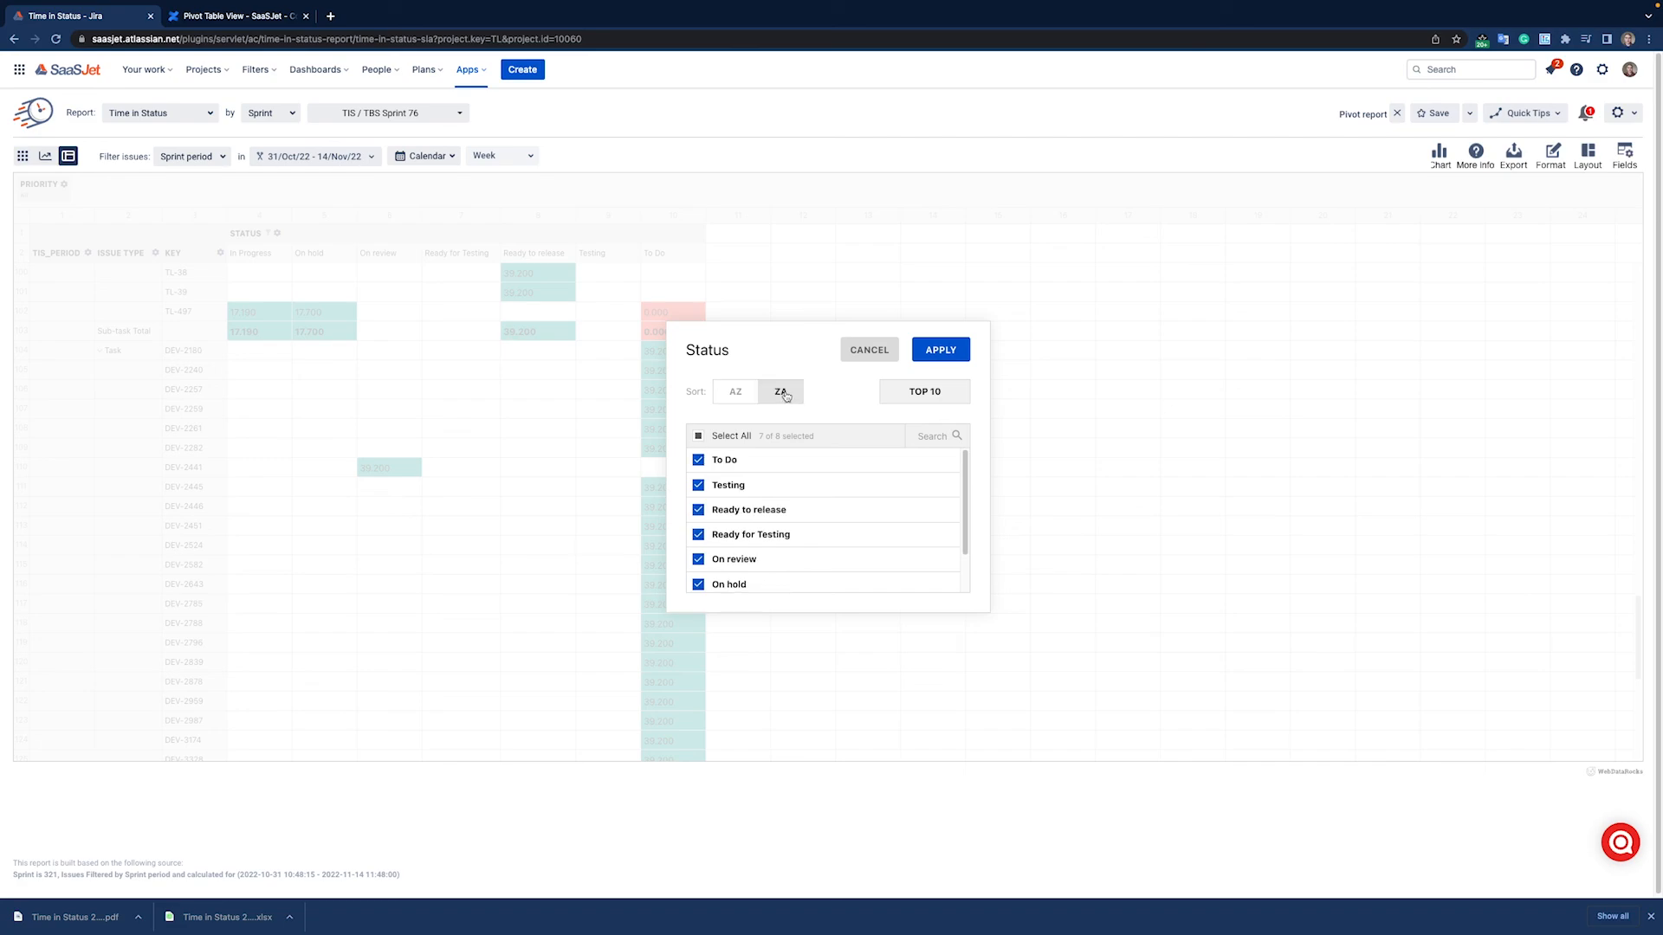
click(937, 350)
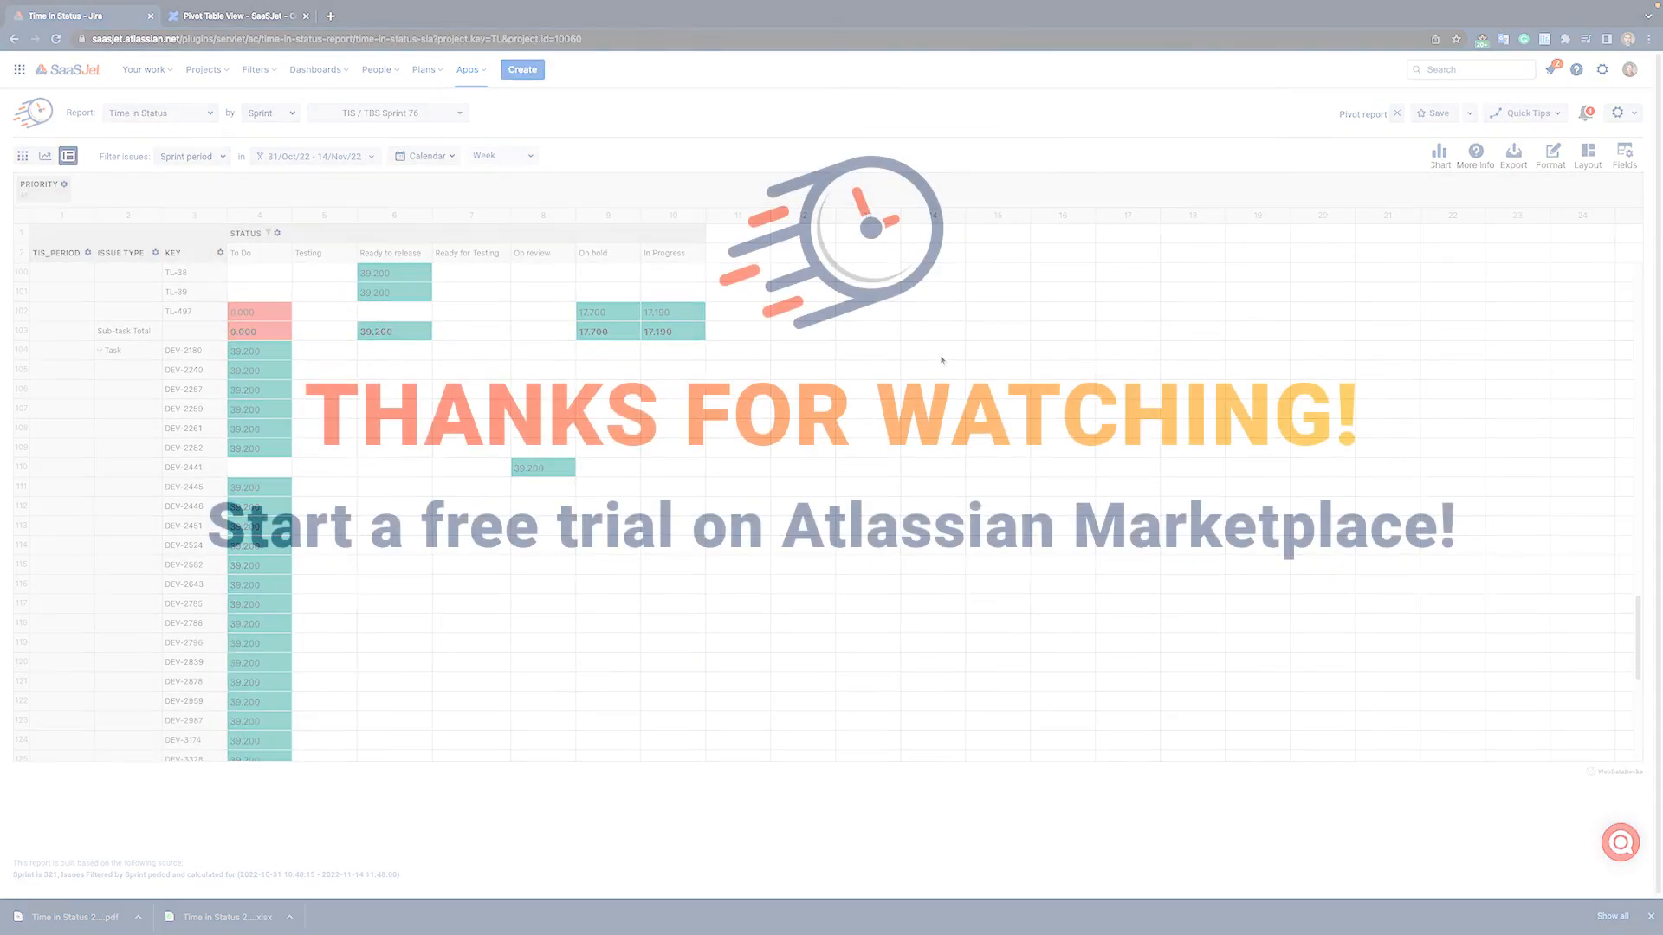